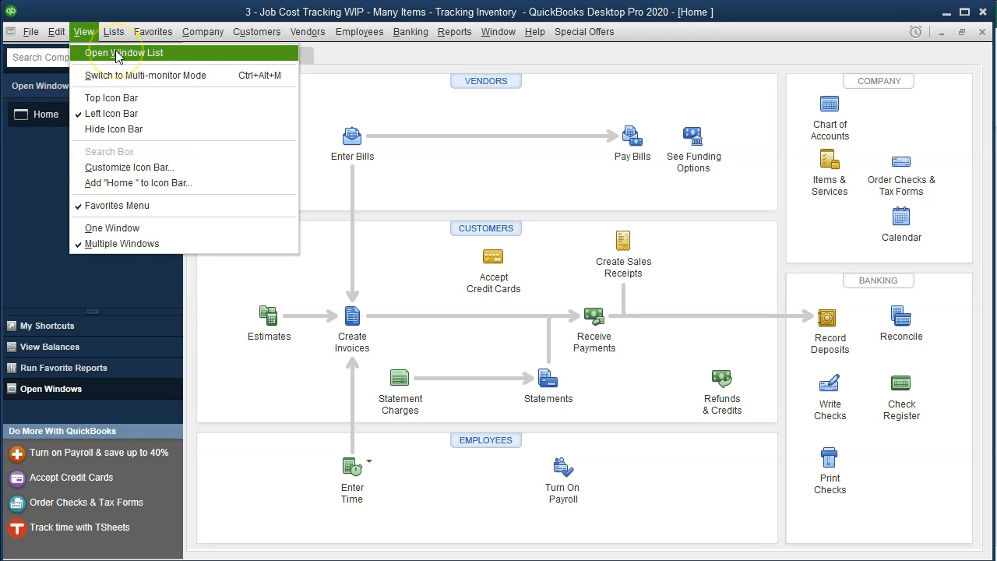
Turn on the Open Window List from the View menu
{"action": "left_click", "coordinate": [117, 53]}
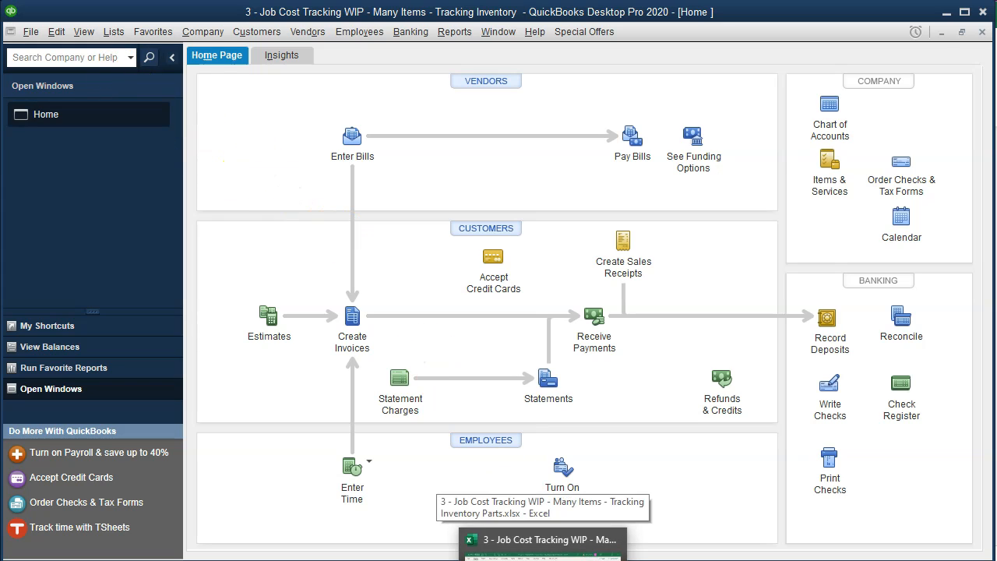
In the Excel job cost workbook, review row 10 and Job 14's U14 and R14 totals
{"action": "left_click", "coordinate": [523, 539]}
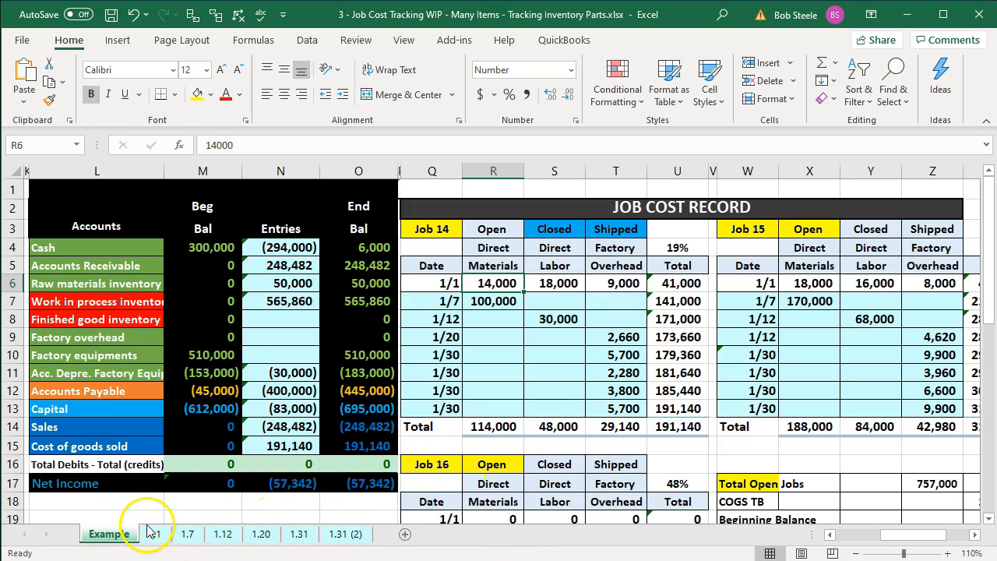
{"action": "left_click", "coordinate": [258, 352]}
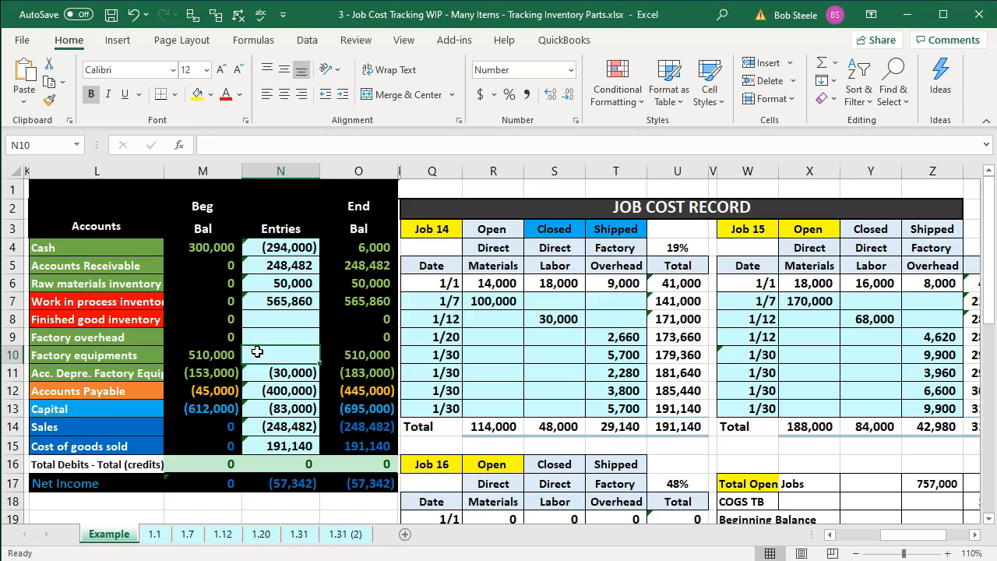
{"action": "key", "text": "Right"}
{"action": "key", "text": "Right"}
{"action": "key", "text": "Right"}
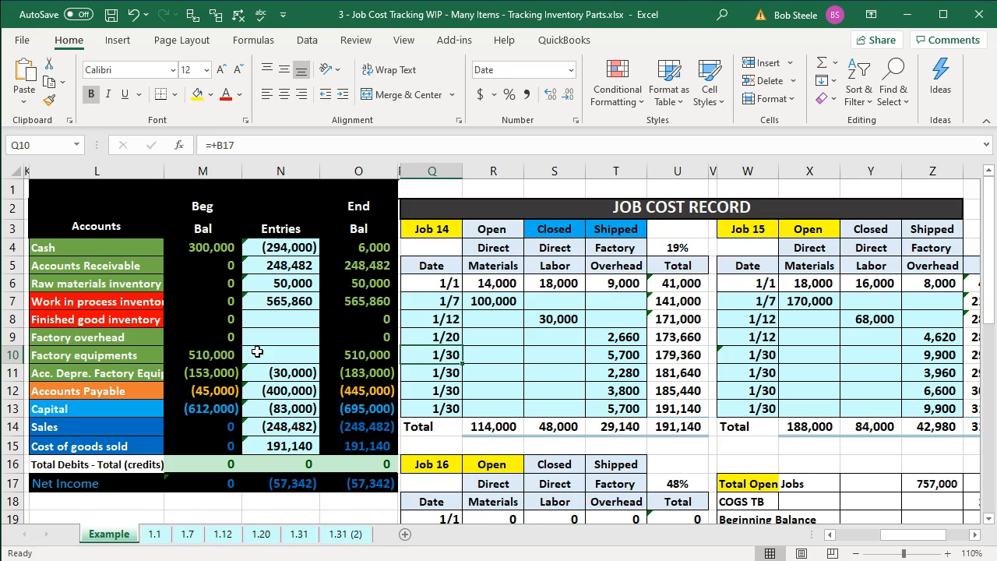
{"action": "key", "text": "Right"}
{"action": "key", "text": "Right"}
{"action": "key", "text": "Right"}
{"action": "key", "text": "Right"}
{"action": "key", "text": "Right"}
{"action": "key", "text": "Right"}
{"action": "key", "text": "Right"}
{"action": "key", "text": "Right"}
{"action": "key", "text": "Right"}
{"action": "key", "text": "Right"}
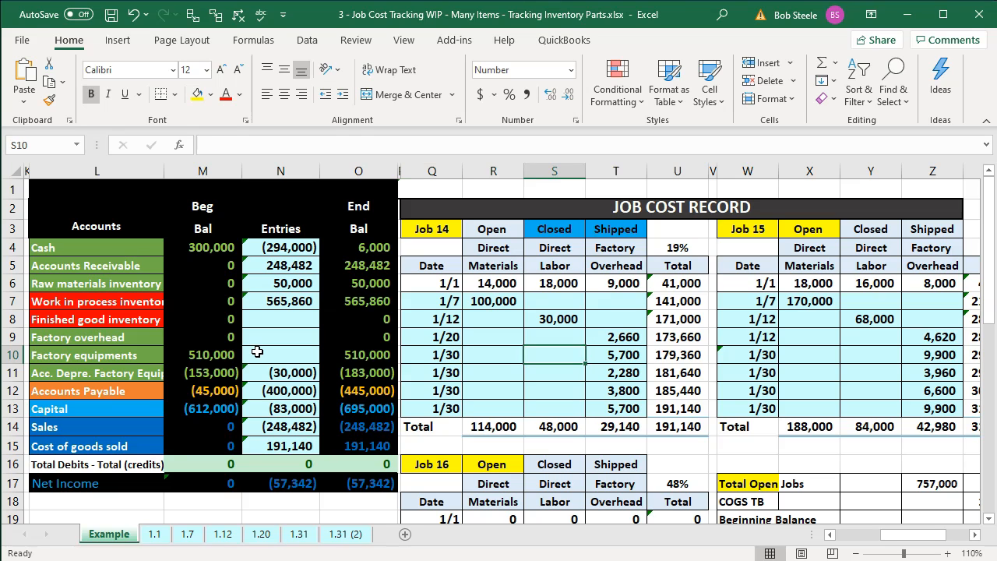
{"action": "key", "text": "Right"}
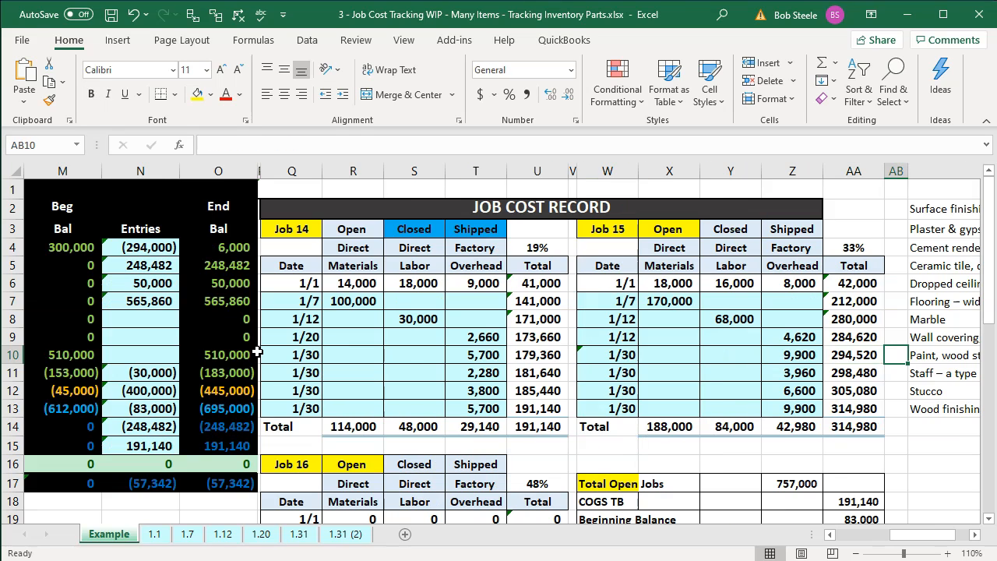
{"action": "left_click", "coordinate": [540, 431]}
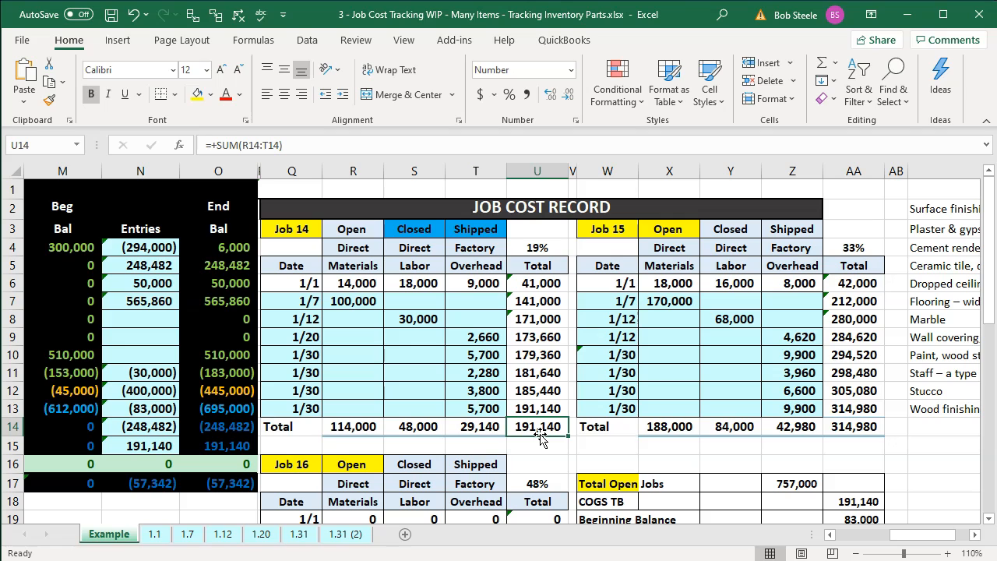
{"action": "key", "text": "Left"}
{"action": "key", "text": "Left"}
{"action": "key", "text": "Left"}
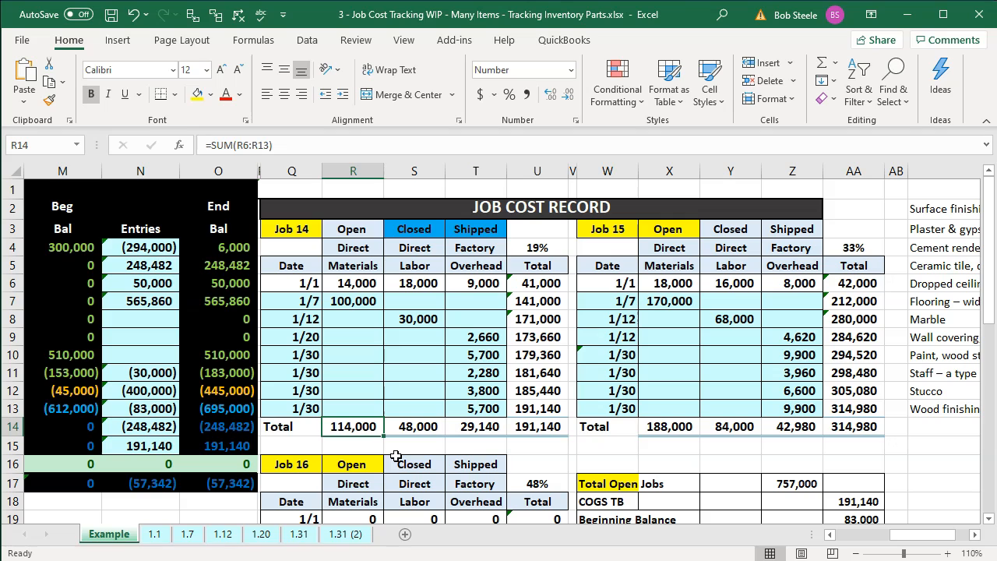
{"action": "left_click", "coordinate": [249, 560]}
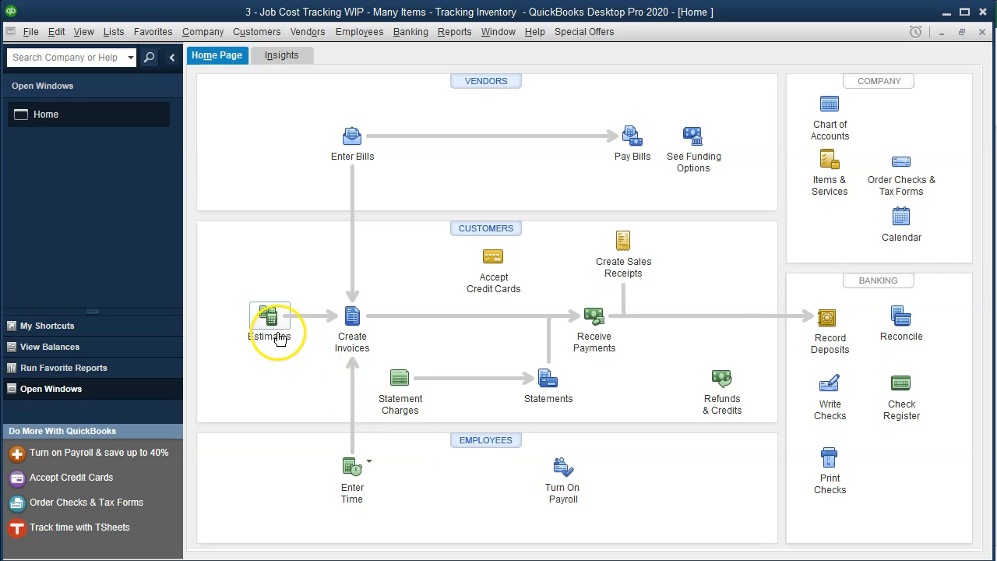
Start a new estimate for Smith Customer:14 dated 12/31/2019
{"action": "left_click", "coordinate": [279, 337]}
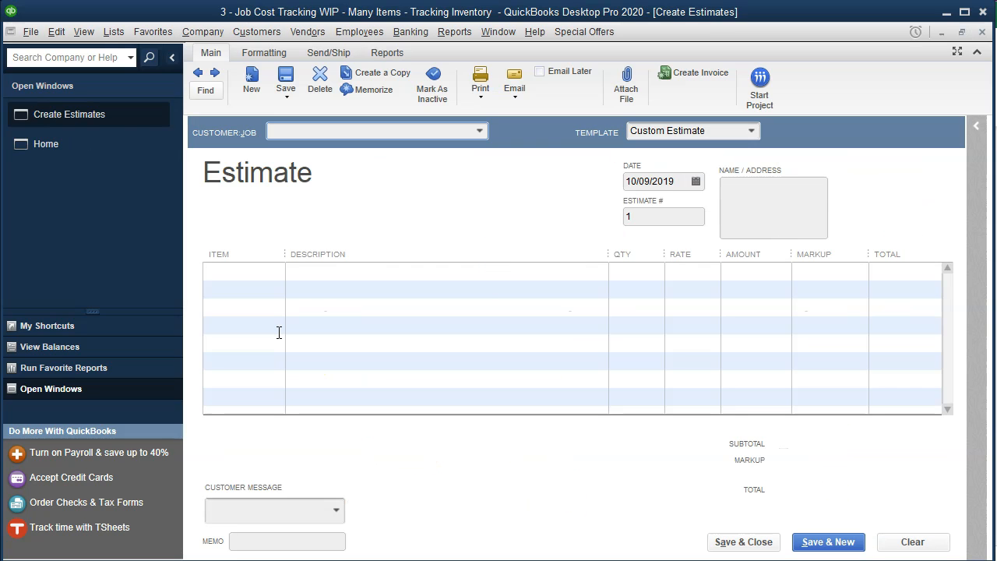
{"action": "type", "text": "Smith Customer:14"}
{"action": "key", "text": "Tab"}
{"action": "key", "text": "Tab"}
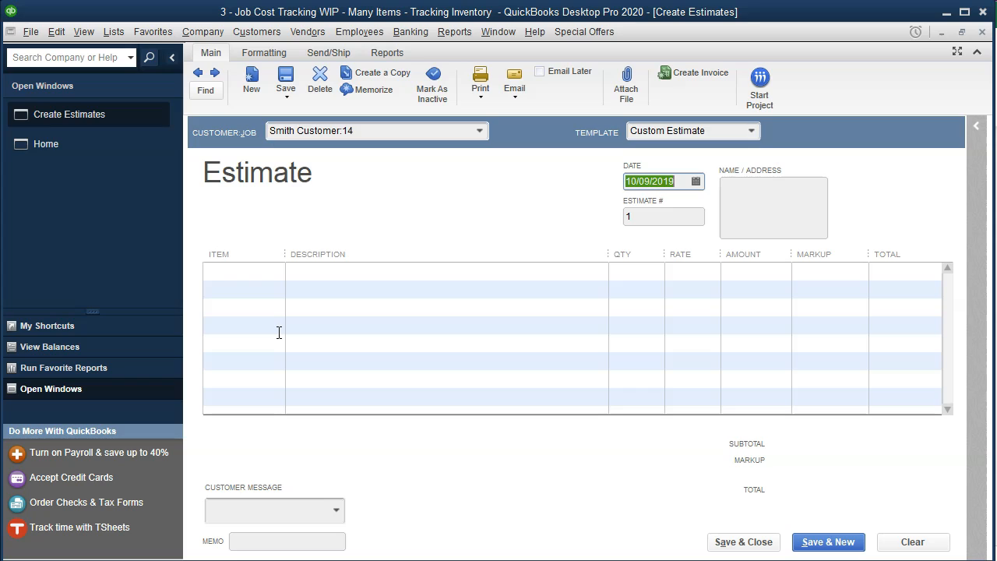
{"action": "type", "text": "123119"}
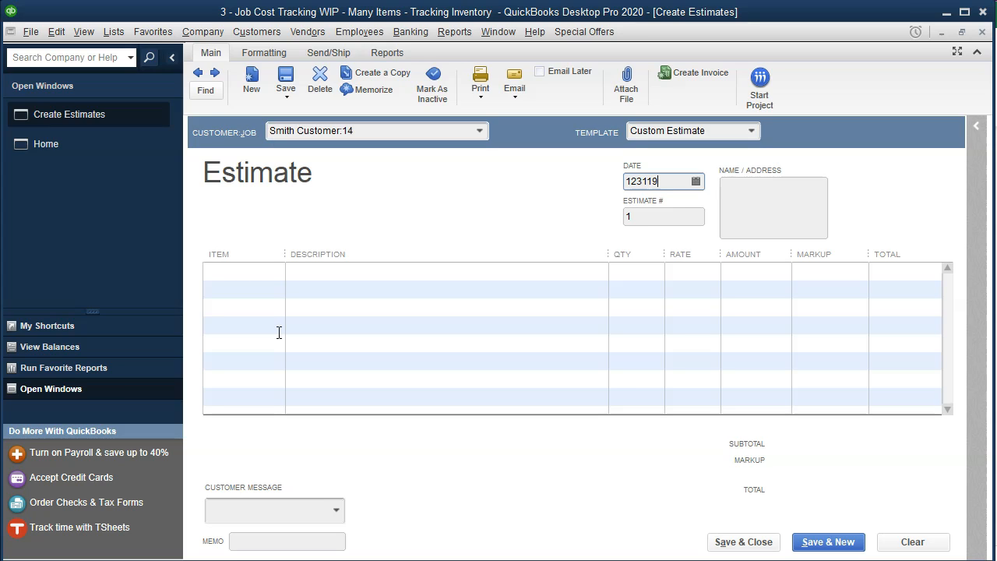
{"action": "key", "text": "Tab"}
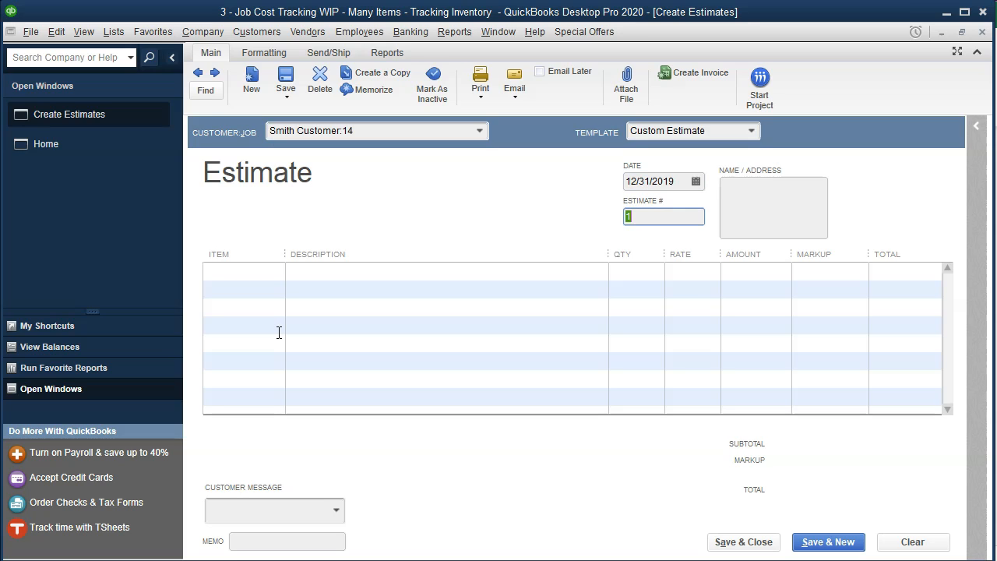
{"action": "key", "text": "Tab"}
{"action": "key", "text": "Tab"}
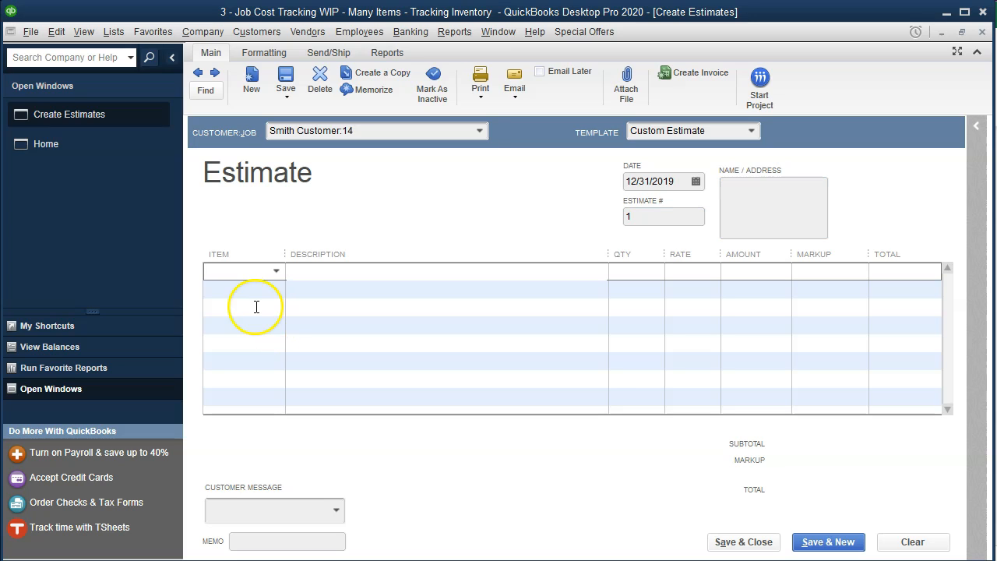
Add Cement render as the first estimate line at a 20,000 rate
{"action": "left_click", "coordinate": [243, 272]}
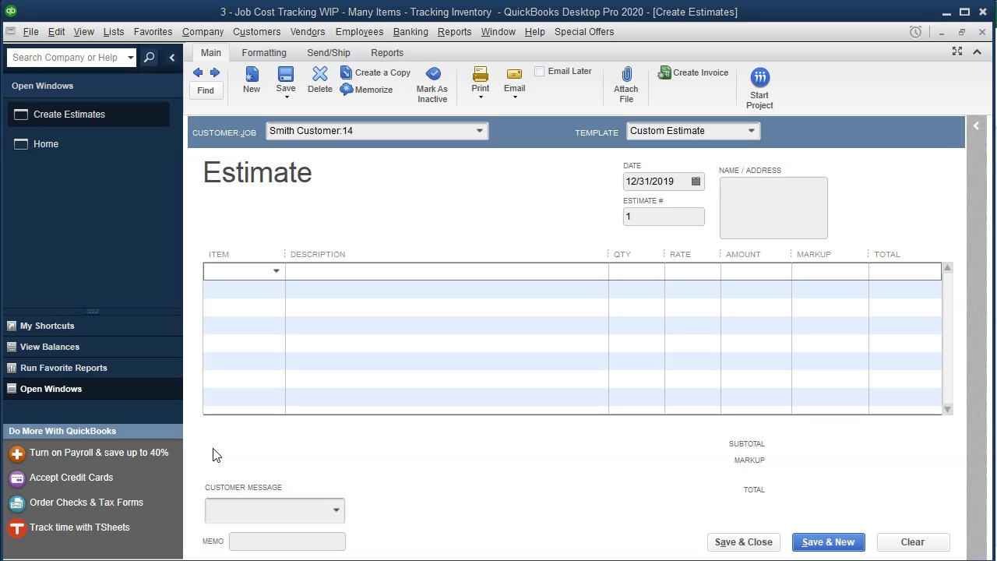
{"action": "left_click", "coordinate": [277, 271]}
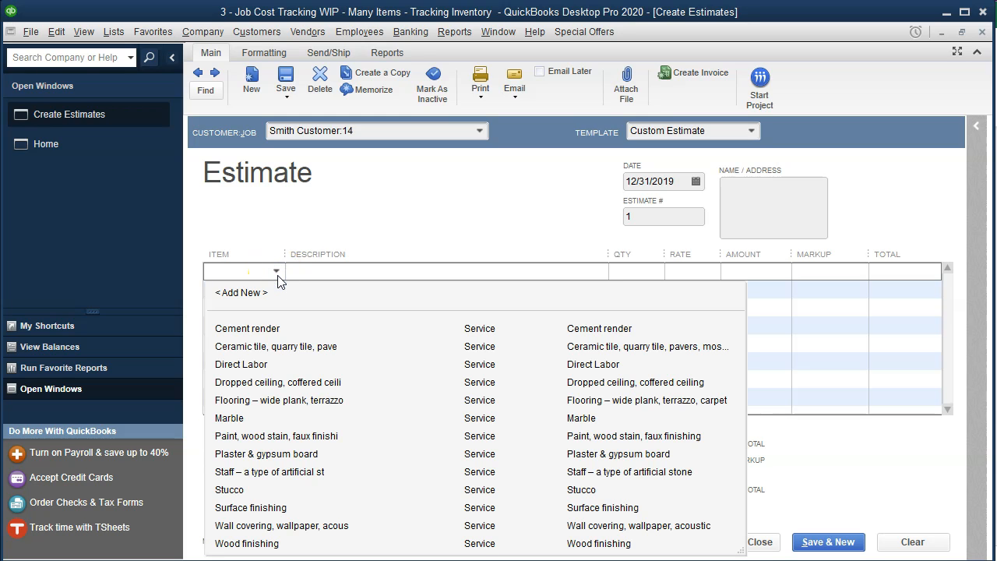
{"action": "left_click", "coordinate": [265, 328]}
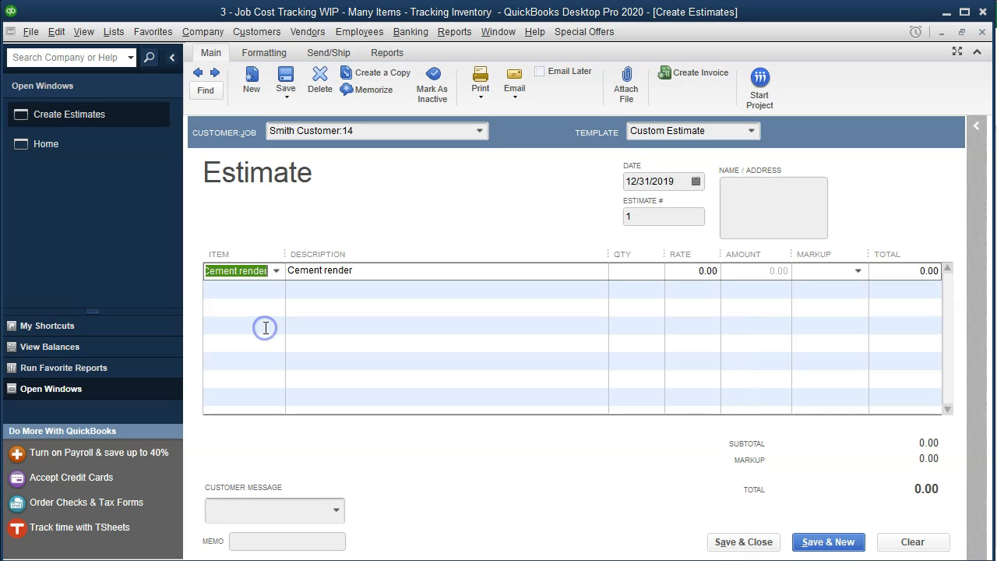
{"action": "key", "text": "Tab"}
{"action": "key", "text": "Tab"}
{"action": "key", "text": "Tab"}
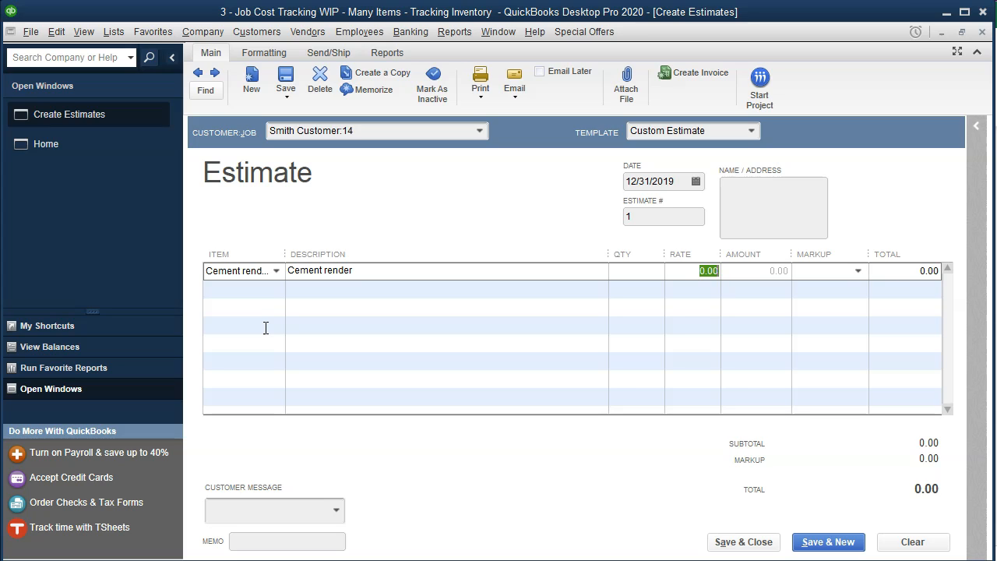
{"action": "type", "text": "20000"}
{"action": "key", "text": "Tab"}
{"action": "key", "text": "Tab"}
{"action": "key", "text": "Tab"}
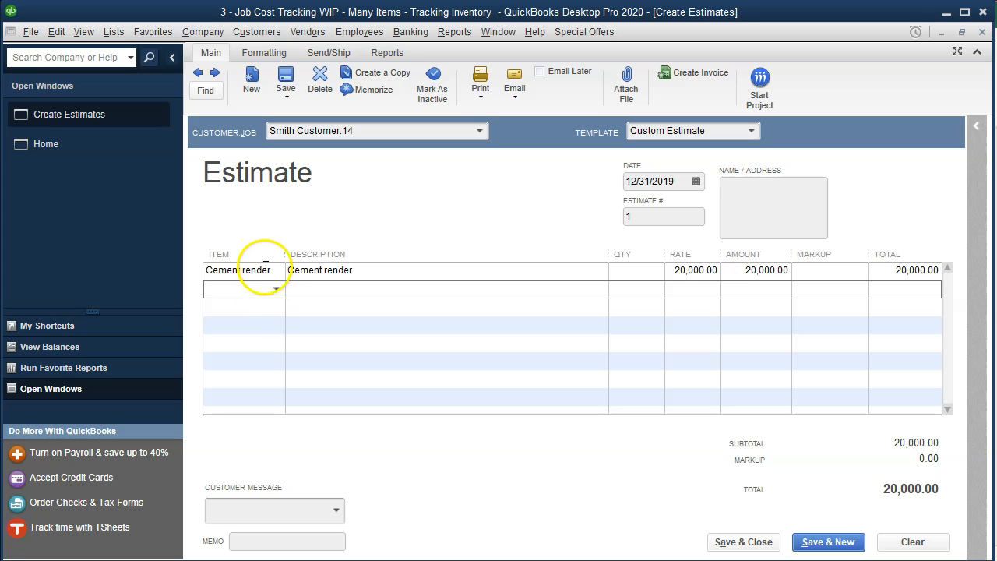
Widen the item column and add a Ceramic tile line at 15,000
{"action": "left_click_drag", "start_coordinate": [281, 249], "coordinate": [316, 251]}
{"action": "left_click", "coordinate": [307, 288]}
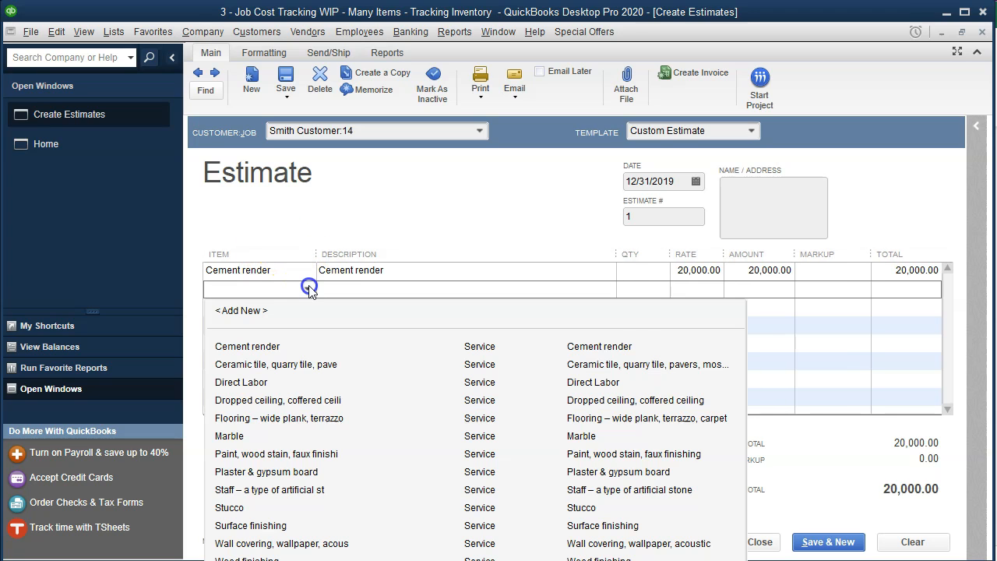
{"action": "left_click", "coordinate": [238, 364]}
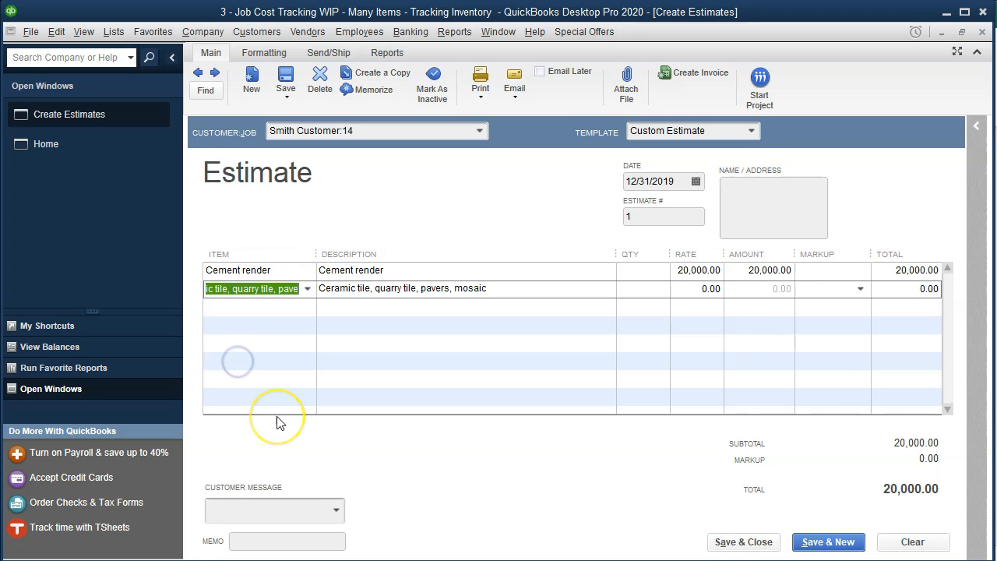
{"action": "key", "text": "Tab"}
{"action": "key", "text": "Tab"}
{"action": "type", "text": "15000"}
{"action": "key", "text": "Tab"}
{"action": "key", "text": "Tab"}
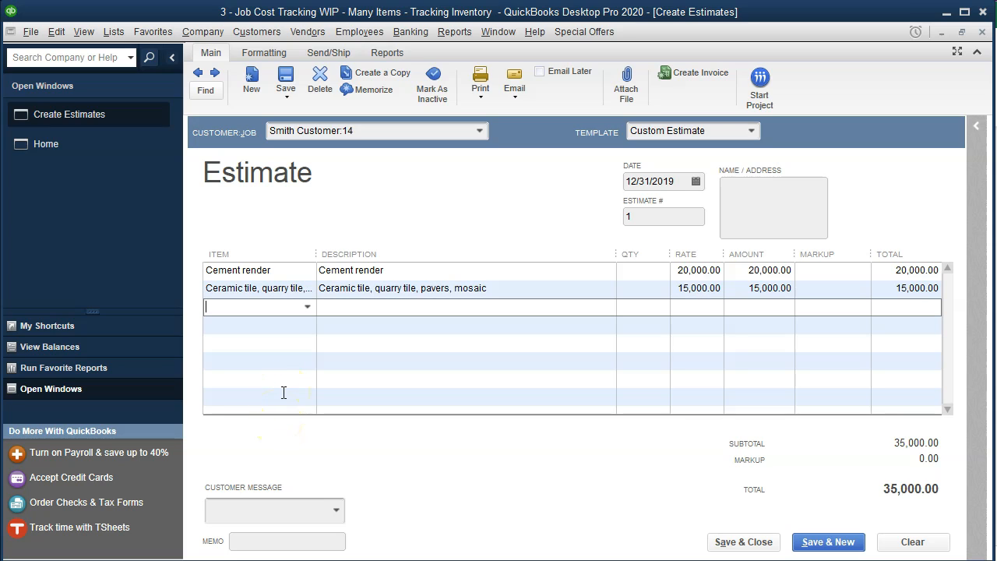
{"action": "left_click", "coordinate": [308, 306]}
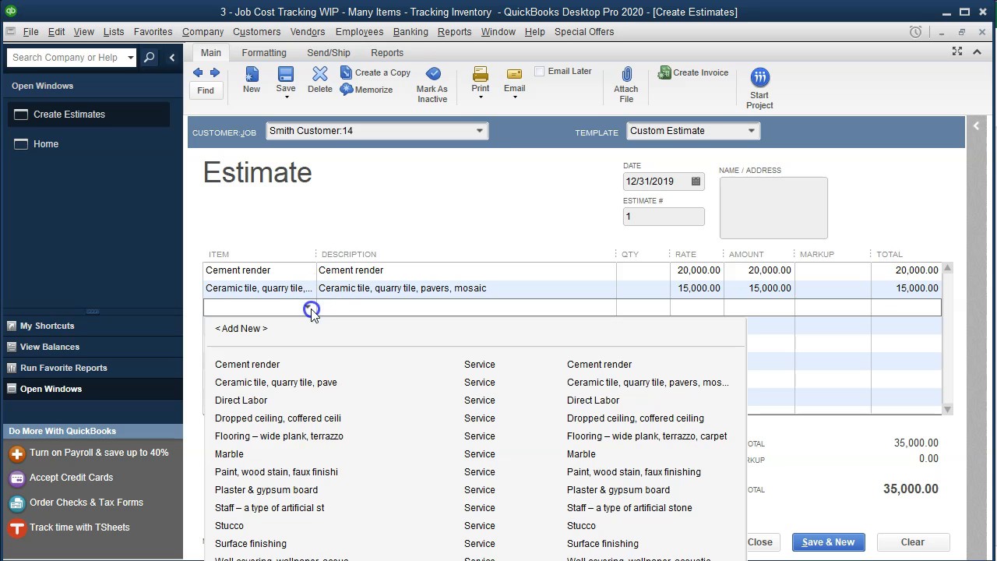
Add the Dropped, coffered ceiling line at 30,000 and Marble at 12,000
{"action": "left_click", "coordinate": [250, 422]}
{"action": "key", "text": "Tab"}
{"action": "key", "text": "Tab"}
{"action": "key", "text": "Tab"}
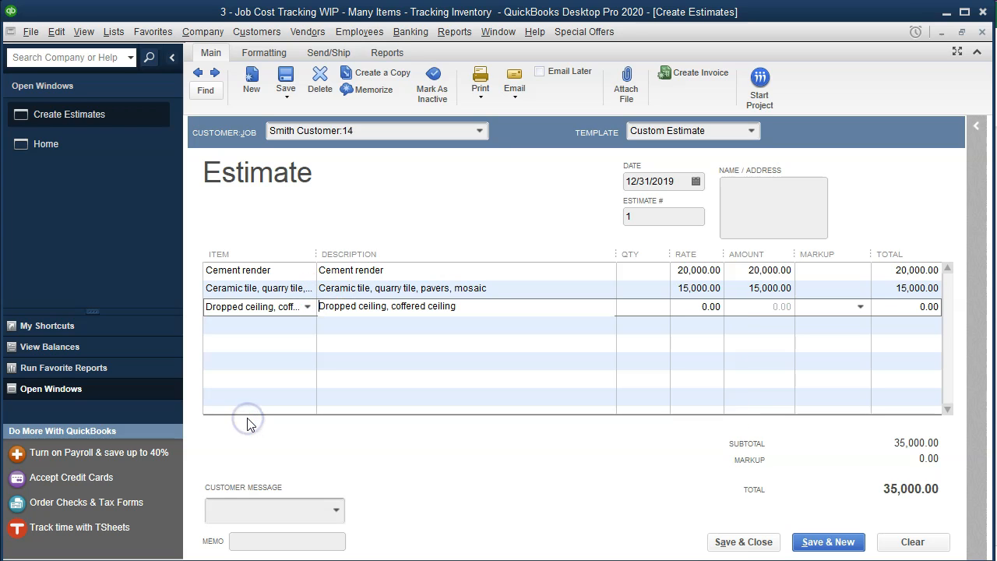
{"action": "type", "text": "30000"}
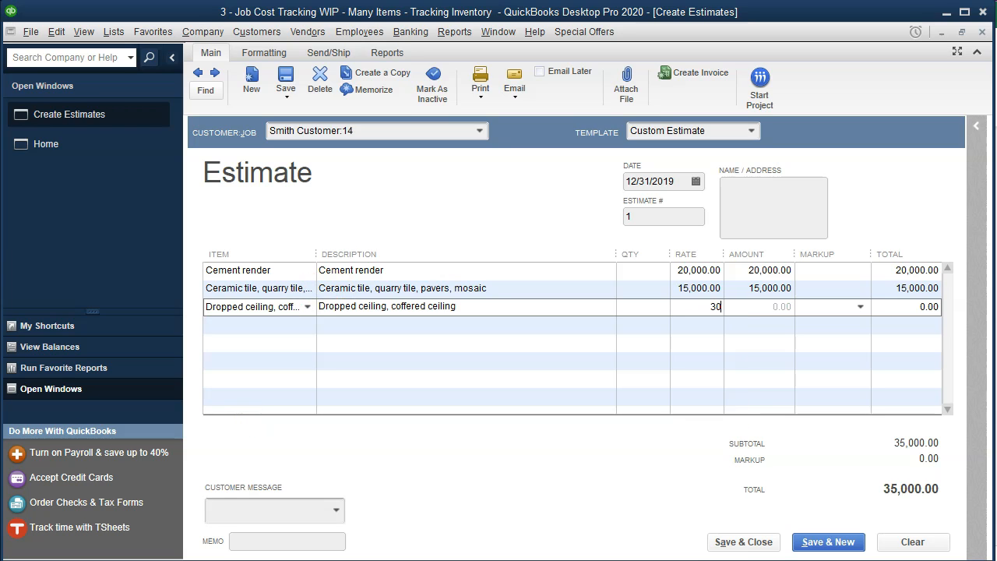
{"action": "key", "text": "Tab"}
{"action": "key", "text": "Tab"}
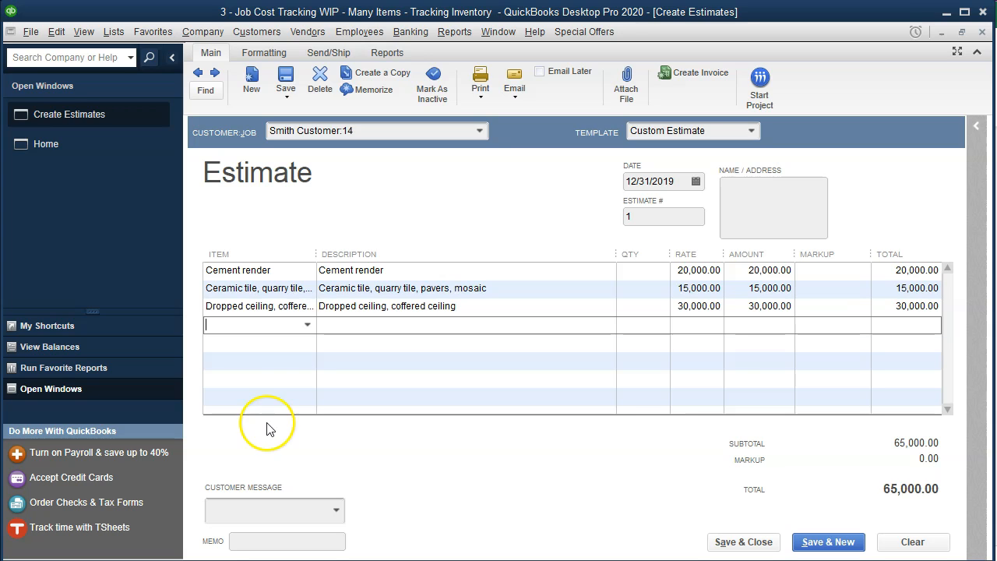
{"action": "left_click", "coordinate": [308, 324]}
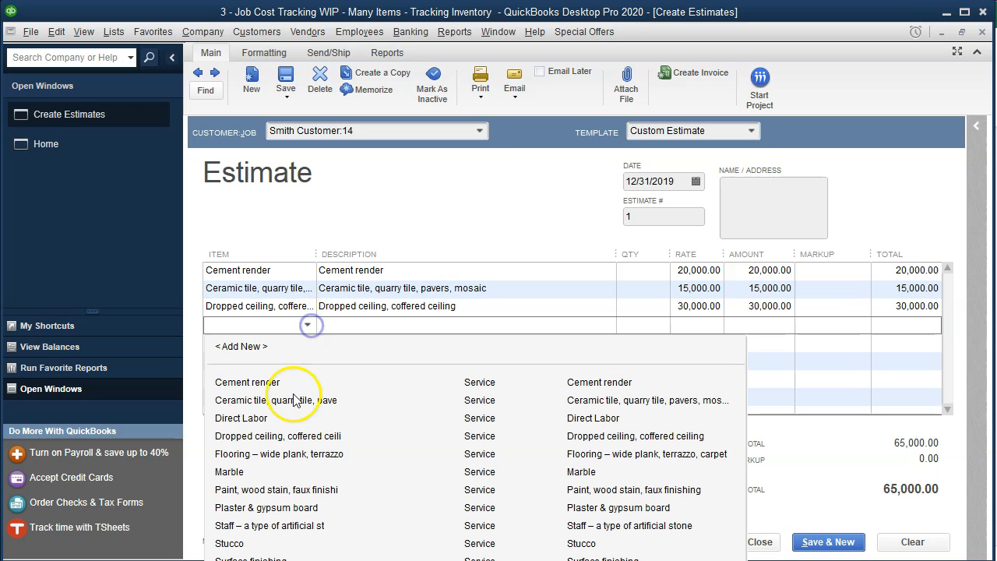
{"action": "left_click", "coordinate": [256, 472]}
{"action": "key", "text": "Tab"}
{"action": "key", "text": "Tab"}
{"action": "key", "text": "Tab"}
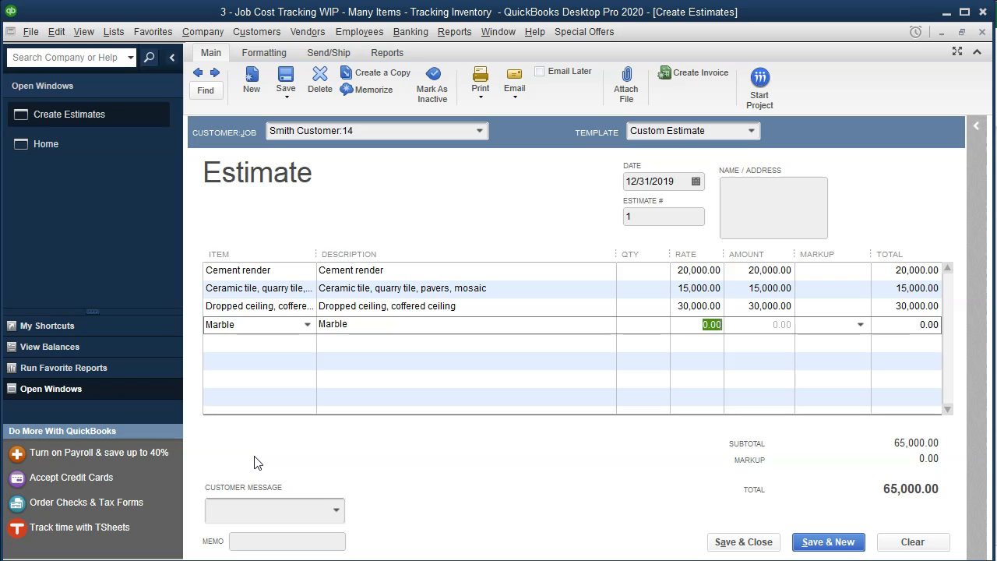
{"action": "type", "text": "12000"}
{"action": "key", "text": "Tab"}
{"action": "key", "text": "Tab"}
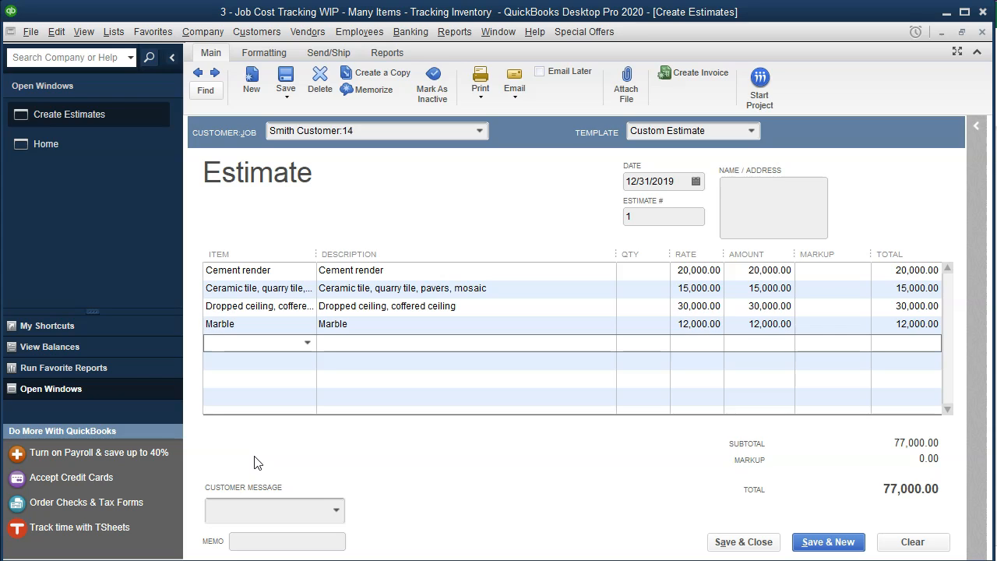
Add Paint, wood stain, faux finishing at 6,000 and Staff at 3,000
{"action": "left_click", "coordinate": [306, 341]}
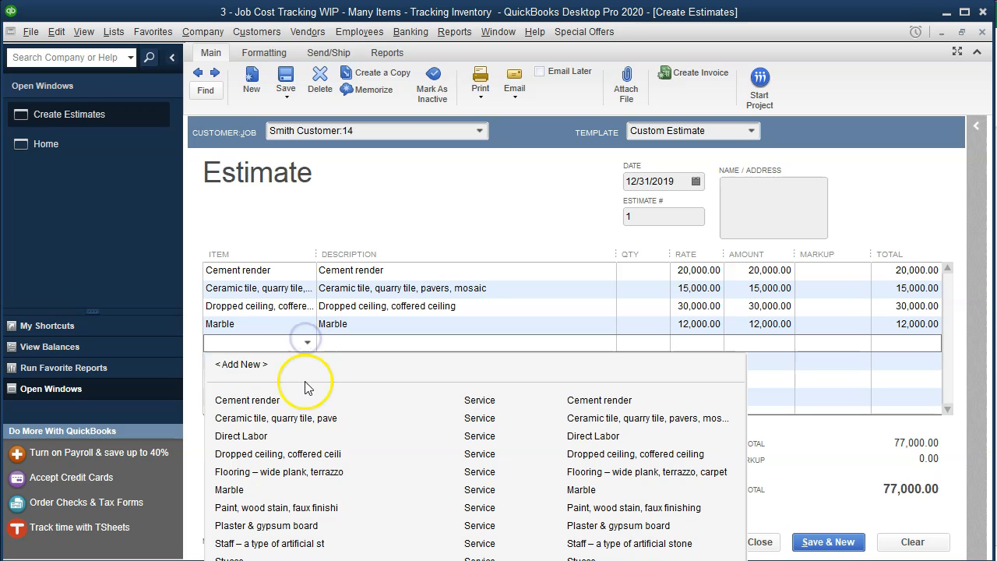
{"action": "left_click", "coordinate": [250, 507]}
{"action": "key", "text": "Tab"}
{"action": "key", "text": "Tab"}
{"action": "key", "text": "Tab"}
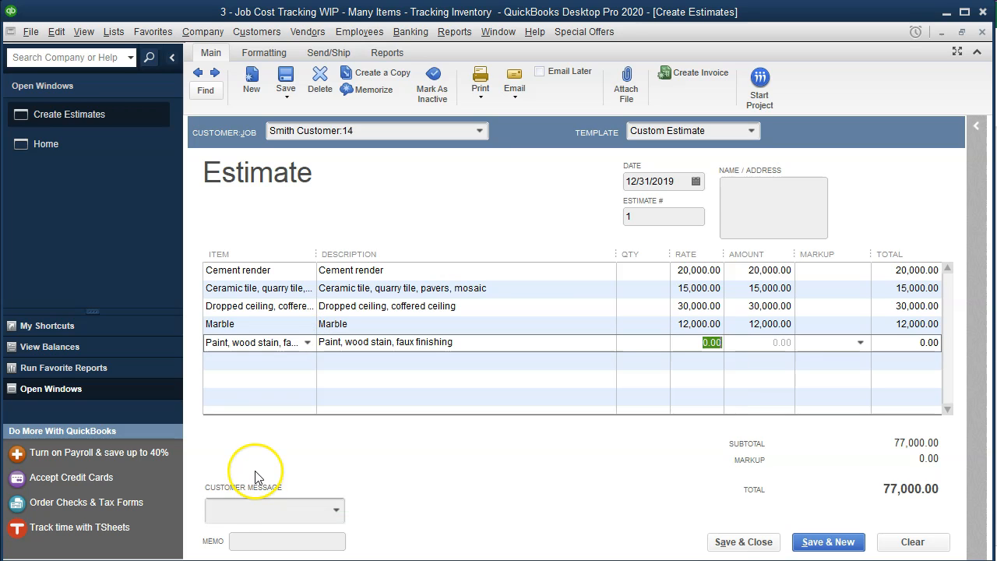
{"action": "type", "text": "6000"}
{"action": "key", "text": "Tab"}
{"action": "key", "text": "Tab"}
{"action": "key", "text": "Tab"}
{"action": "left_click", "coordinate": [307, 360]}
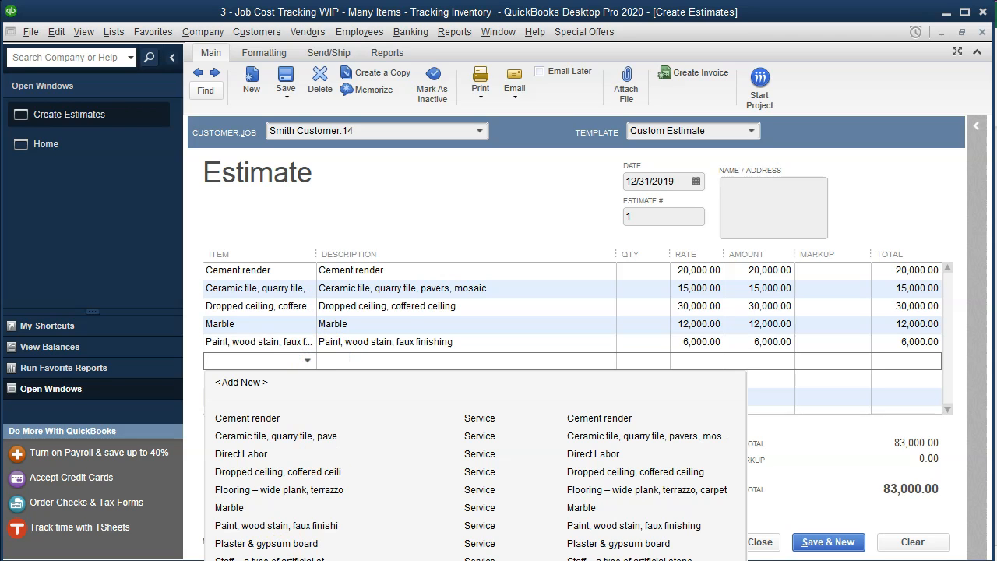
{"action": "left_click", "coordinate": [309, 462]}
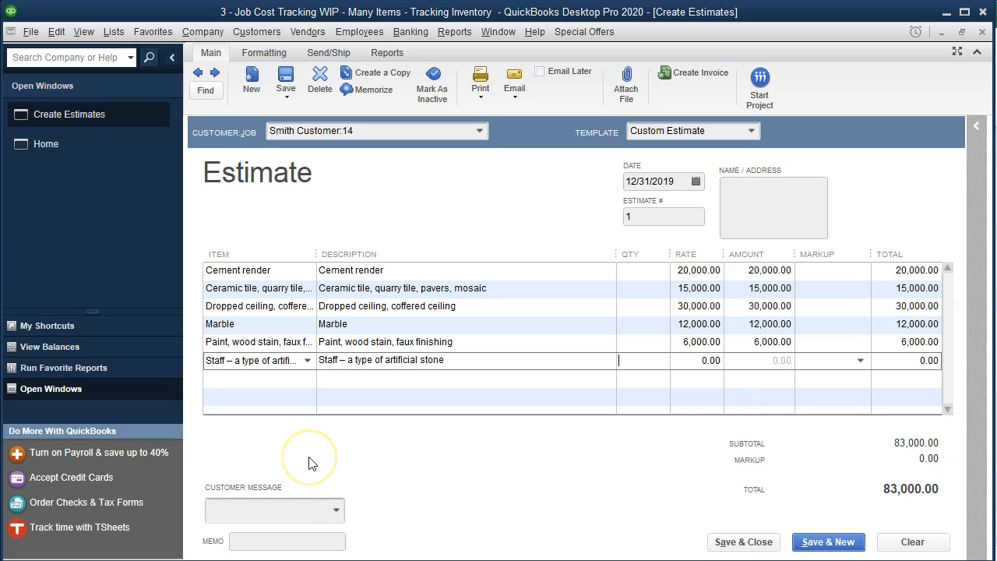
{"action": "left_click", "coordinate": [694, 361]}
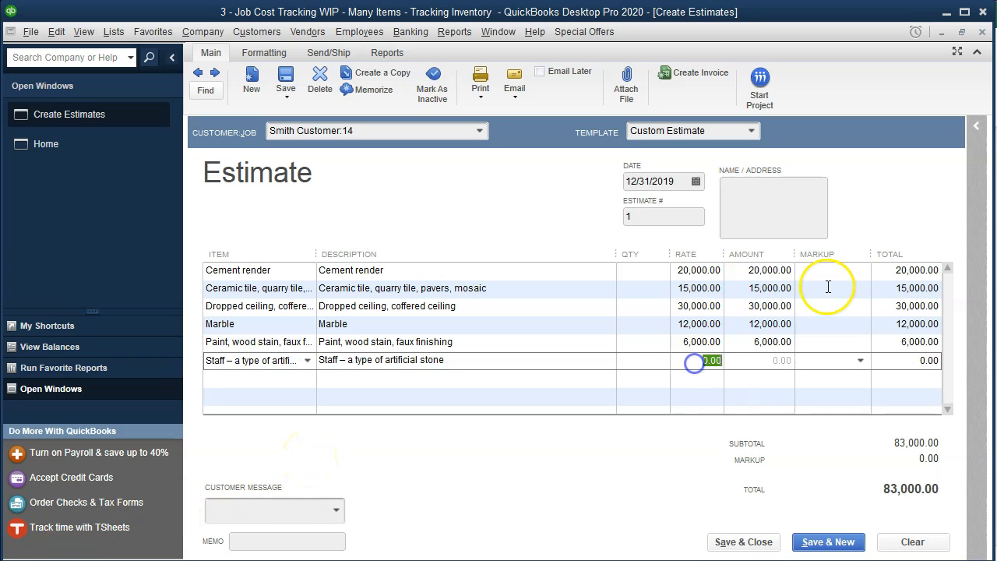
{"action": "type", "text": "3000"}
{"action": "key", "text": "Tab"}
{"action": "key", "text": "Tab"}
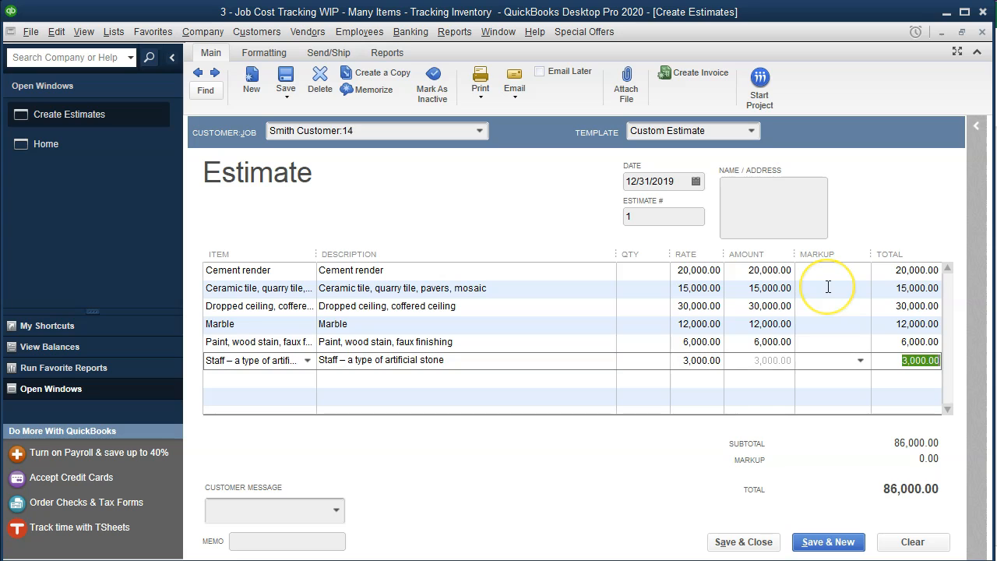
{"action": "key", "text": "Tab"}
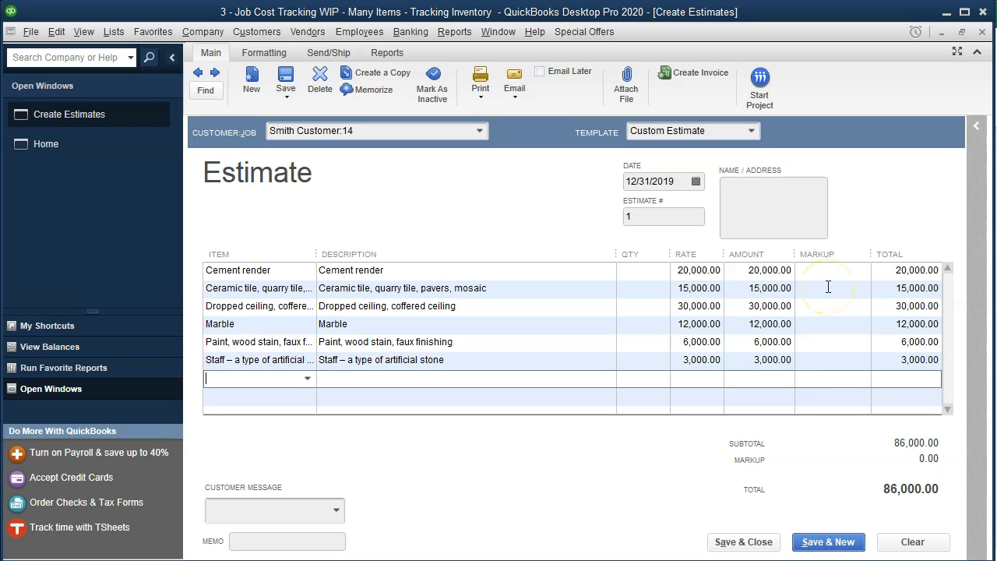
Add Stucco at 2,000 and the wall covering line at 8,000
{"action": "left_click", "coordinate": [307, 379]}
{"action": "left_click", "coordinate": [278, 560]}
{"action": "key", "text": "Tab"}
{"action": "key", "text": "Tab"}
{"action": "key", "text": "Tab"}
{"action": "type", "text": "2000"}
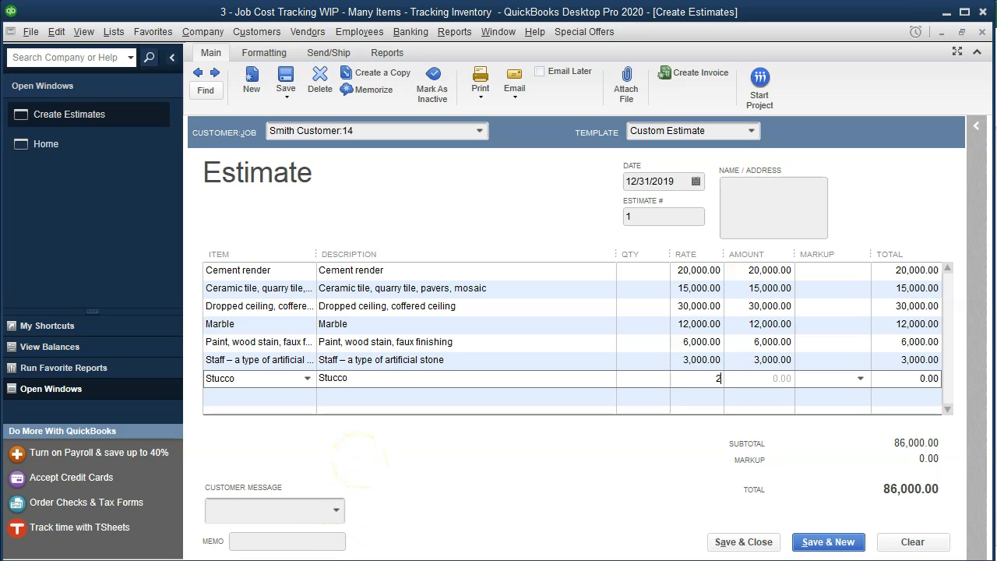
{"action": "key", "text": "Tab"}
{"action": "key", "text": "Tab"}
{"action": "key", "text": "Tab"}
{"action": "key", "text": "Tab"}
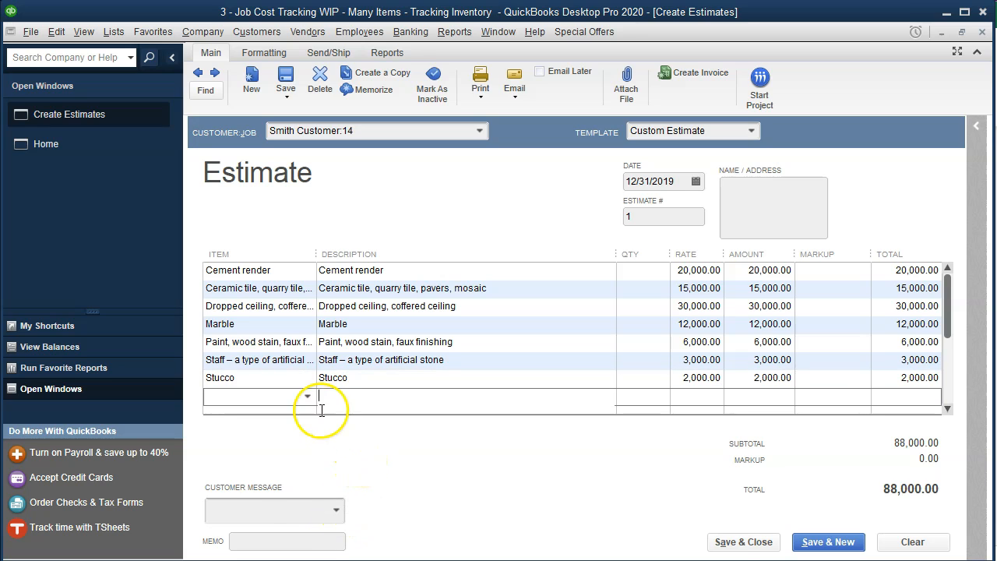
{"action": "left_click", "coordinate": [307, 396]}
{"action": "left_click", "coordinate": [371, 559]}
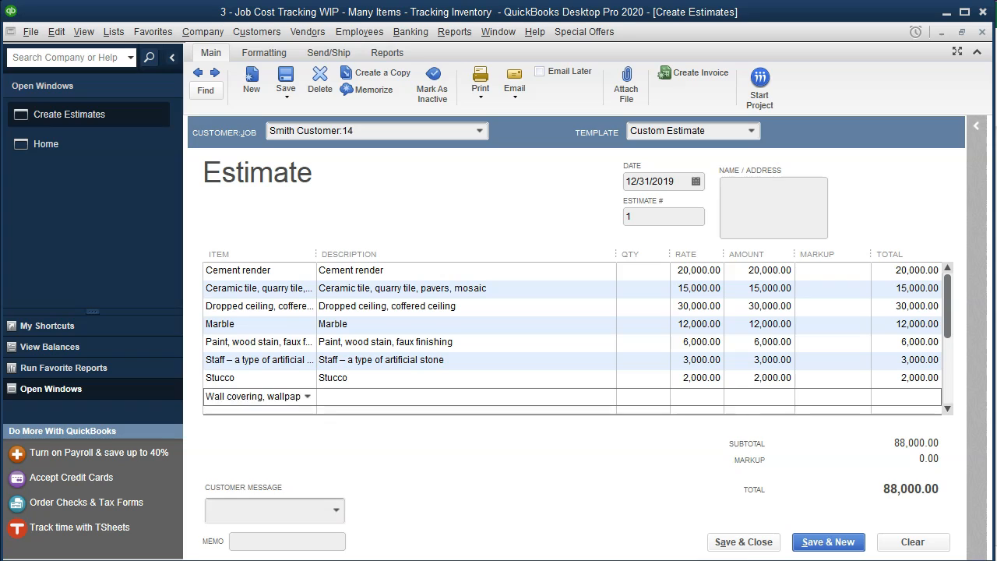
{"action": "key", "text": "Tab"}
{"action": "key", "text": "Tab"}
{"action": "key", "text": "Tab"}
{"action": "type", "text": "8000"}
{"action": "key", "text": "Tab"}
{"action": "key", "text": "Tab"}
{"action": "key", "text": "Tab"}
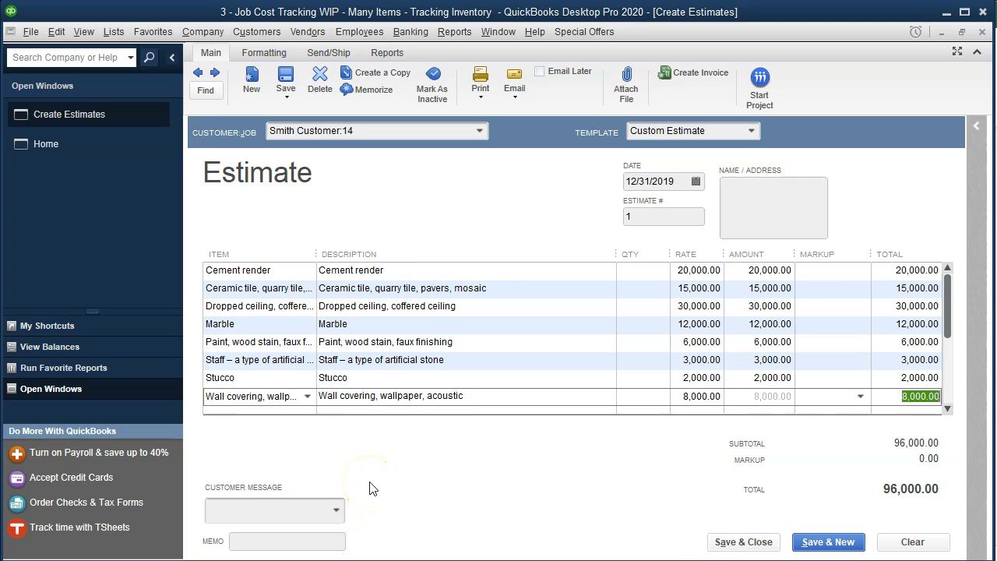
{"action": "key", "text": "Tab"}
Add Wood finishing at 7,000, then switch to the Excel job cost workbook
{"action": "left_click", "coordinate": [307, 379]}
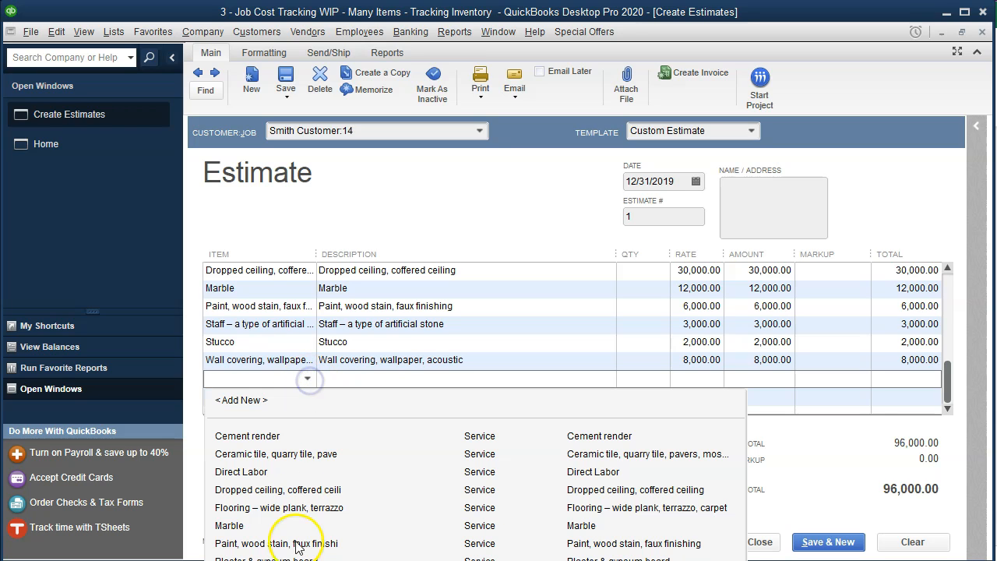
{"action": "type", "text": "Wo"}
{"action": "key", "text": "Return"}
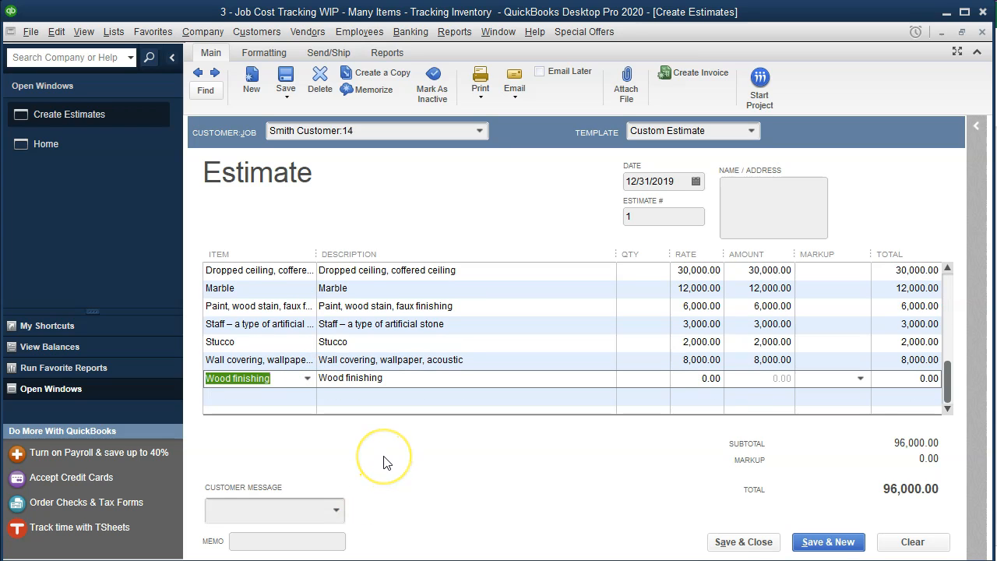
{"action": "key", "text": "Tab"}
{"action": "key", "text": "Tab"}
{"action": "key", "text": "Tab"}
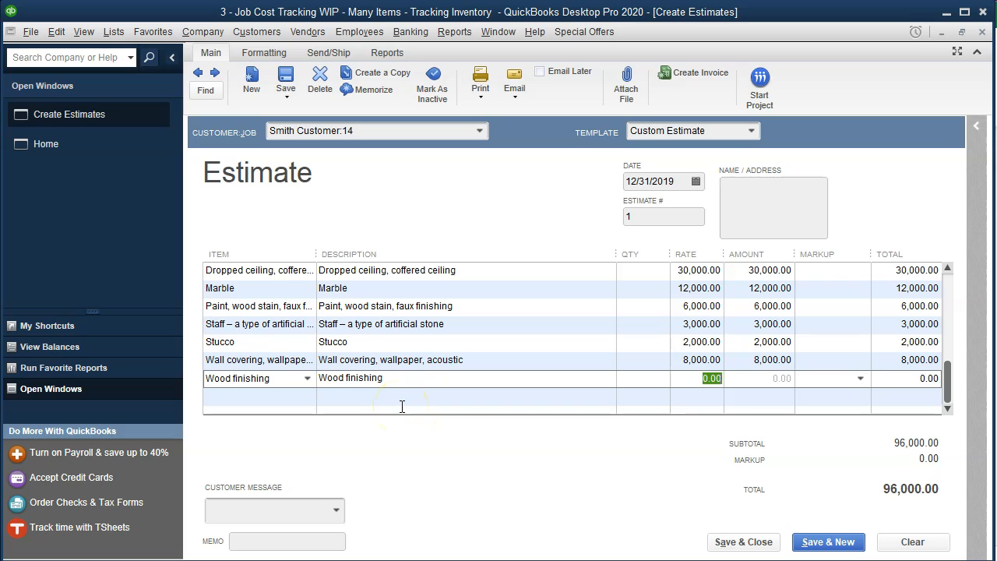
{"action": "type", "text": "7000"}
{"action": "key", "text": "Tab"}
{"action": "key", "text": "Tab"}
{"action": "key", "text": "Tab"}
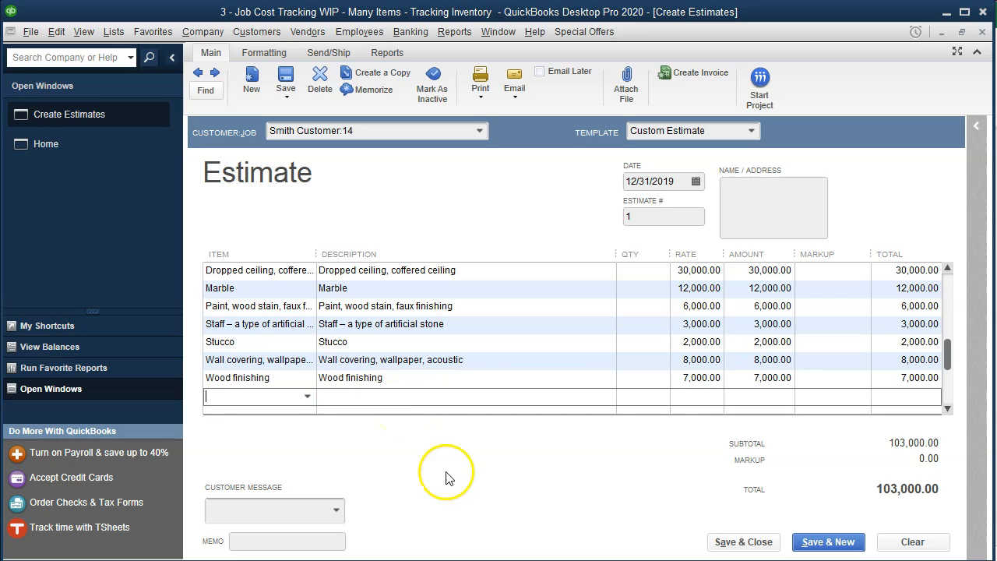
{"action": "key", "text": "alt+Tab"}
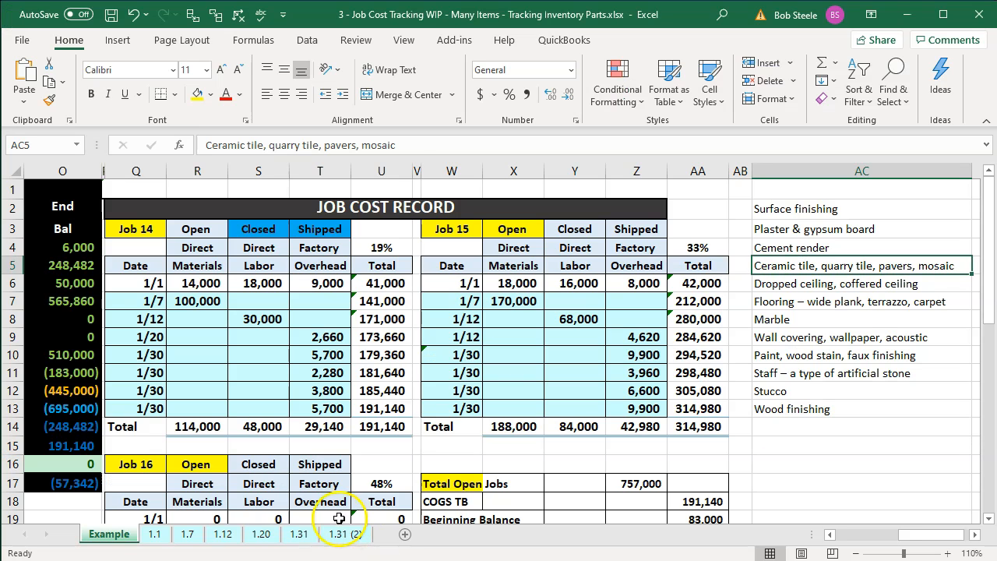
Check Job 14's labor total in Excel's S14, then add Direct Labor at 47,000
{"action": "left_click", "coordinate": [257, 426]}
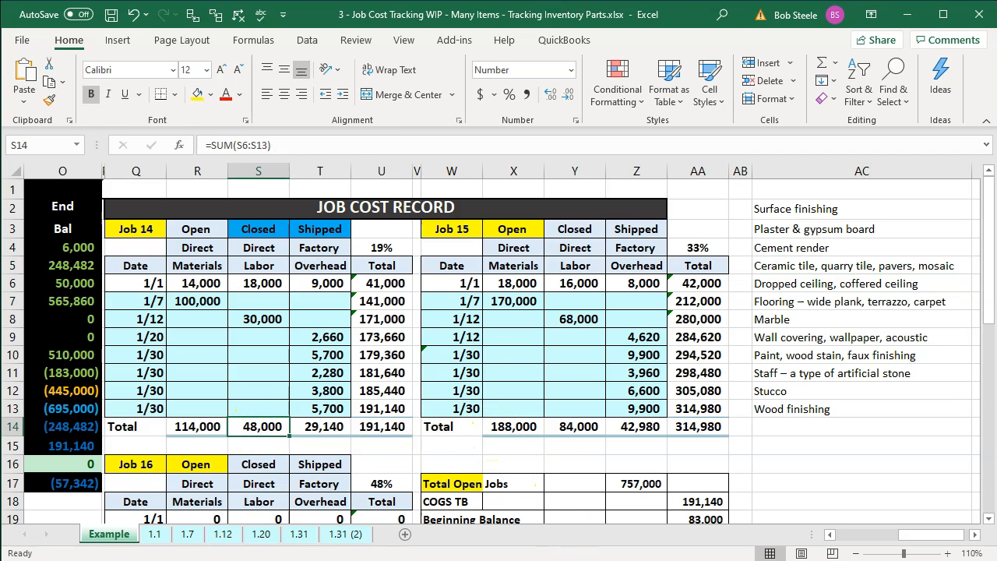
{"action": "left_click", "coordinate": [544, 560]}
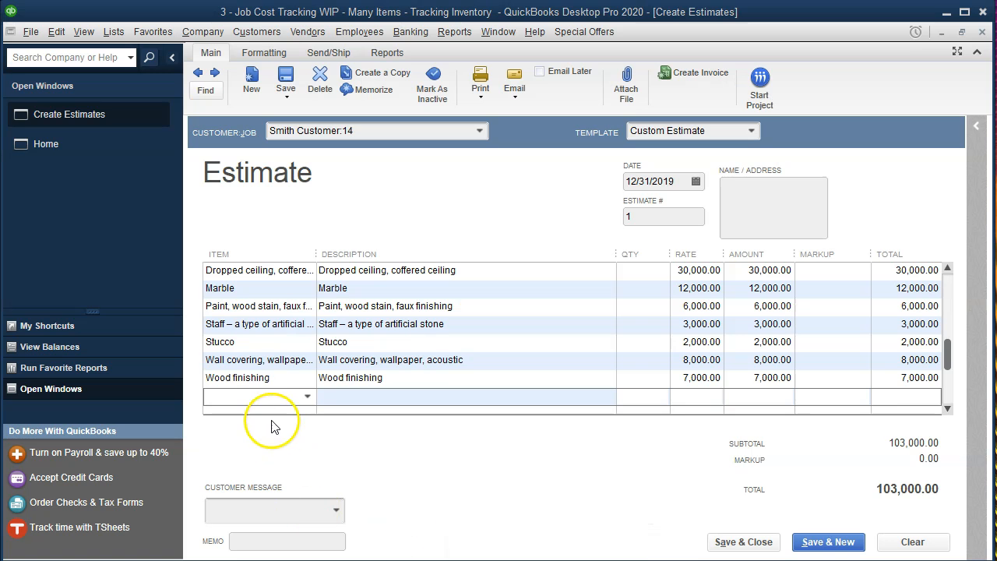
{"action": "left_click", "coordinate": [260, 397]}
{"action": "type", "text": "Direct Labor"}
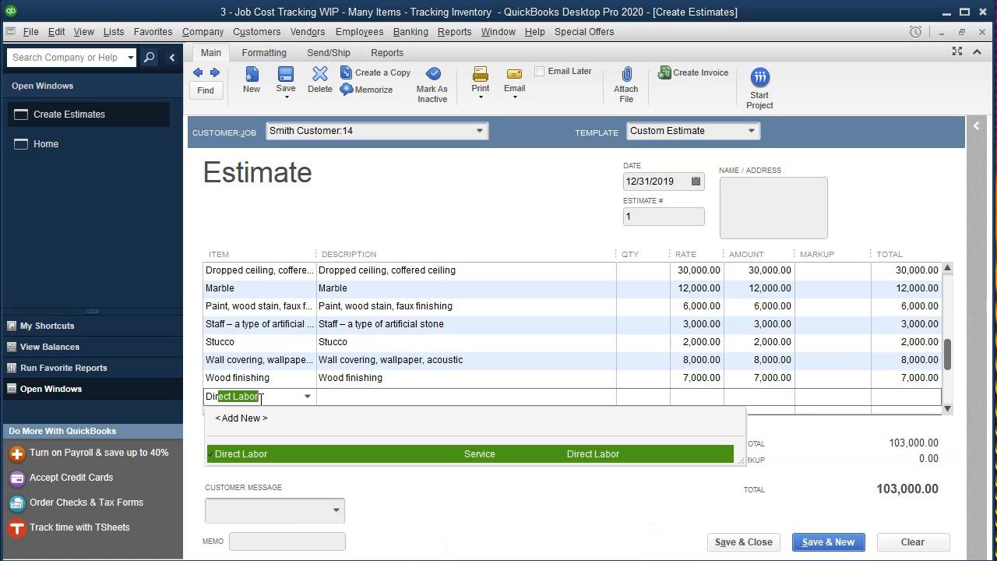
{"action": "key", "text": "Tab"}
{"action": "key", "text": "Tab"}
{"action": "key", "text": "Tab"}
{"action": "left_click", "coordinate": [537, 560]}
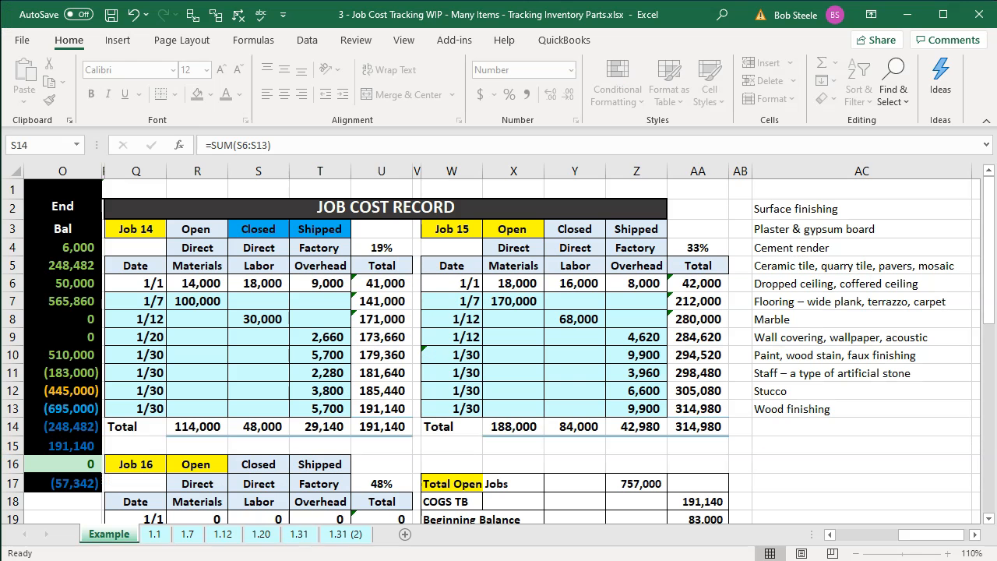
{"action": "left_click", "coordinate": [607, 560]}
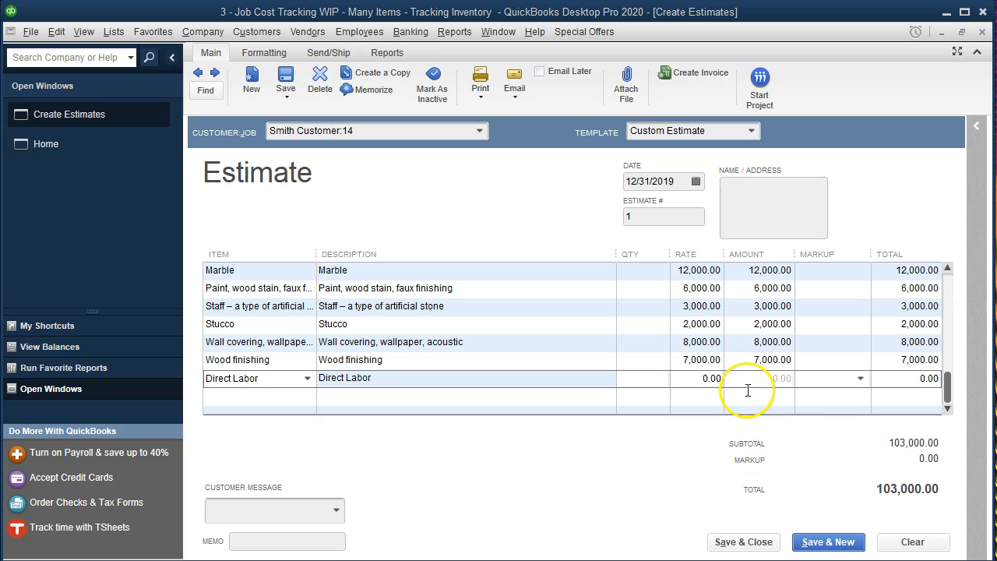
{"action": "type", "text": "47000"}
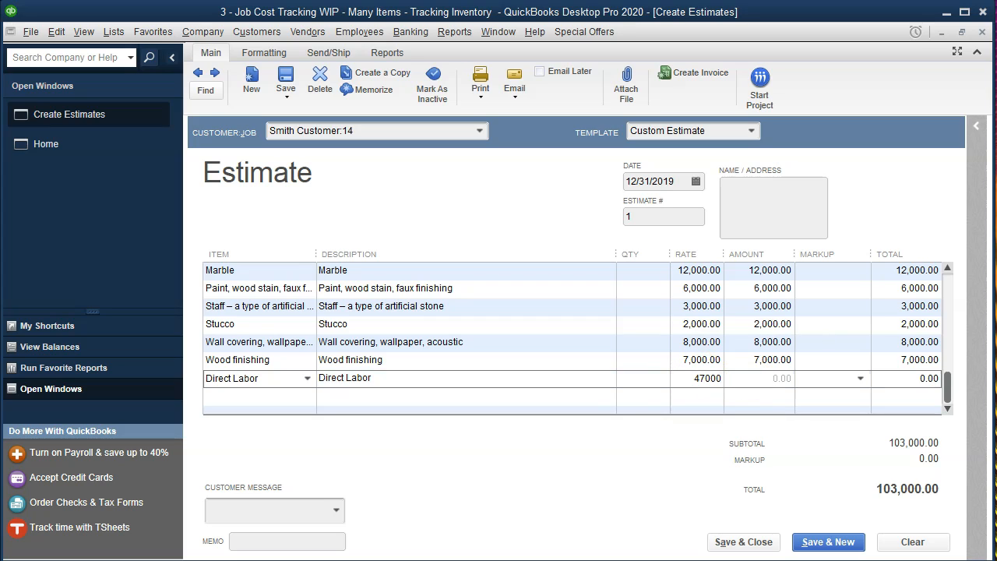
{"action": "key", "text": "Tab"}
{"action": "key", "text": "Tab"}
{"action": "key", "text": "Tab"}
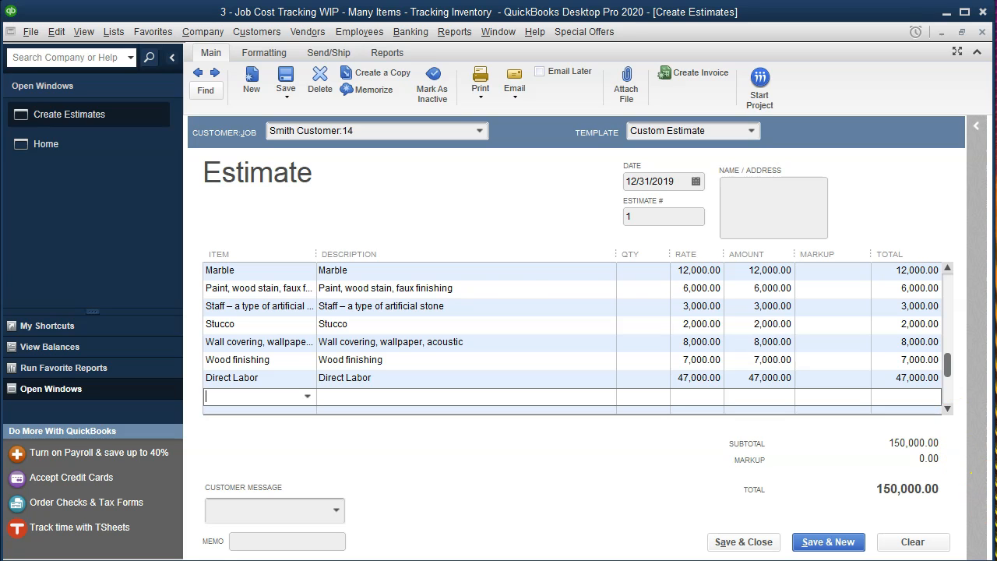
{"action": "key", "text": "alt+Tab"}
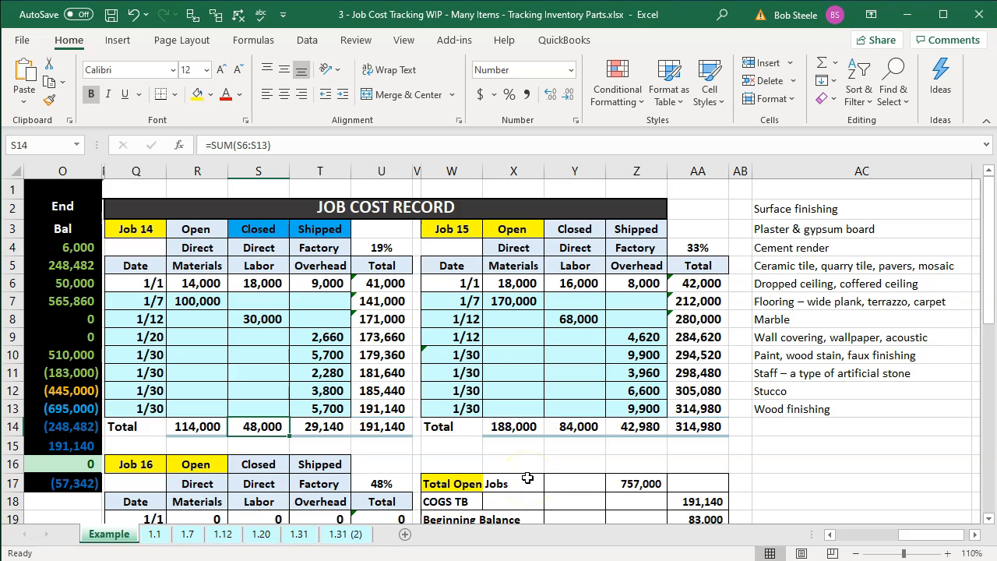
Check the T14 overhead total in Excel, then enter Overhead as a new estimate item
{"action": "left_click", "coordinate": [326, 429]}
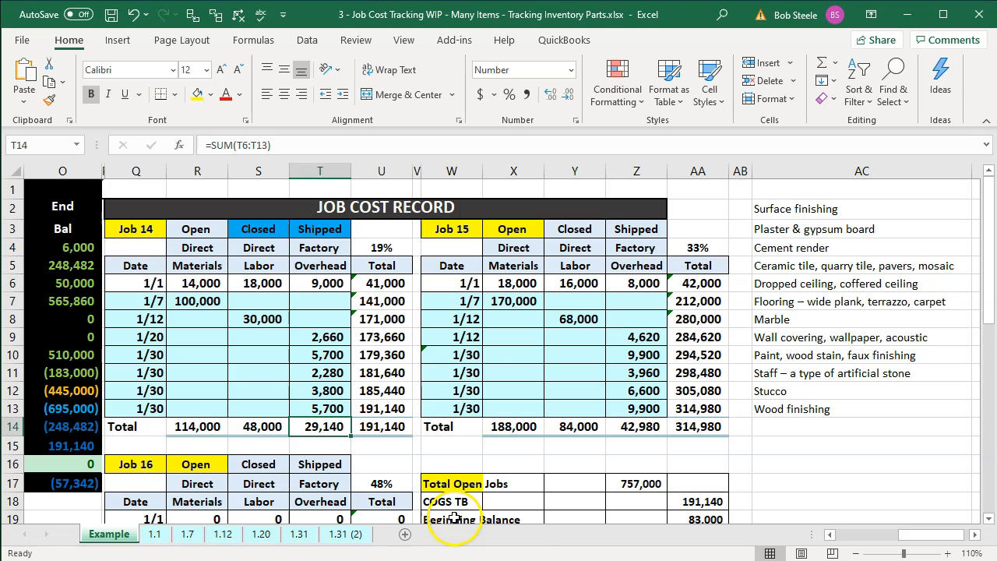
{"action": "left_click", "coordinate": [544, 559]}
{"action": "left_click", "coordinate": [265, 397]}
{"action": "type", "text": "Overhead"}
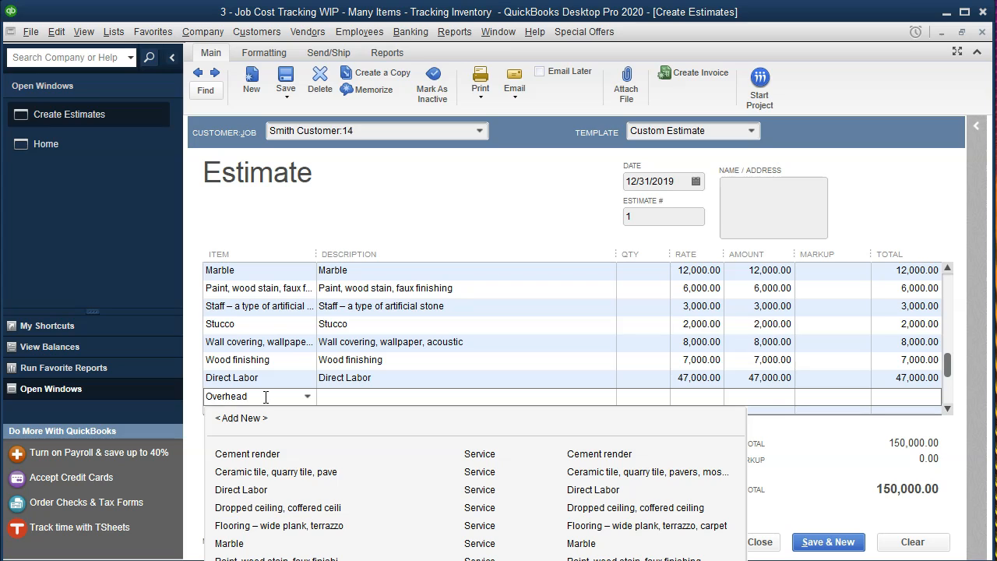
{"action": "key", "text": "Tab"}
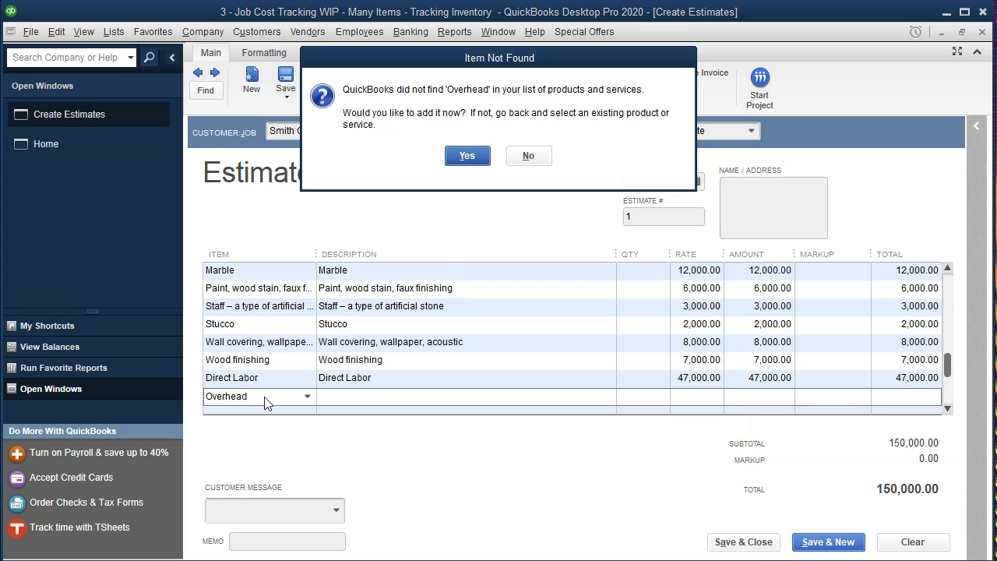
Add Overhead as a new Service item with Overhead purchase and sales descriptions
{"action": "left_click", "coordinate": [468, 157]}
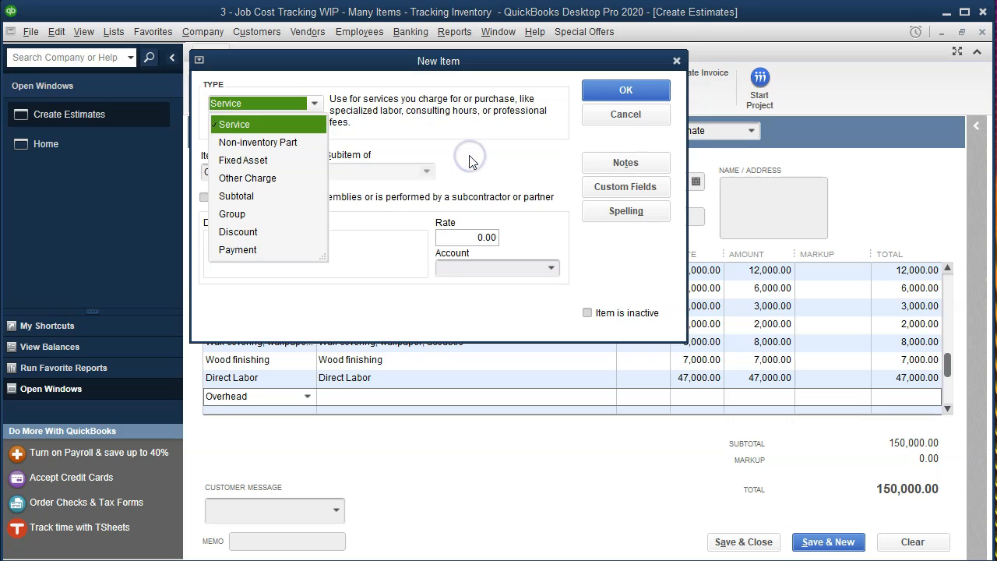
{"action": "left_click", "coordinate": [310, 131]}
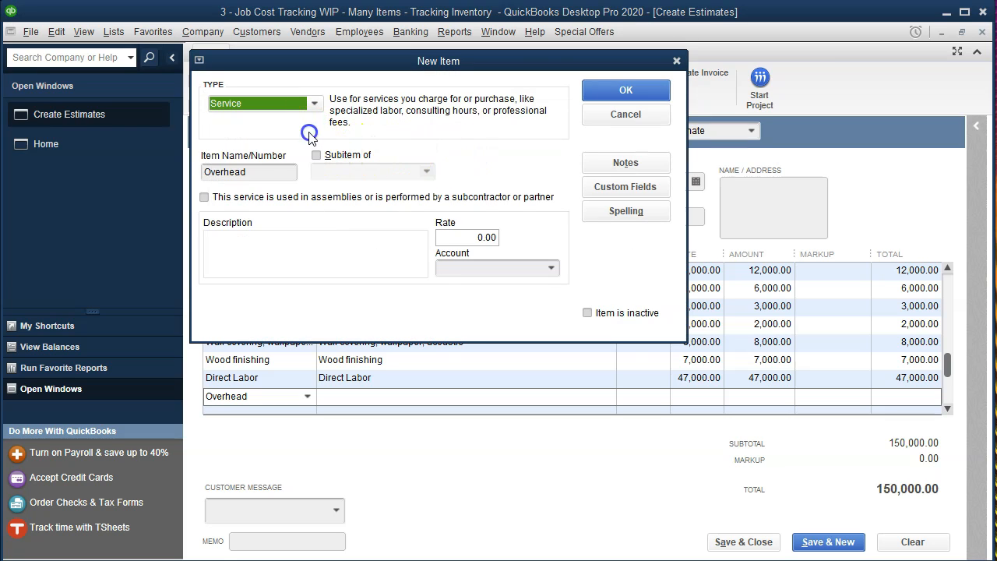
{"action": "left_click", "coordinate": [205, 198]}
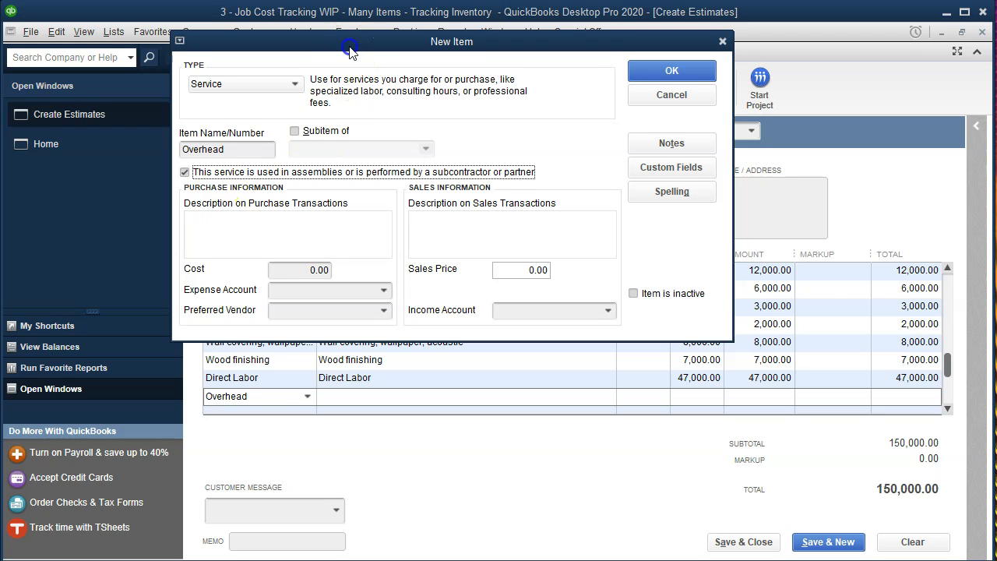
{"action": "left_click_drag", "start_coordinate": [351, 49], "coordinate": [387, 107]}
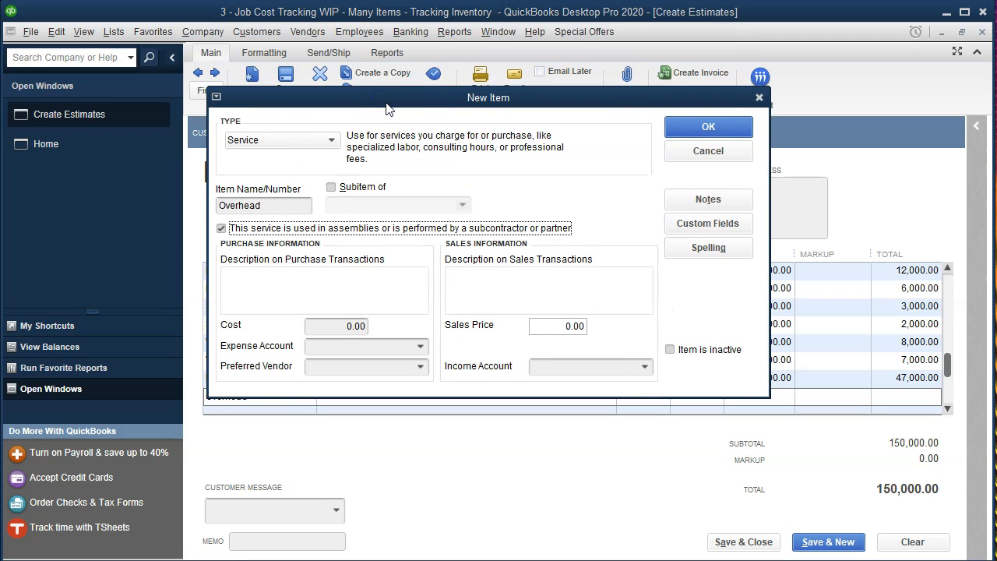
{"action": "left_click", "coordinate": [265, 204]}
{"action": "key", "text": "ctrl+c"}
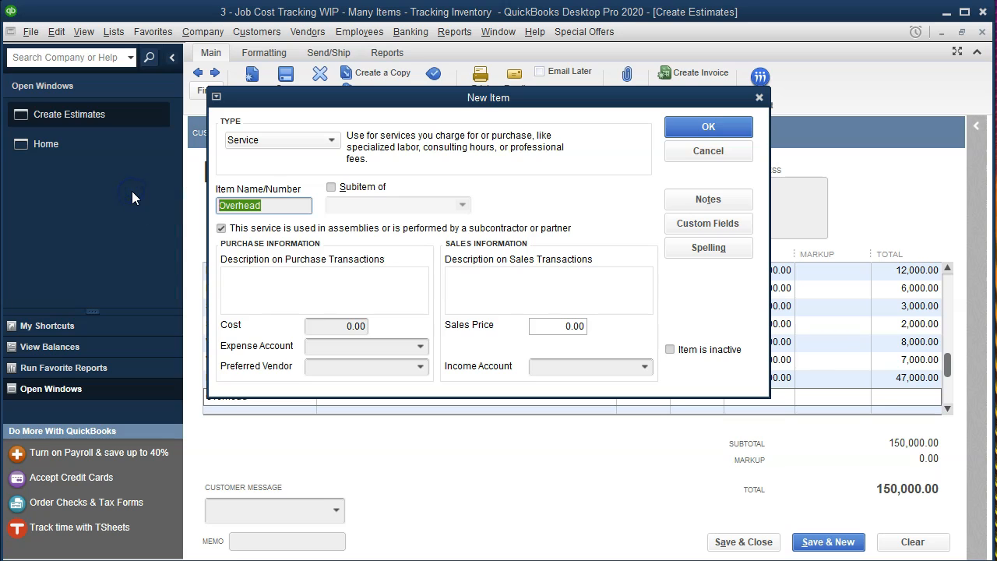
{"action": "left_click", "coordinate": [245, 279]}
{"action": "key", "text": "ctrl+v"}
{"action": "left_click", "coordinate": [538, 281]}
{"action": "key", "text": "ctrl+v"}
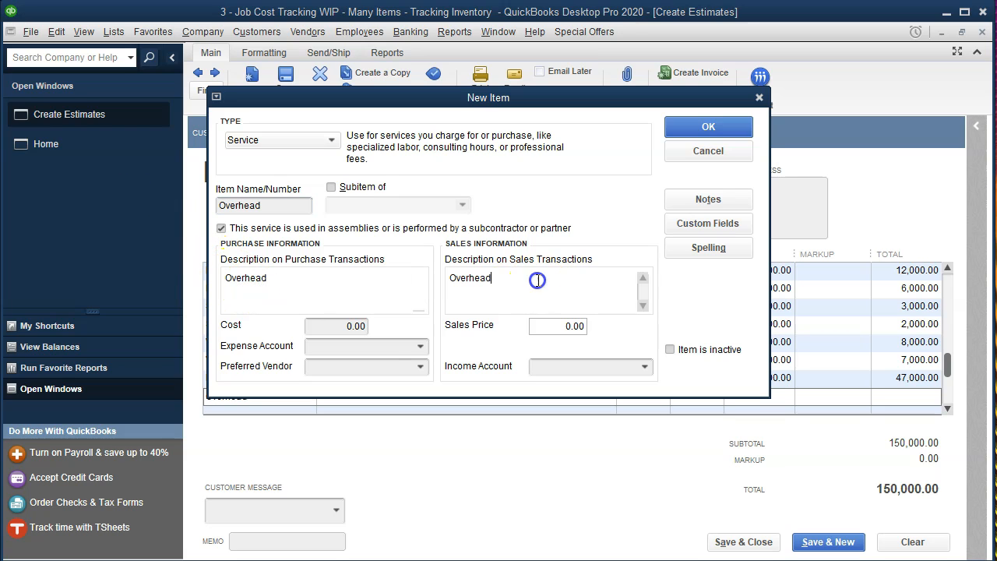
Enter Overhead as the item's expense account and choose to set up that account
{"action": "left_click", "coordinate": [420, 347]}
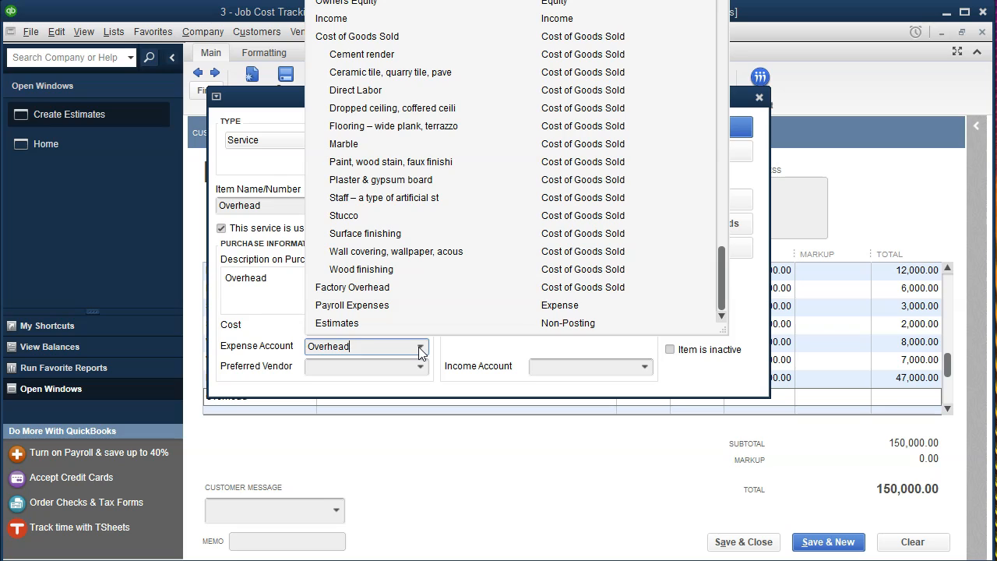
{"action": "left_click", "coordinate": [379, 293]}
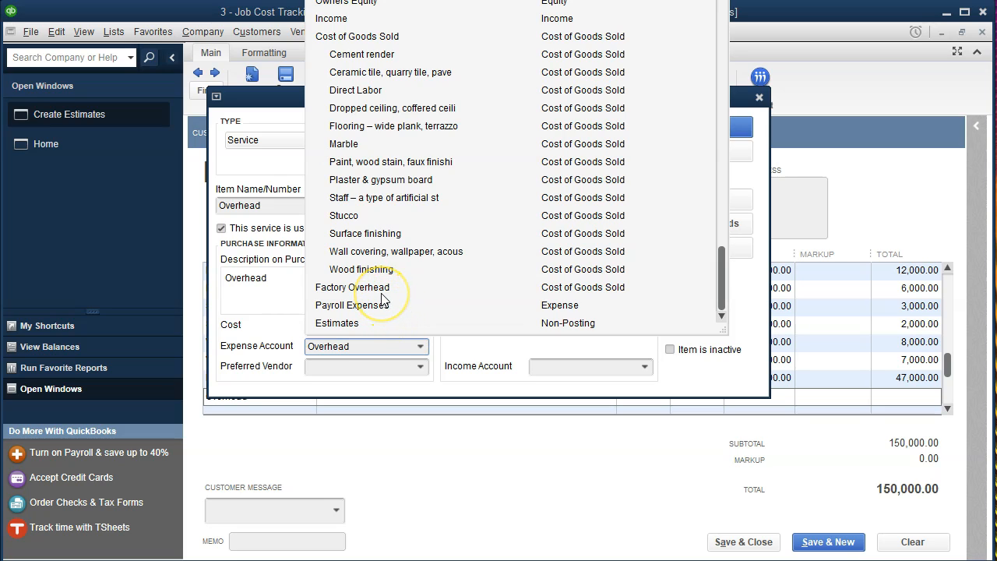
{"action": "left_click", "coordinate": [365, 294]}
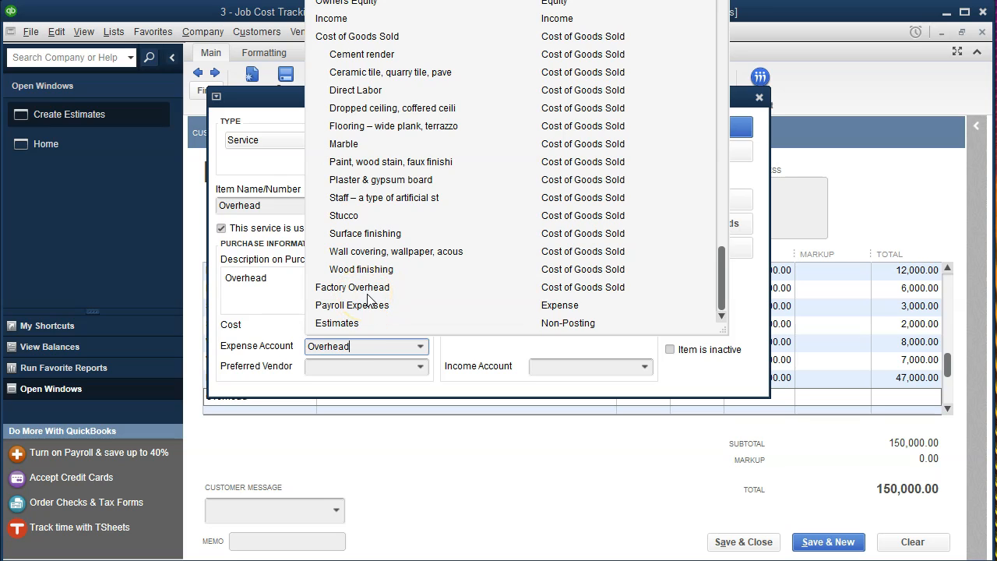
{"action": "left_click", "coordinate": [374, 298]}
{"action": "left_click", "coordinate": [456, 121]}
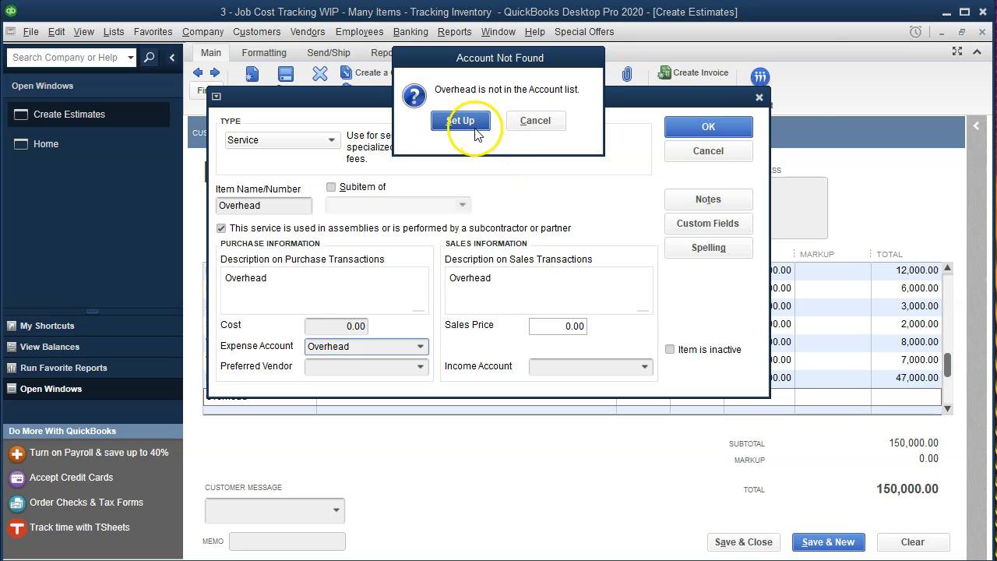
Save Overhead as a Cost of Goods Sold subaccount of Factory Overhead
{"action": "left_click", "coordinate": [420, 134]}
{"action": "left_click", "coordinate": [638, 135]}
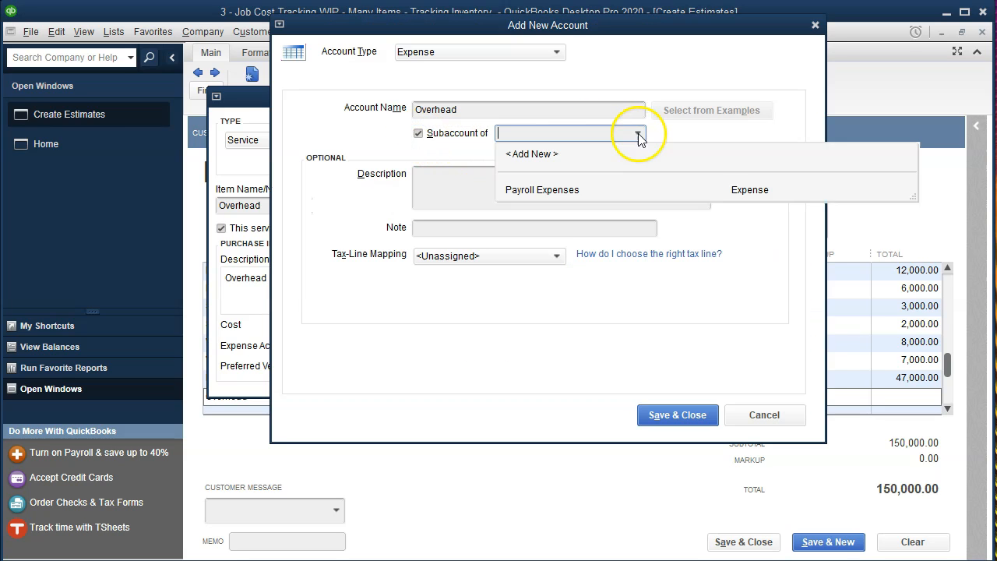
{"action": "left_click", "coordinate": [638, 134]}
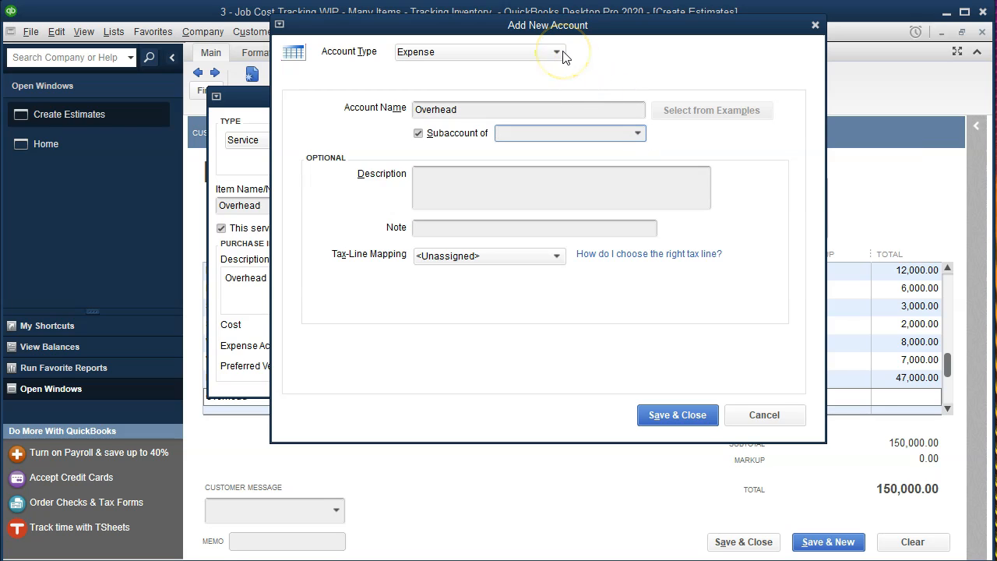
{"action": "left_click", "coordinate": [562, 56]}
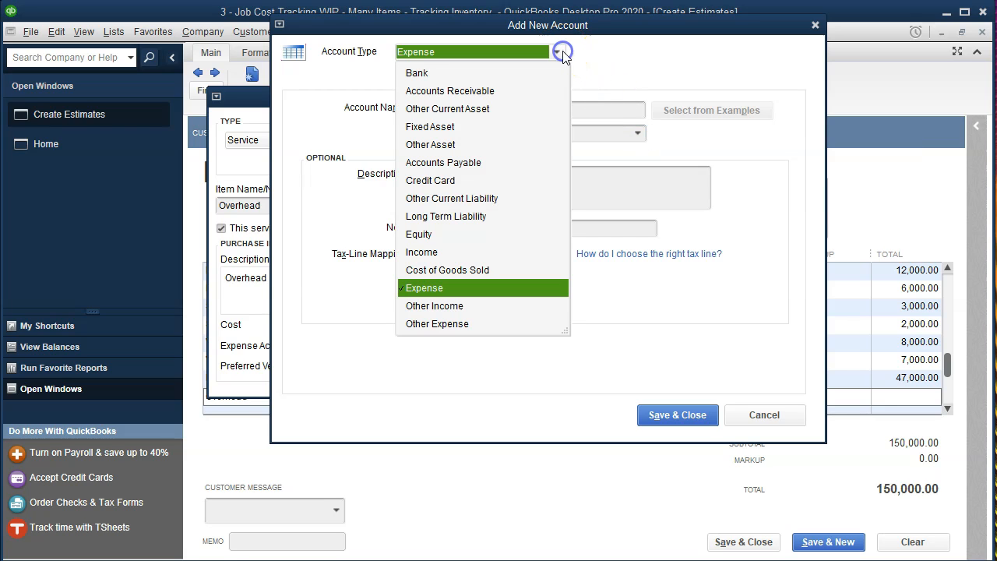
{"action": "left_click", "coordinate": [486, 269]}
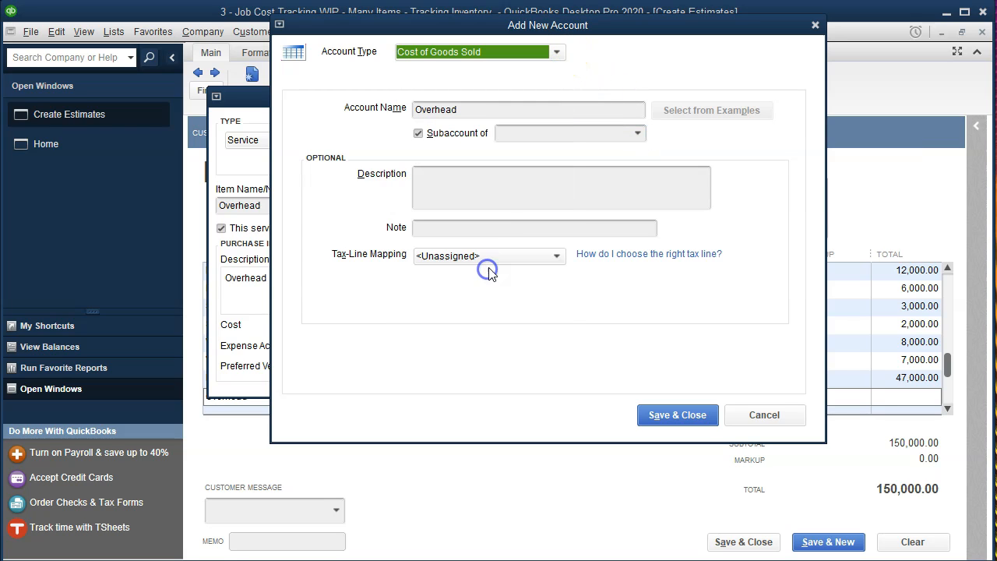
{"action": "left_click", "coordinate": [638, 134]}
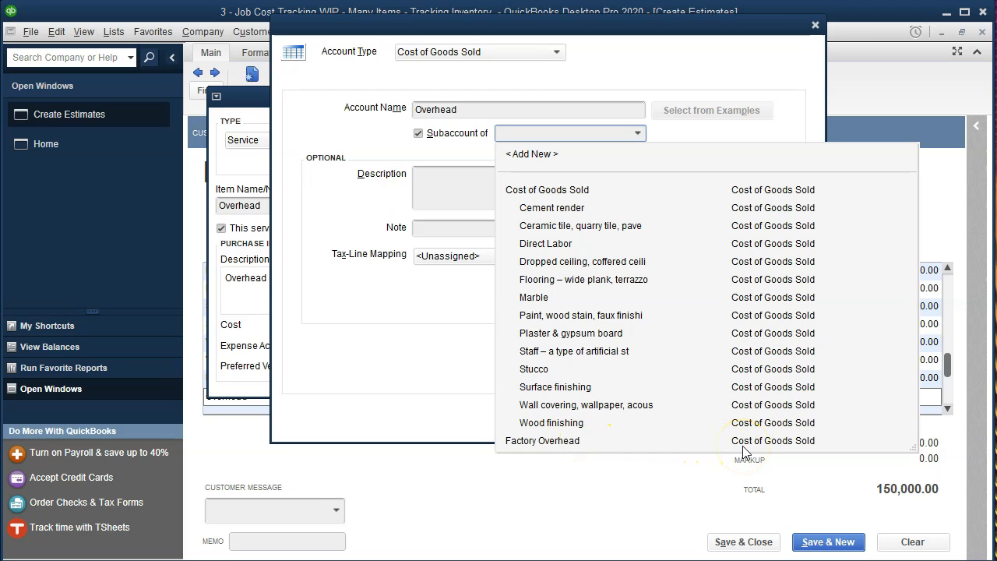
{"action": "left_click", "coordinate": [557, 441]}
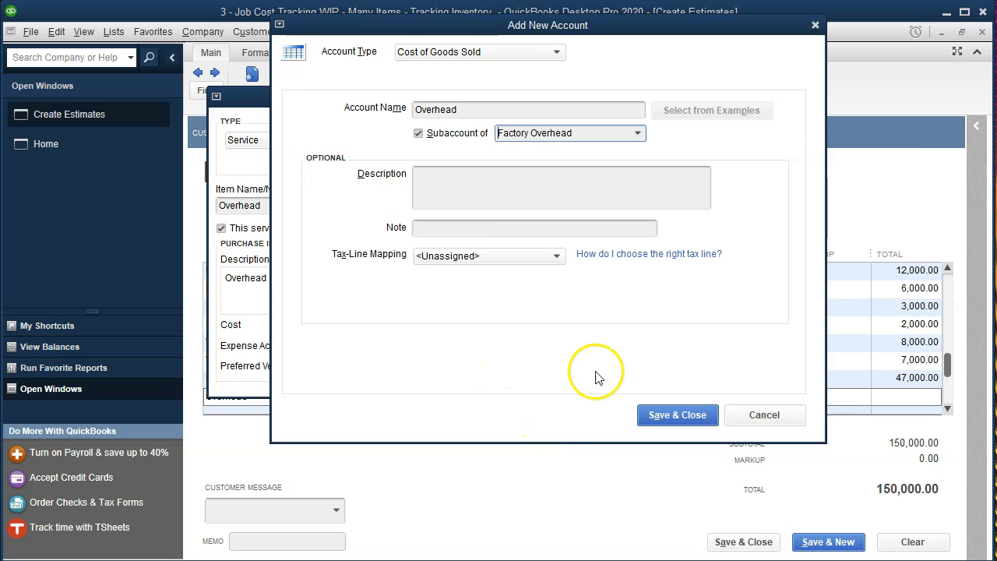
{"action": "left_click", "coordinate": [645, 416]}
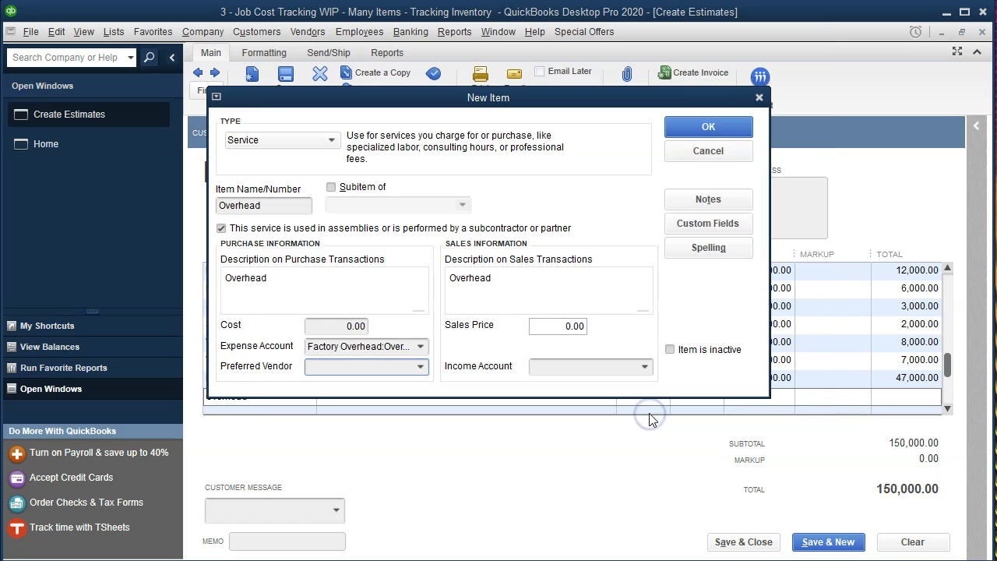
Set the Overhead item's income account to Income and save the item
{"action": "left_click", "coordinate": [643, 366]}
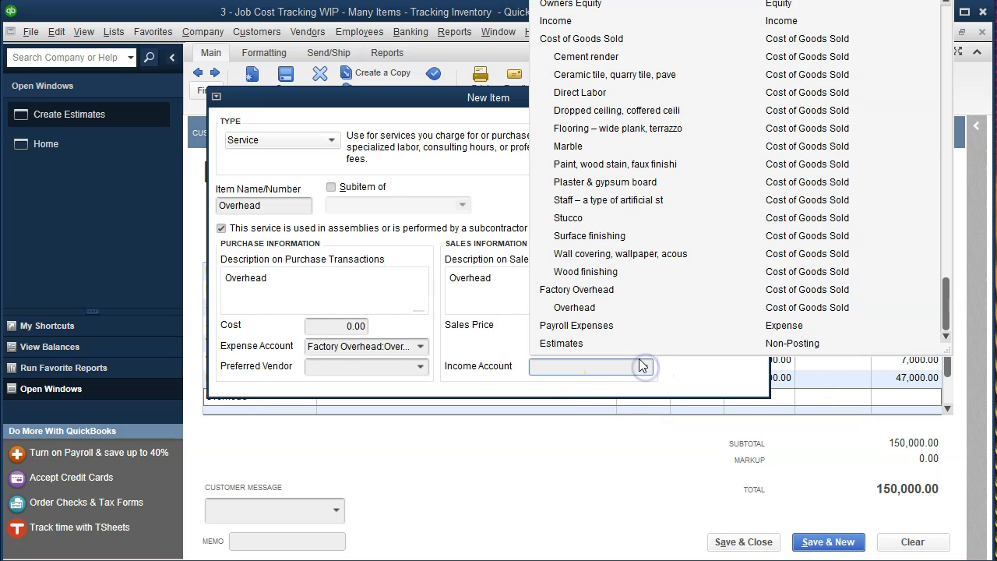
{"action": "left_click", "coordinate": [563, 22]}
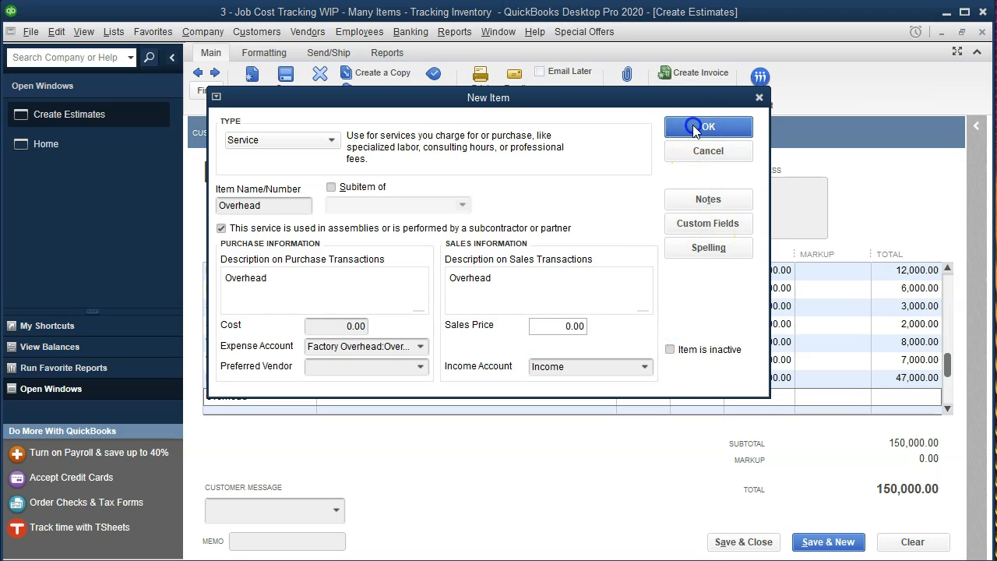
{"action": "left_click", "coordinate": [699, 129]}
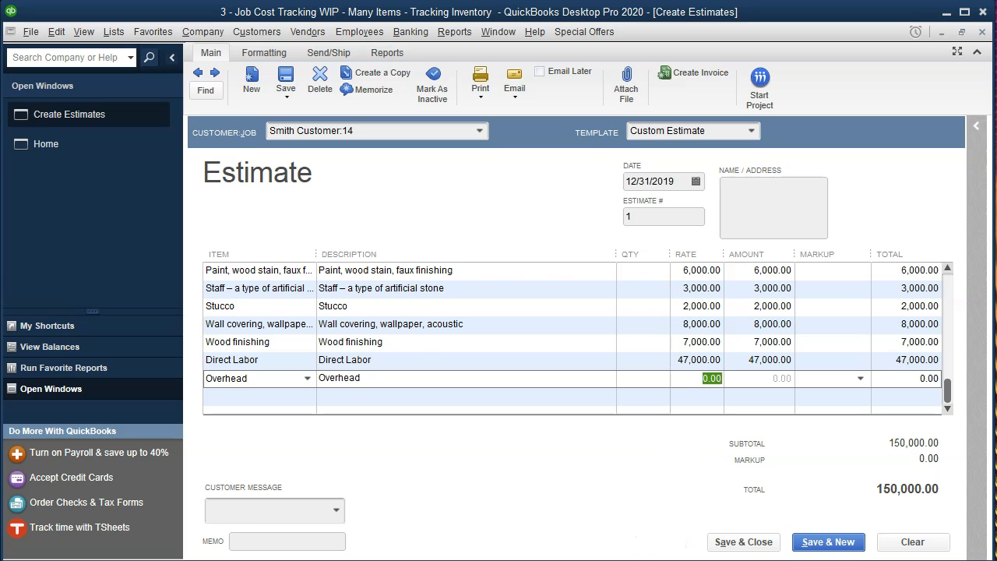
After checking the Excel workbook, give the Overhead line a 29,000 rate
{"action": "key", "text": "alt+Tab"}
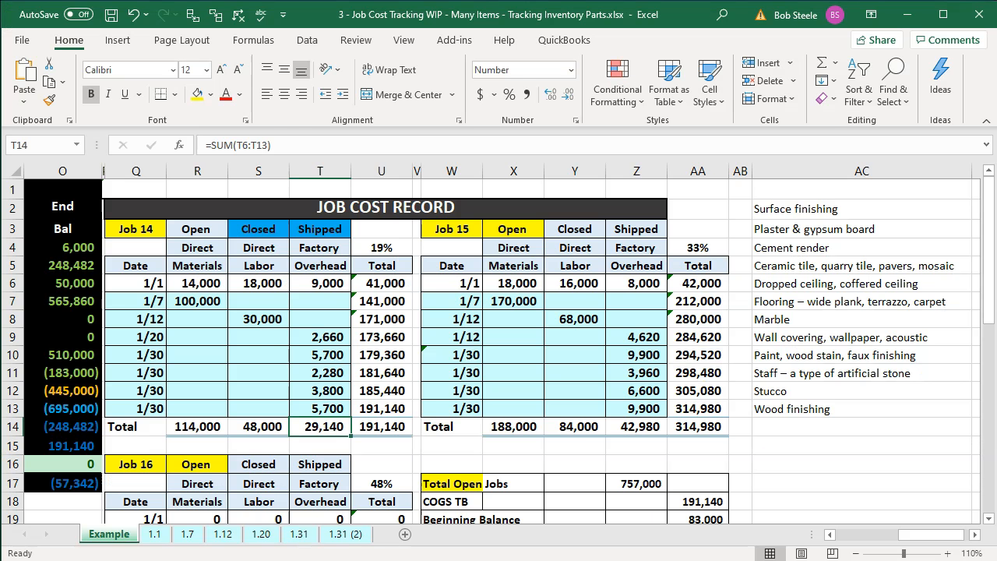
{"action": "key", "text": "alt+Tab"}
{"action": "left_click", "coordinate": [709, 378]}
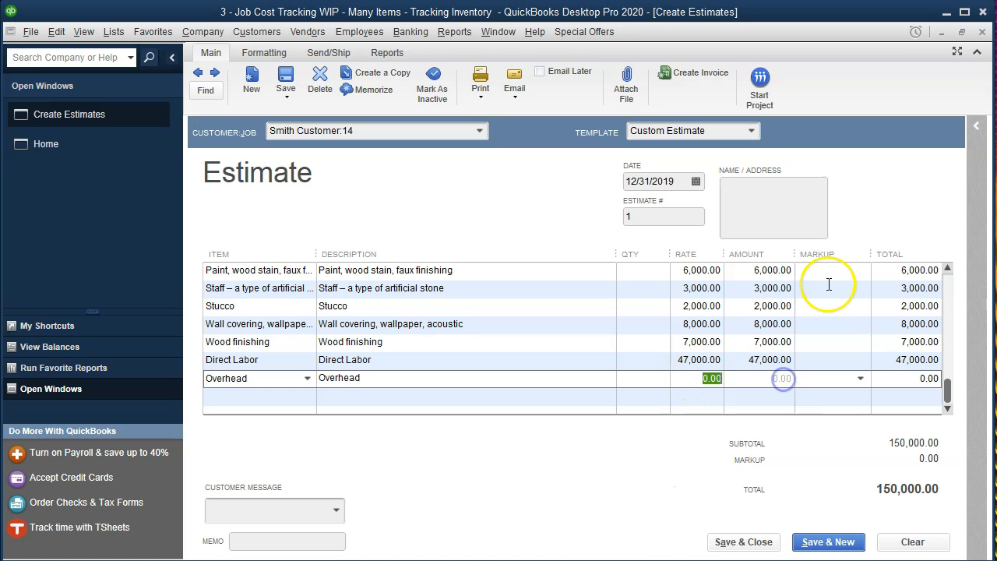
{"action": "key", "text": "Tab"}
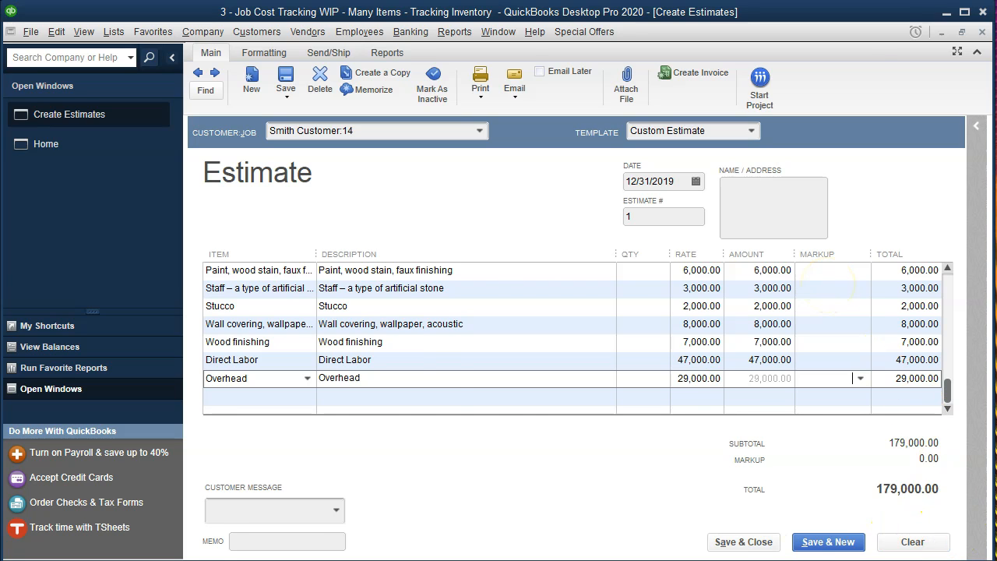
{"action": "key", "text": "alt+Tab"}
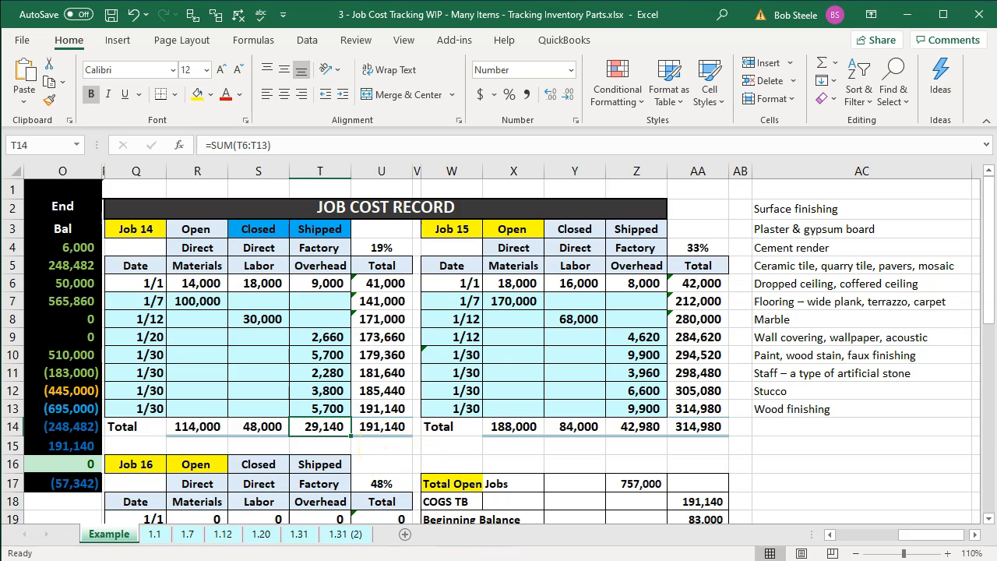
{"action": "mouse_move", "coordinate": [543, 560]}
{"action": "key", "text": "alt+Tab"}
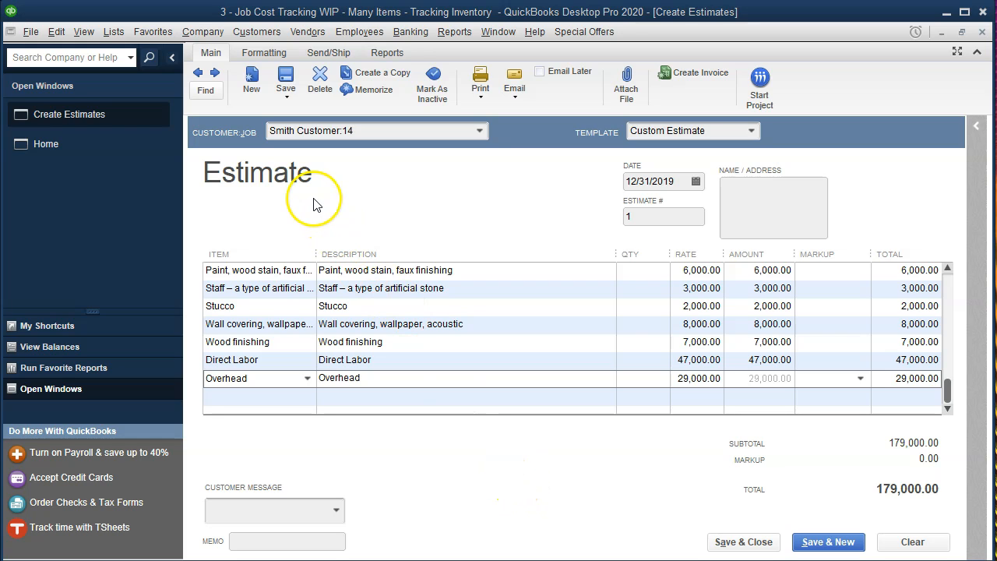
Apply 30% markup to the Paint through Direct Labor lines, dismissing the Price Levels message
{"action": "scroll", "coordinate": [806, 366], "scroll_direction": "up", "scroll_amount": 4}
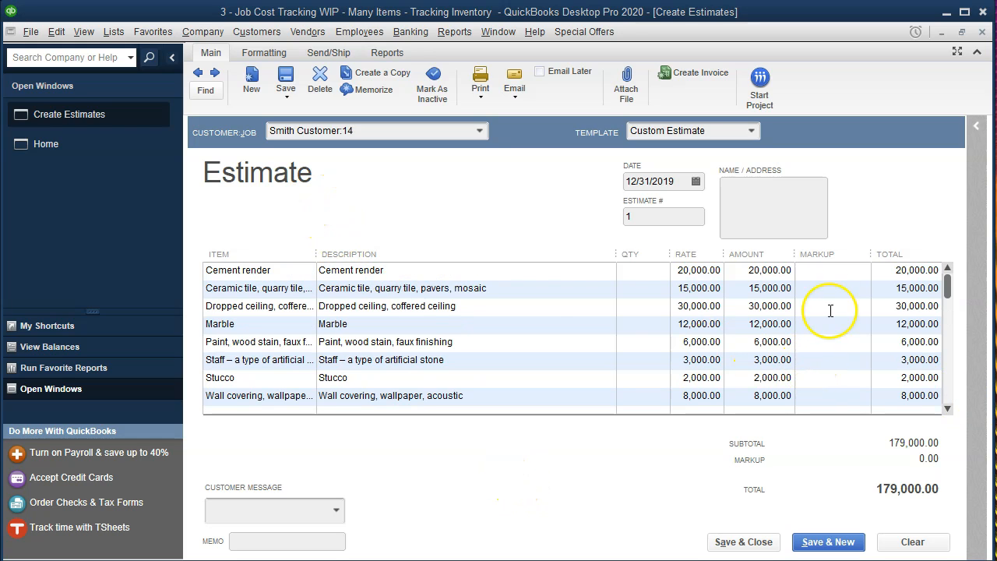
{"action": "left_click", "coordinate": [831, 275]}
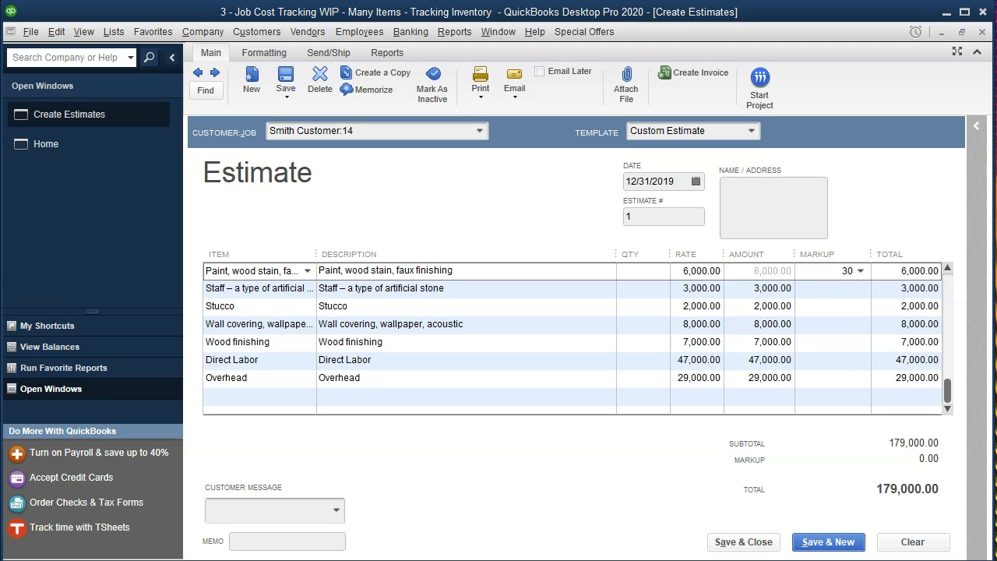
{"action": "left_click", "coordinate": [834, 289]}
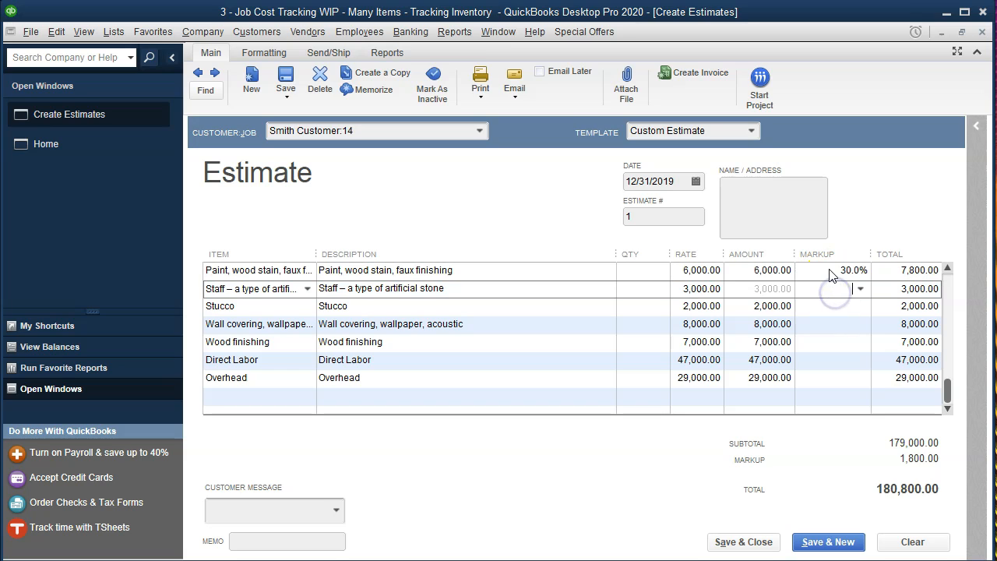
{"action": "left_click", "coordinate": [871, 272]}
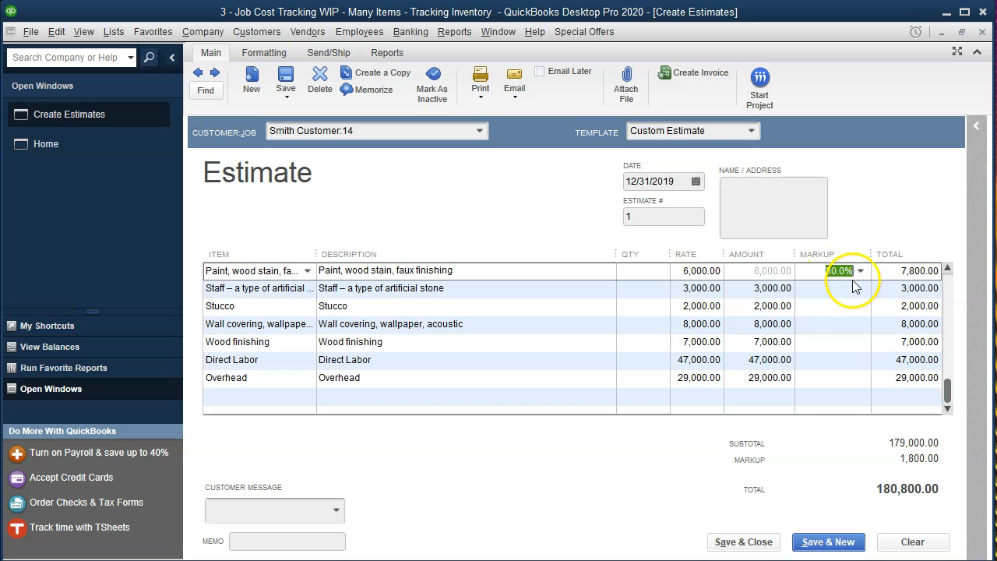
{"action": "left_click", "coordinate": [852, 286]}
{"action": "left_click", "coordinate": [862, 289]}
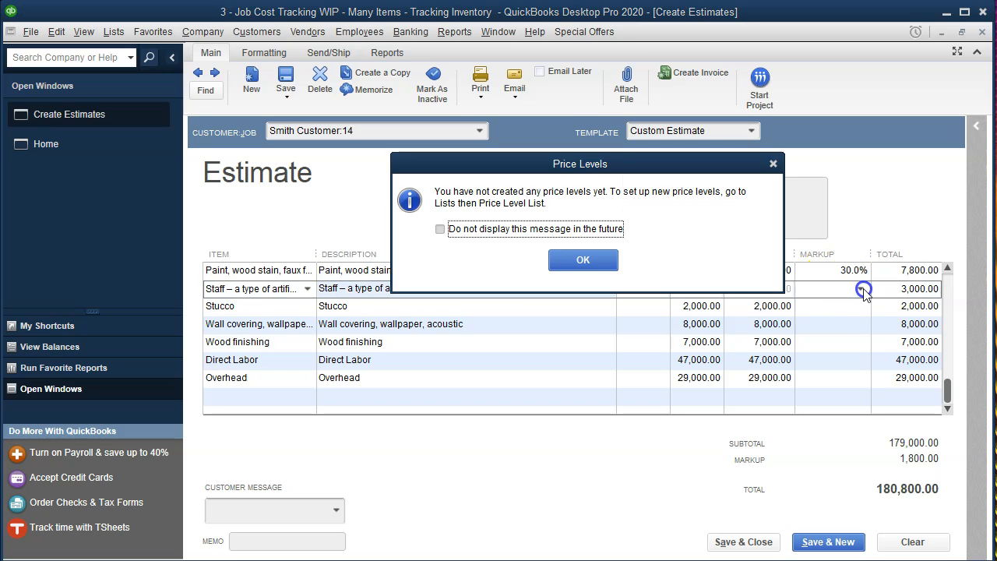
{"action": "left_click", "coordinate": [774, 163]}
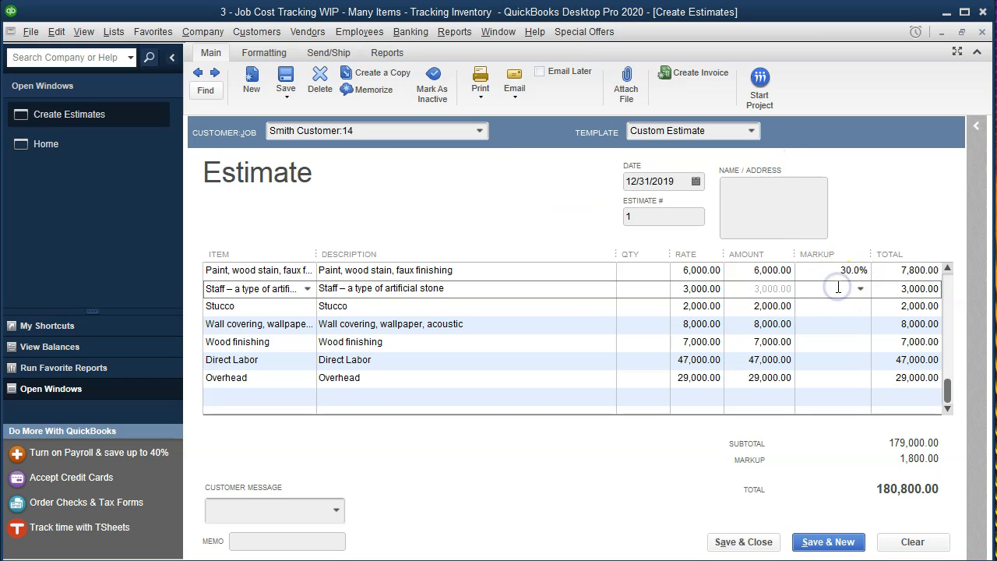
{"action": "left_click", "coordinate": [841, 311]}
{"action": "left_click", "coordinate": [831, 325]}
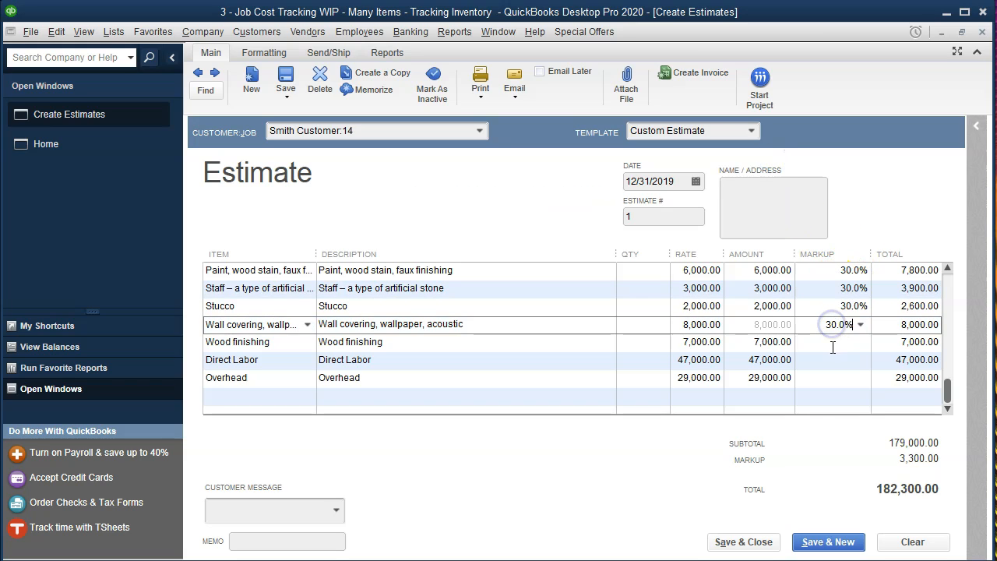
{"action": "left_click", "coordinate": [832, 344]}
{"action": "left_click", "coordinate": [830, 361]}
{"action": "left_click", "coordinate": [829, 379]}
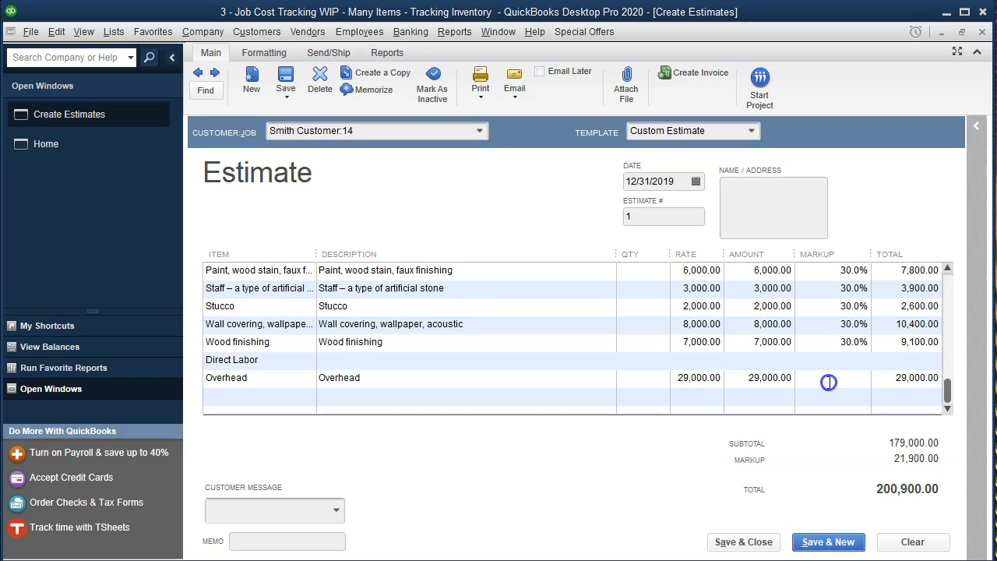
Commit Overhead's 30% markup and save Job 14's estimate at 209,600.00, accepting the future date
{"action": "left_click", "coordinate": [748, 394]}
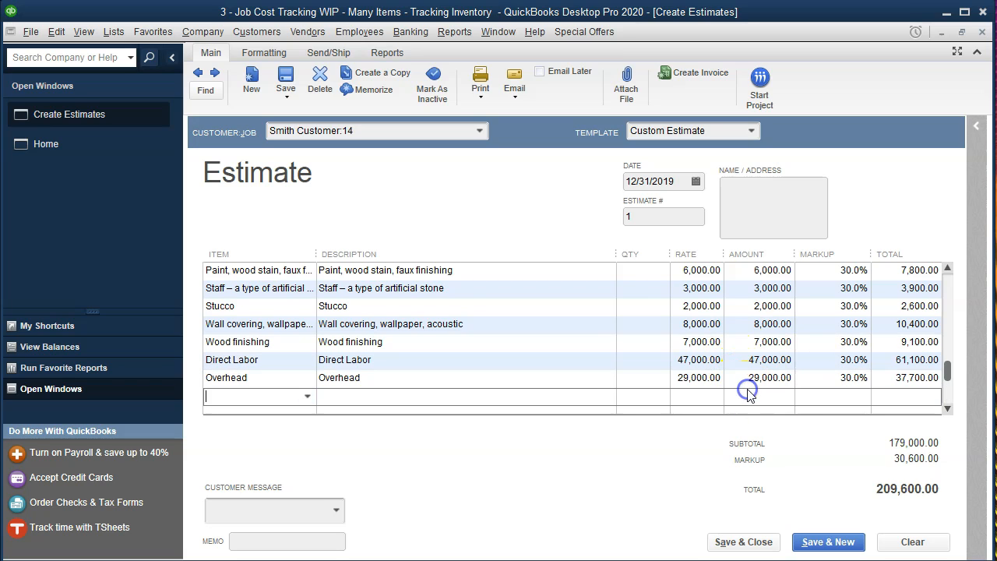
{"action": "scroll", "coordinate": [575, 406], "scroll_direction": "down", "scroll_amount": 1}
{"action": "scroll", "coordinate": [575, 406], "scroll_direction": "up", "scroll_amount": 1}
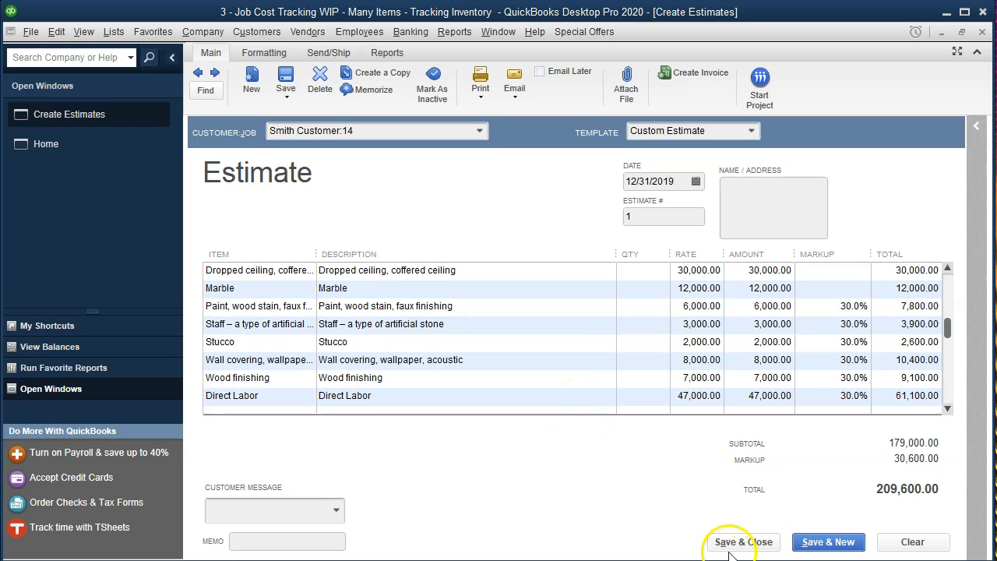
{"action": "left_click", "coordinate": [816, 543]}
{"action": "left_click", "coordinate": [467, 169]}
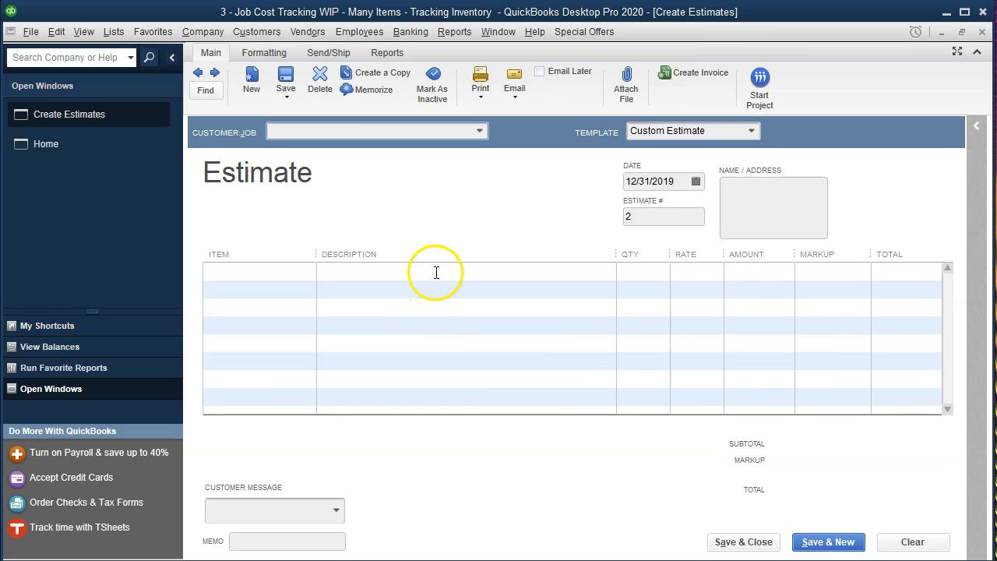
Start an estimate for Smith Customer:15 and check Job 15's direct materials total in Excel
{"action": "type", "text": "Smith Customer:15"}
{"action": "key", "text": "Tab"}
{"action": "key", "text": "Tab"}
{"action": "key", "text": "Tab"}
{"action": "key", "text": "Tab"}
{"action": "key", "text": "Tab"}
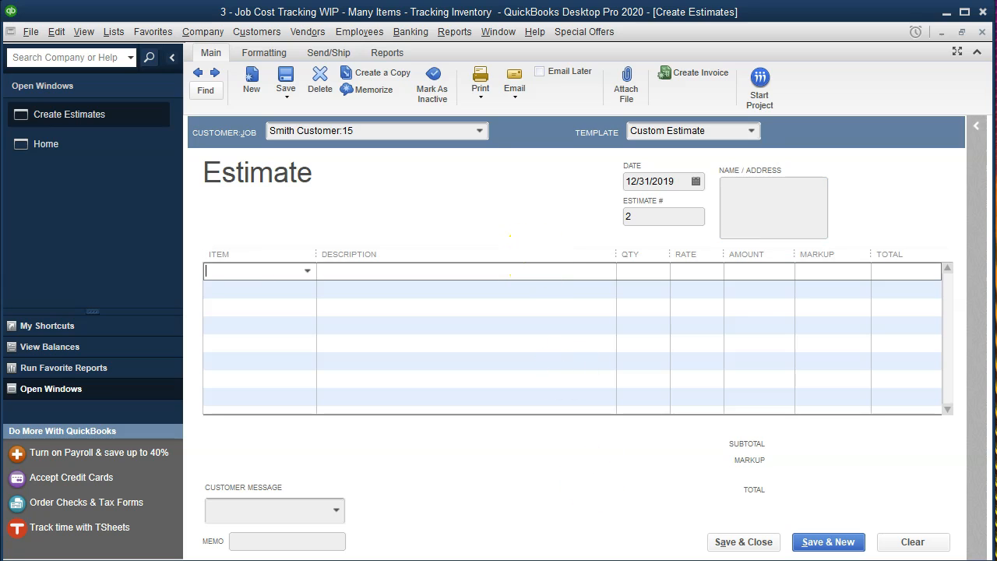
{"action": "key", "text": "alt+Tab"}
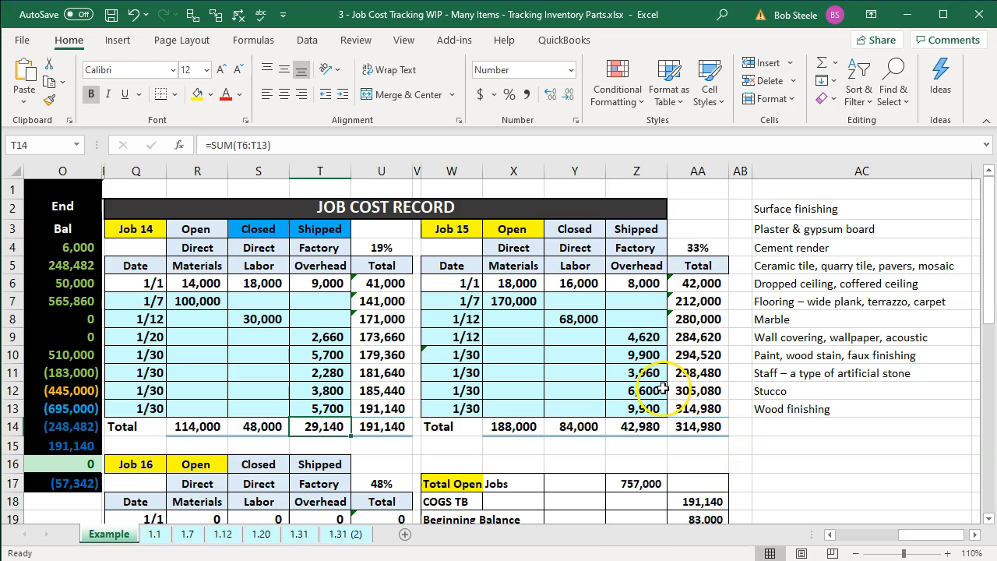
{"action": "left_click", "coordinate": [530, 428]}
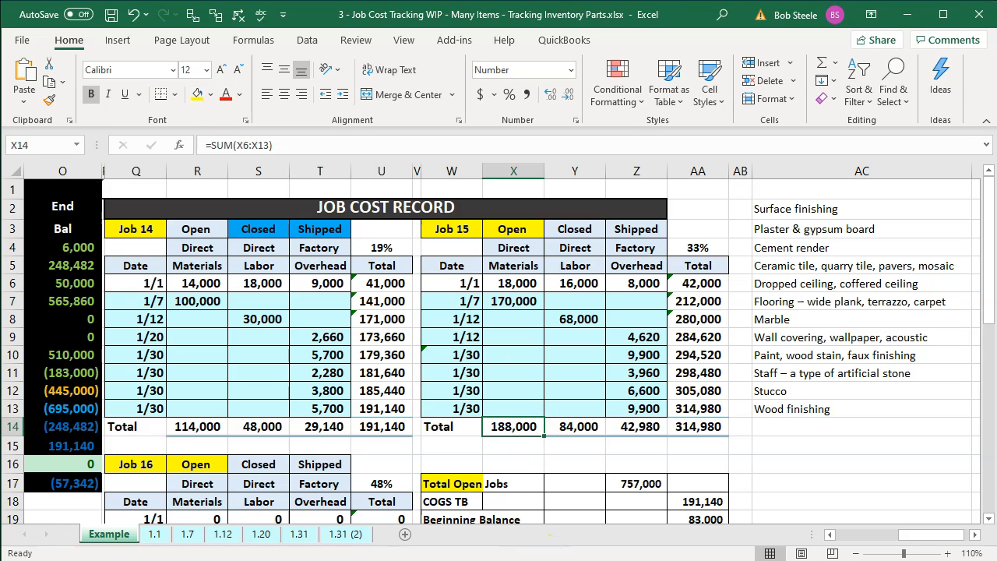
{"action": "key", "text": "alt+Tab"}
{"action": "left_click", "coordinate": [309, 271]}
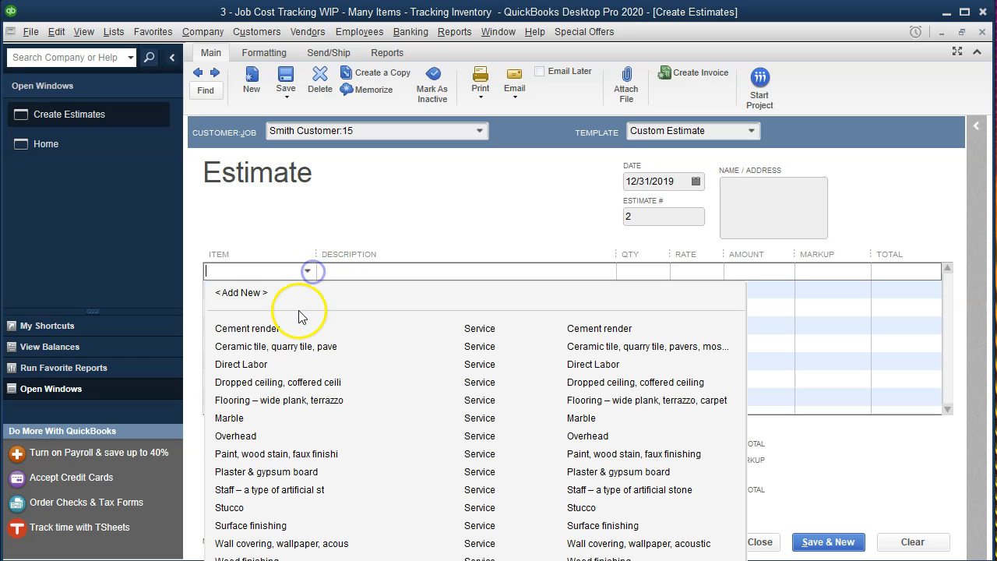
Add Cement render at 30,000 and Ceramic tile at 15,000 to Job 15's estimate
{"action": "left_click", "coordinate": [273, 330]}
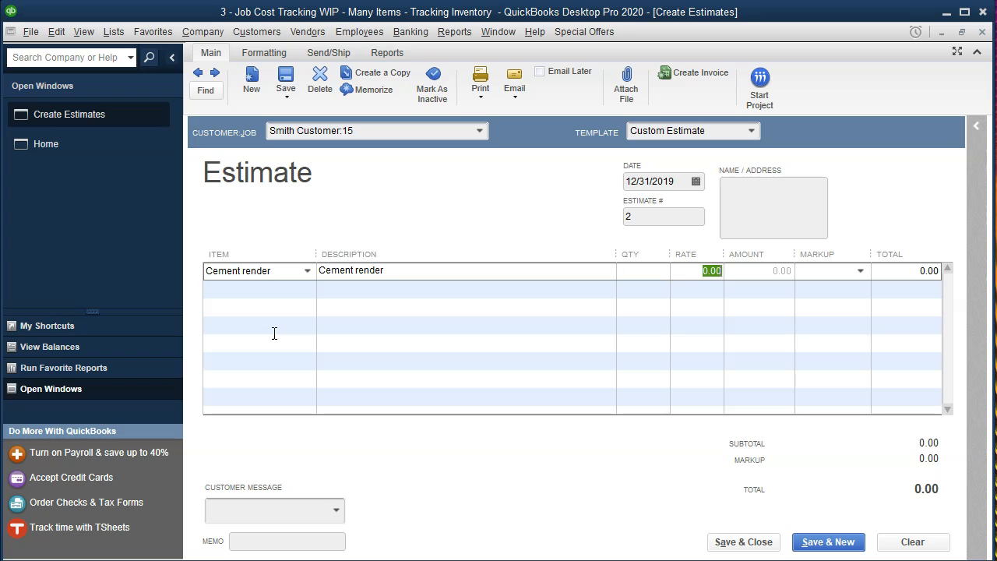
{"action": "type", "text": "30"}
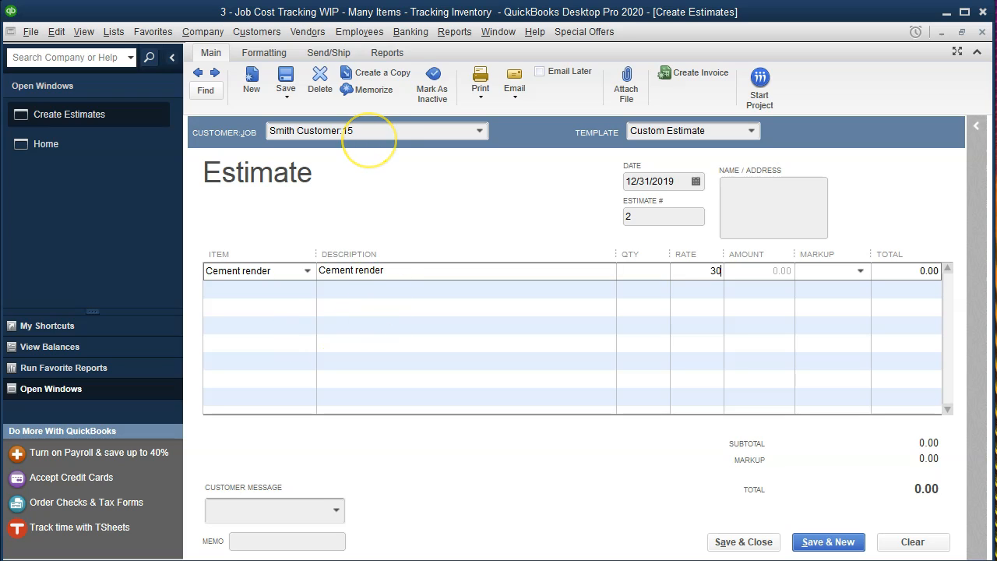
{"action": "type", "text": ",000"}
{"action": "key", "text": "Tab"}
{"action": "key", "text": "Tab"}
{"action": "key", "text": "Tab"}
{"action": "key", "text": "Tab"}
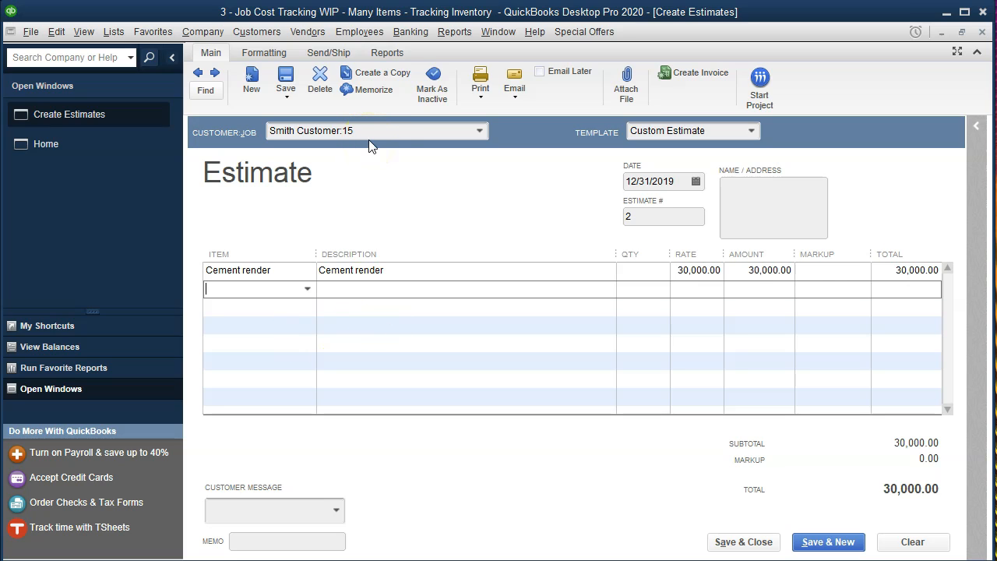
{"action": "left_click", "coordinate": [307, 288]}
{"action": "left_click", "coordinate": [267, 367]}
{"action": "key", "text": "Tab"}
{"action": "key", "text": "Tab"}
{"action": "type", "text": "15,000"}
{"action": "key", "text": "Tab"}
{"action": "key", "text": "Tab"}
{"action": "key", "text": "Tab"}
{"action": "key", "text": "Tab"}
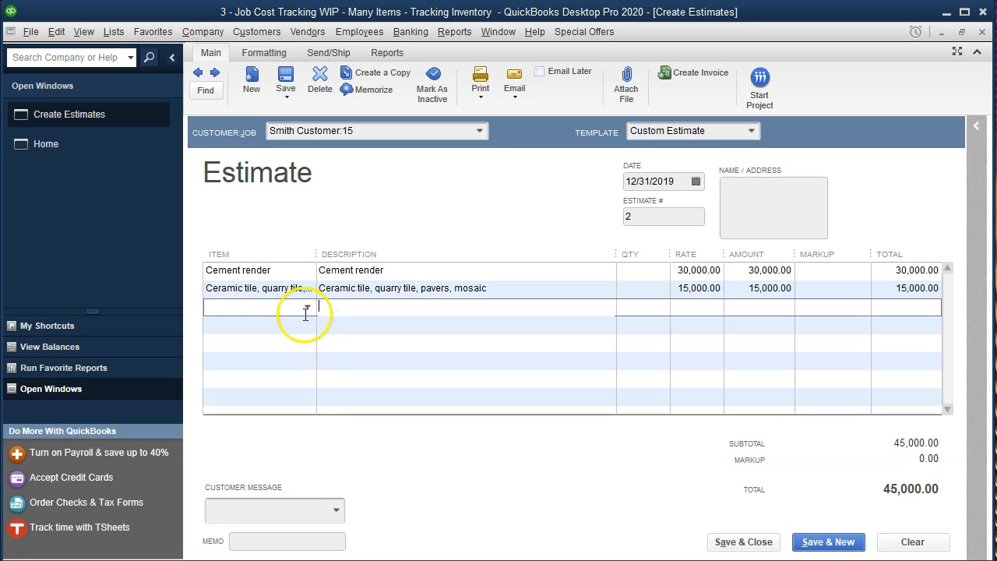
Add a Dropped ceiling, coffered ceiling line at 25,000, replacing the mistaken Direct Labor pick
{"action": "left_click", "coordinate": [308, 309]}
{"action": "left_click", "coordinate": [255, 400]}
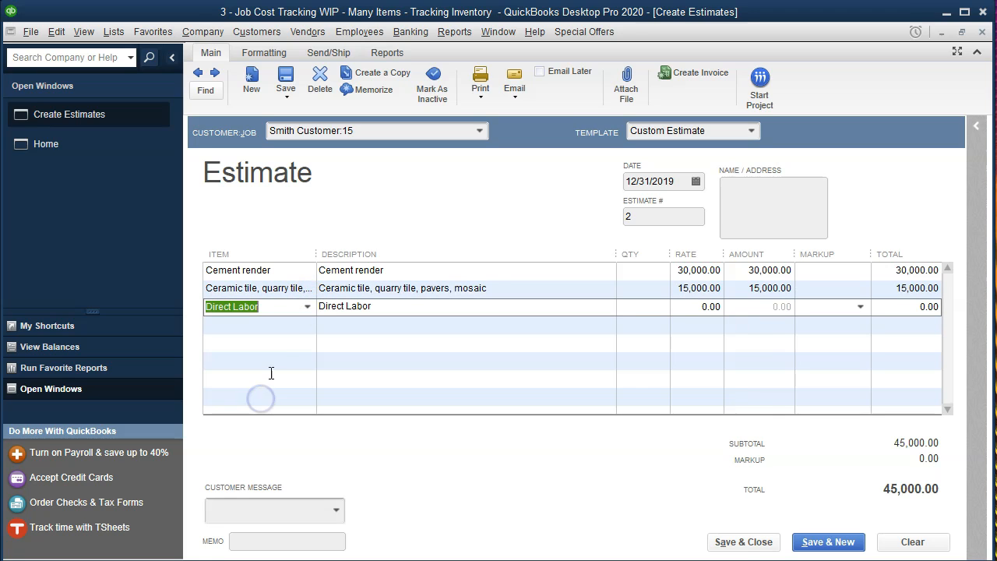
{"action": "left_click", "coordinate": [308, 307]}
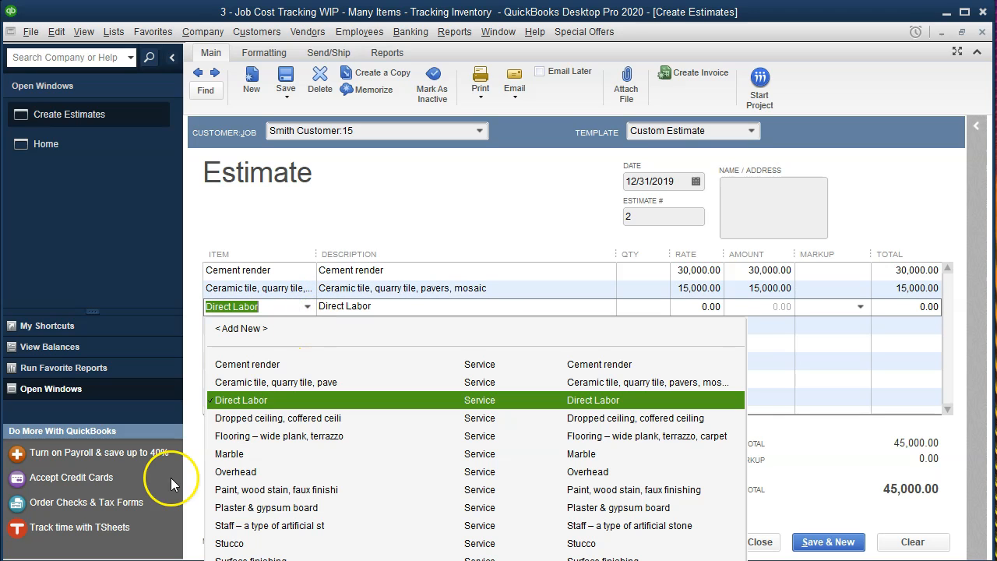
{"action": "key", "text": "Down"}
{"action": "left_click", "coordinate": [246, 419]}
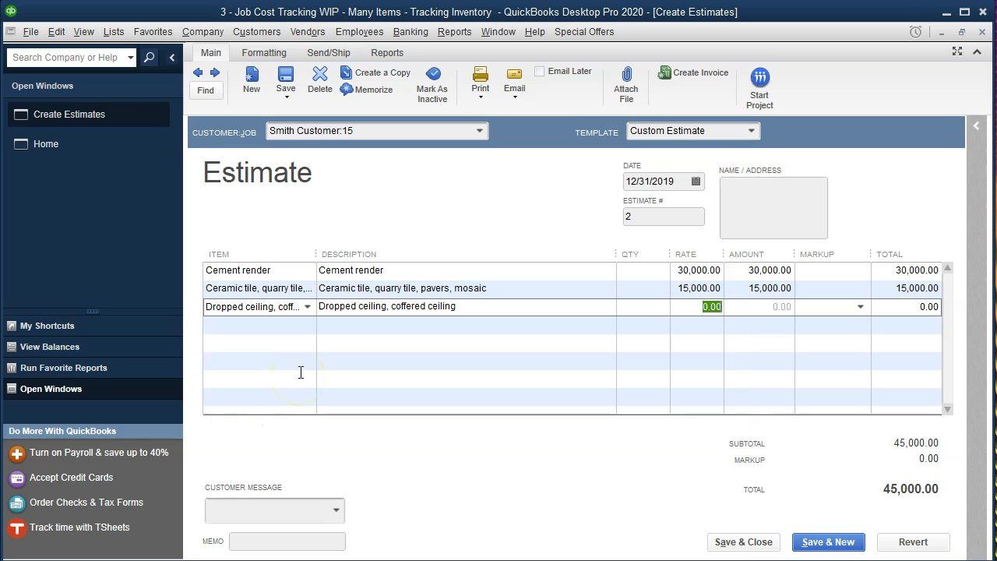
{"action": "key", "text": "Tab"}
{"action": "key", "text": "Tab"}
{"action": "key", "text": "Tab"}
{"action": "key", "text": "Tab"}
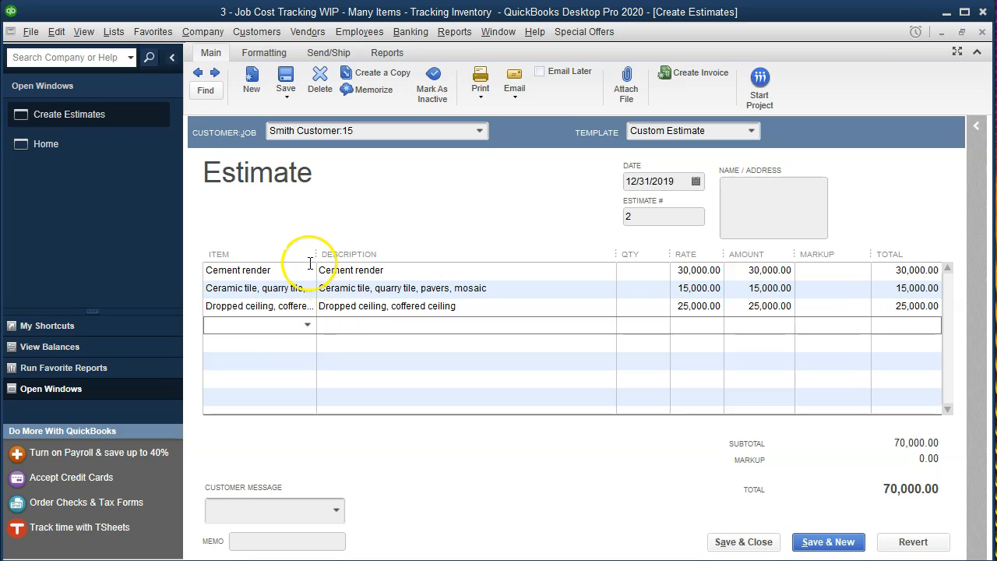
Widen the Item column and add a Flooring line at 10,000
{"action": "left_click_drag", "start_coordinate": [317, 251], "coordinate": [372, 254]}
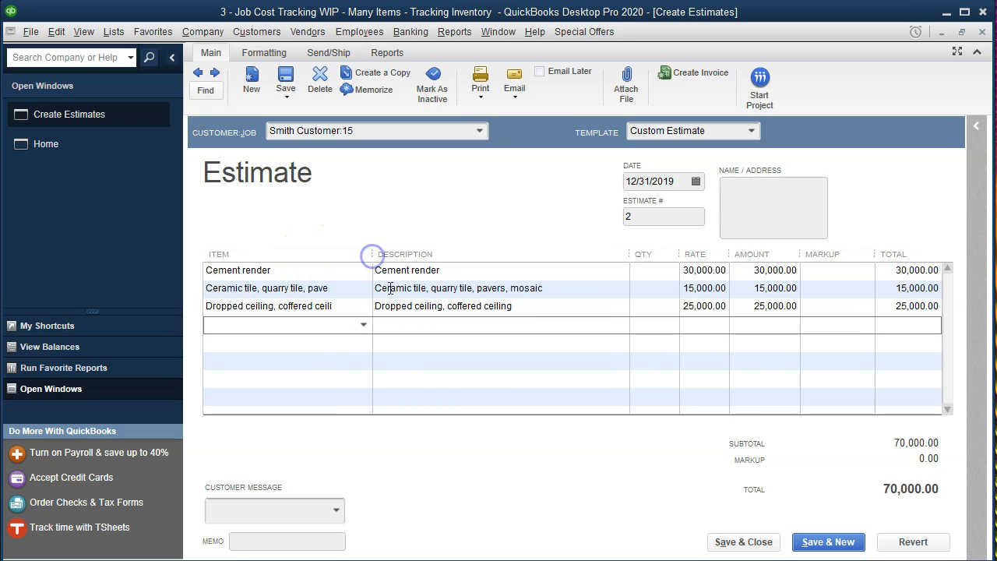
{"action": "left_click", "coordinate": [363, 324]}
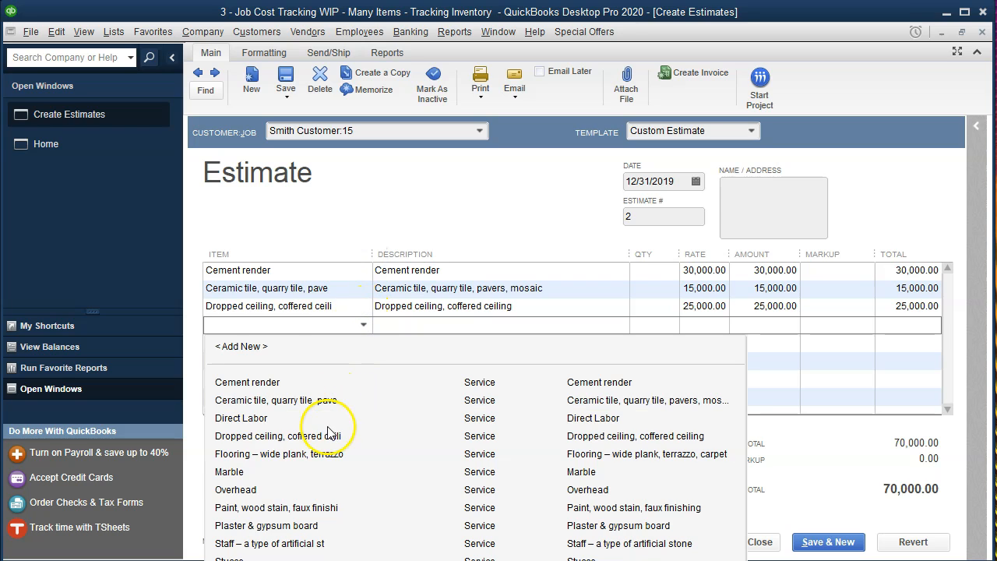
{"action": "left_click", "coordinate": [257, 454]}
{"action": "key", "text": "Tab"}
{"action": "key", "text": "Tab"}
{"action": "left_click", "coordinate": [259, 427]}
{"action": "type", "text": "10"}
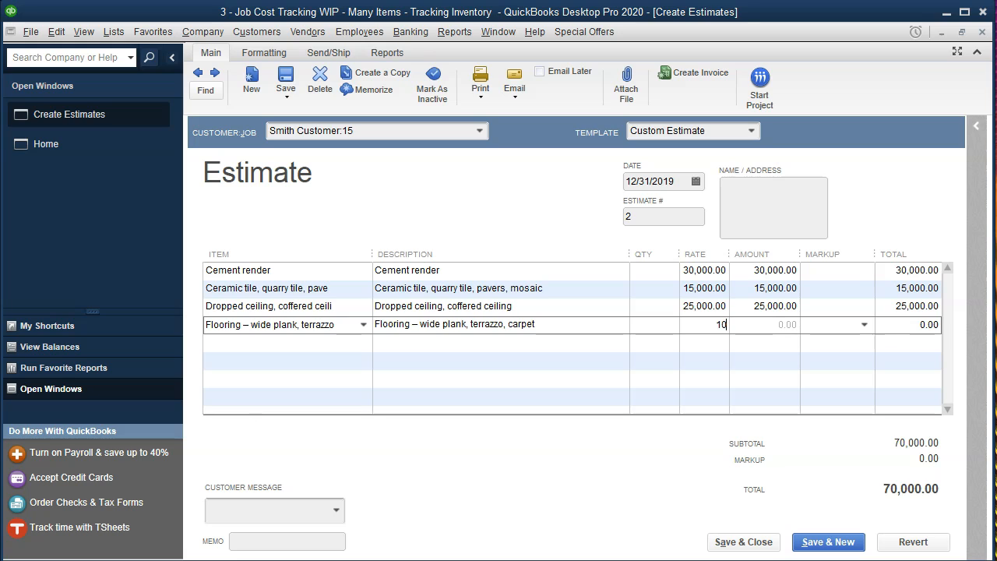
{"action": "key", "text": "Tab"}
{"action": "key", "text": "Tab"}
{"action": "key", "text": "Tab"}
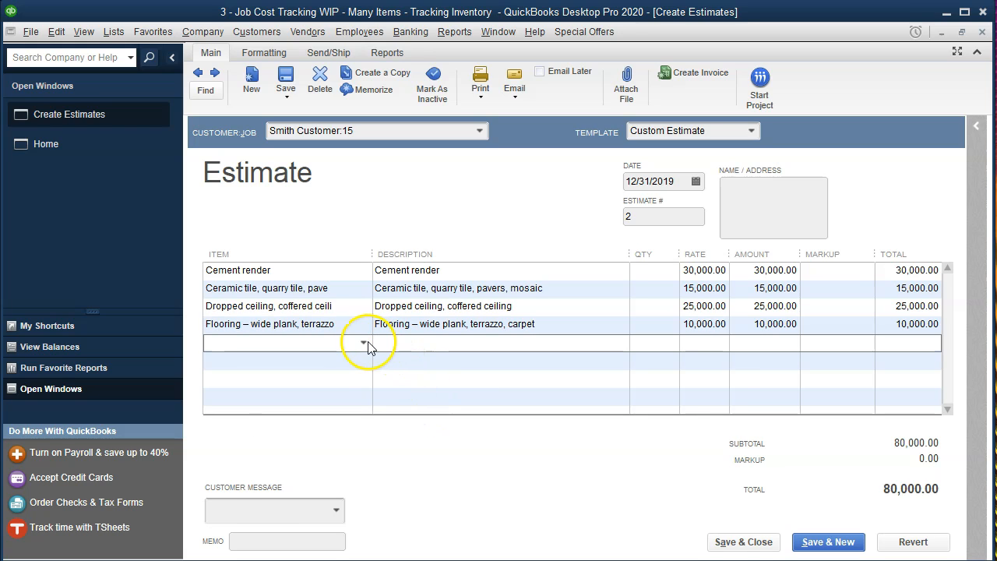
{"action": "left_click", "coordinate": [366, 342]}
Add Marble at 11,000 and Paint, wood stain, faux finishing at 9,000
{"action": "left_click", "coordinate": [230, 491]}
{"action": "key", "text": "Tab"}
{"action": "key", "text": "Tab"}
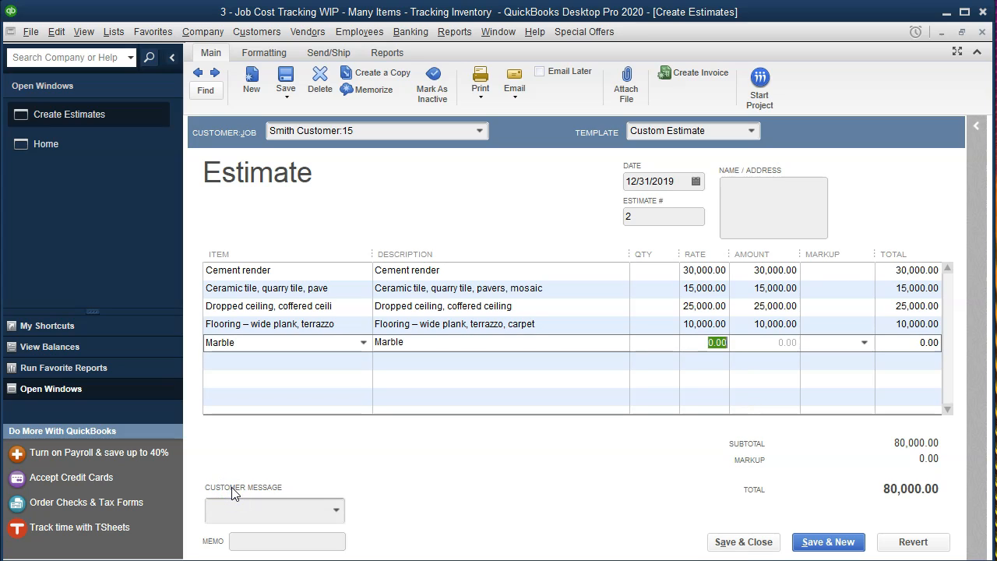
{"action": "type", "text": "11000"}
{"action": "key", "text": "Tab"}
{"action": "key", "text": "Tab"}
{"action": "key", "text": "Tab"}
{"action": "key", "text": "Tab"}
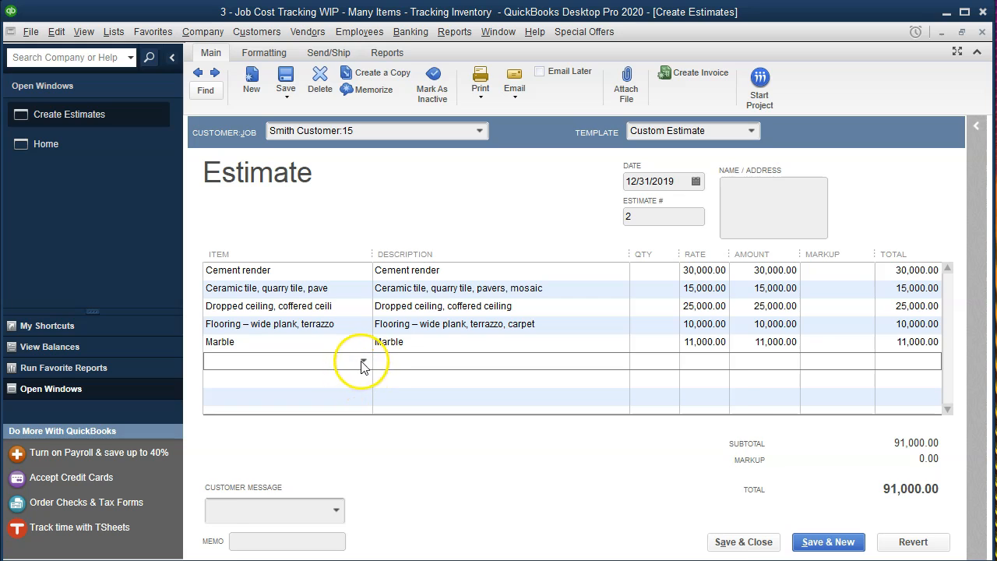
{"action": "left_click", "coordinate": [362, 364]}
{"action": "left_click", "coordinate": [282, 543]}
{"action": "key", "text": "Tab"}
{"action": "key", "text": "Tab"}
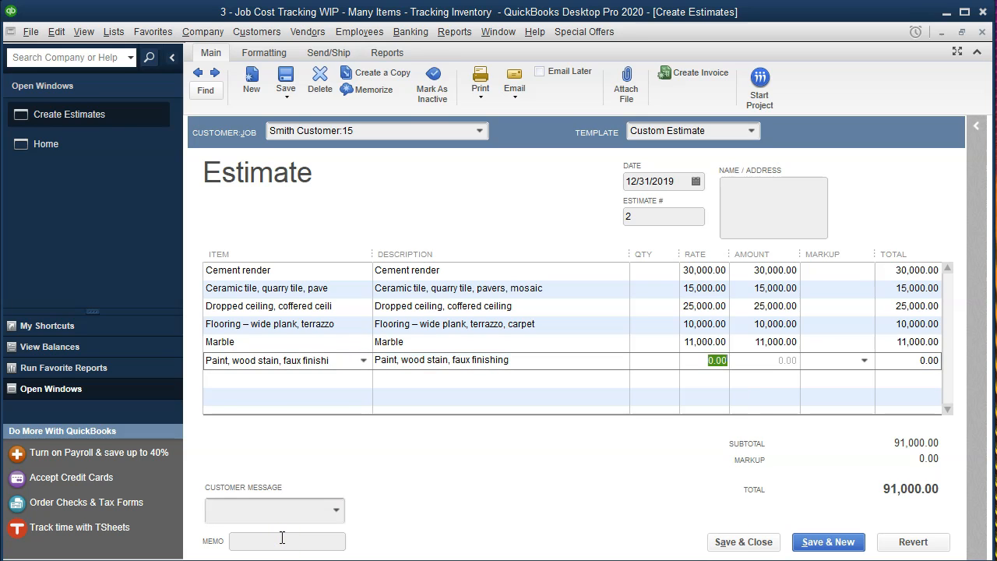
{"action": "type", "text": "9,000"}
{"action": "key", "text": "Tab"}
{"action": "key", "text": "Tab"}
{"action": "key", "text": "Tab"}
{"action": "key", "text": "Tab"}
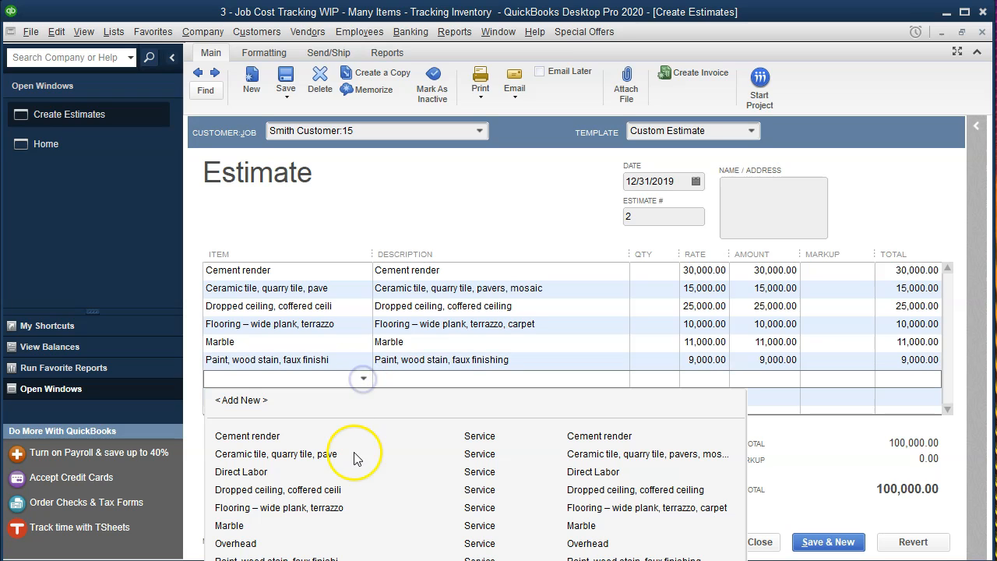
Add Plaster & gypsum board at 16,000 and Staff artificial stone at 19,000
{"action": "left_click", "coordinate": [262, 560]}
{"action": "key", "text": "Tab"}
{"action": "key", "text": "Tab"}
{"action": "key", "text": "Tab"}
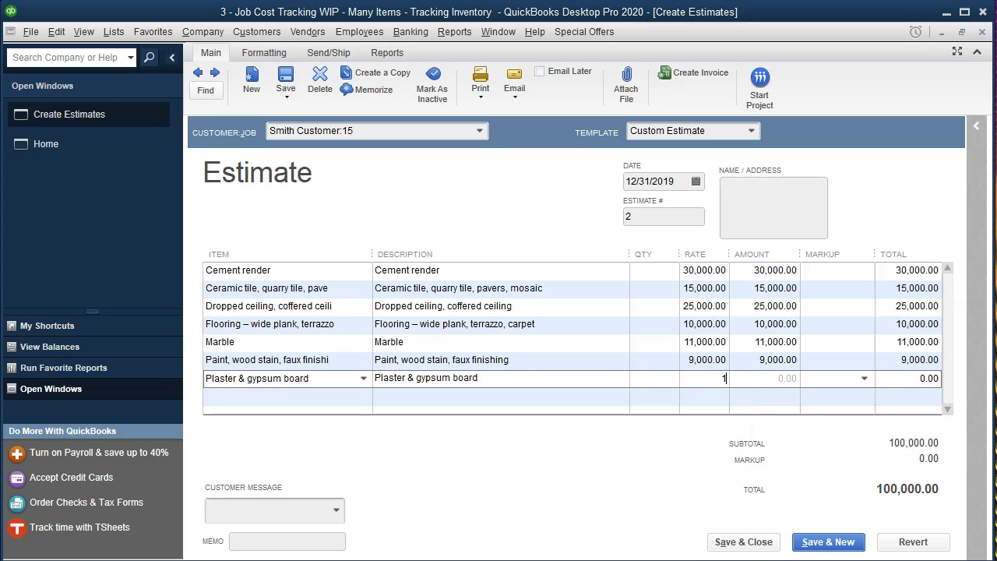
{"action": "type", "text": "16,000"}
{"action": "key", "text": "Tab"}
{"action": "key", "text": "Tab"}
{"action": "key", "text": "Tab"}
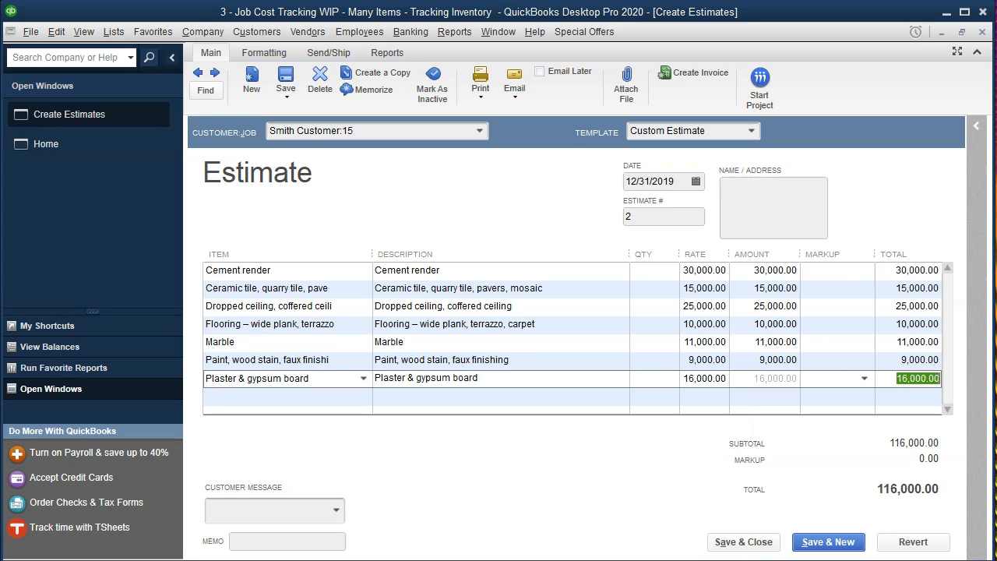
{"action": "left_click", "coordinate": [363, 396]}
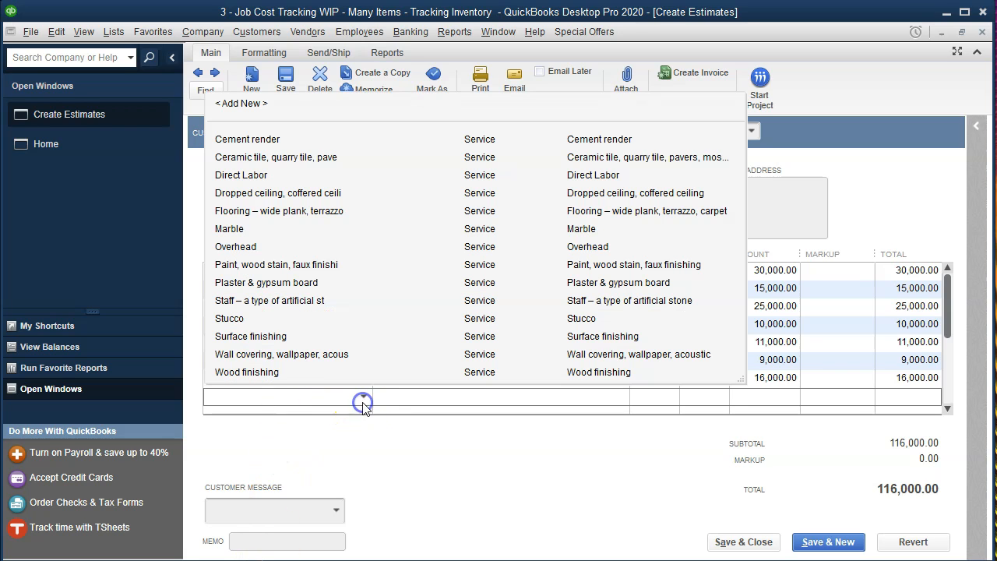
{"action": "left_click", "coordinate": [282, 301]}
{"action": "key", "text": "Tab"}
{"action": "key", "text": "Tab"}
{"action": "key", "text": "Tab"}
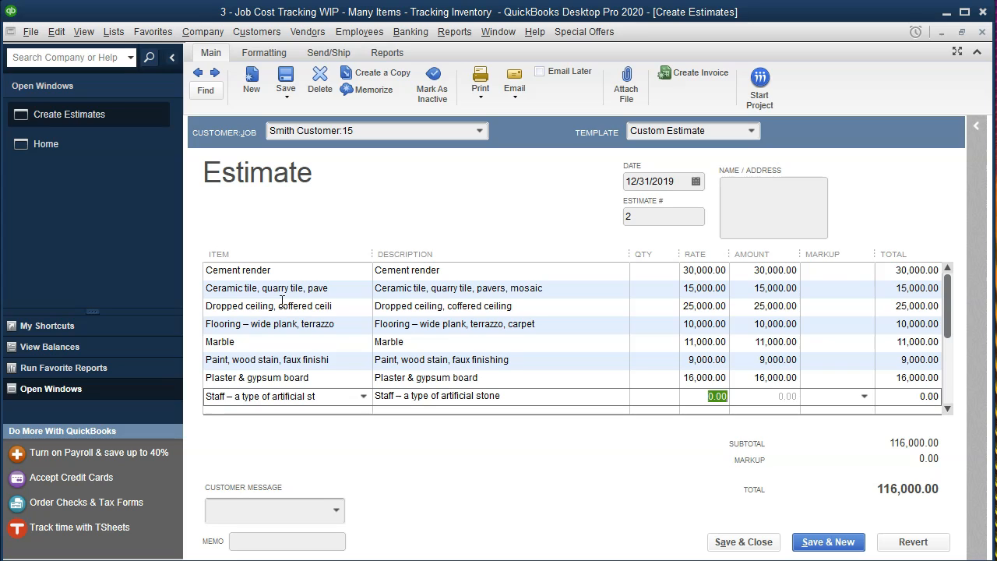
{"action": "type", "text": "19,000"}
{"action": "key", "text": "Tab"}
{"action": "key", "text": "Tab"}
{"action": "key", "text": "Tab"}
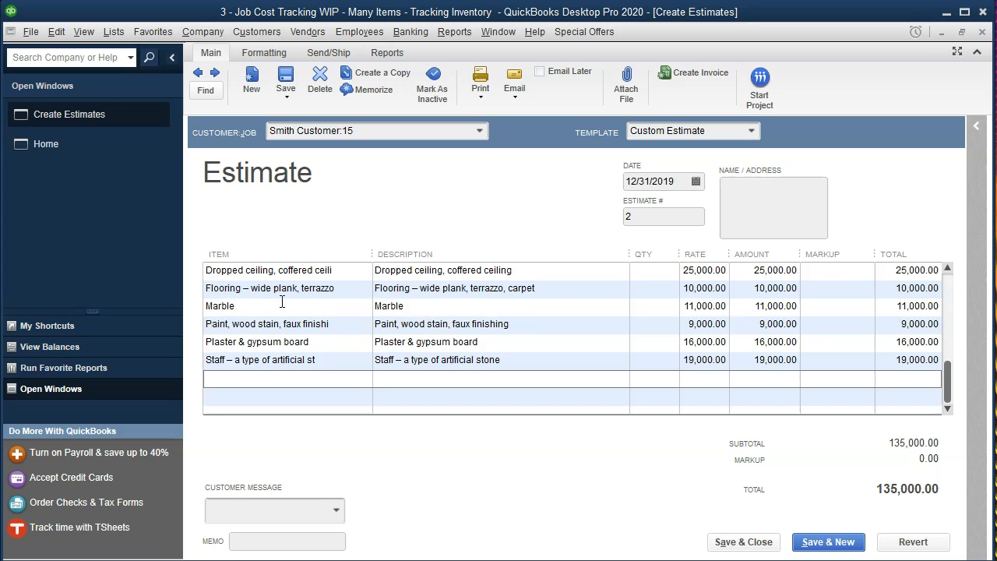
Add Stucco at 13,000 and Wall covering, wallpaper, acoustic at 20,000
{"action": "left_click", "coordinate": [363, 379]}
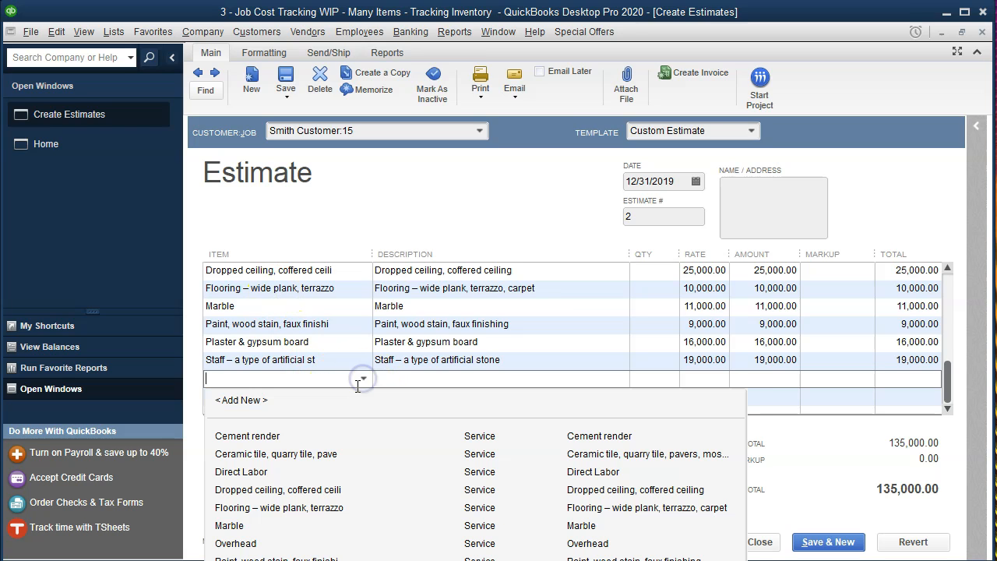
{"action": "left_click", "coordinate": [335, 557]}
{"action": "key", "text": "Tab"}
{"action": "key", "text": "Tab"}
{"action": "key", "text": "Tab"}
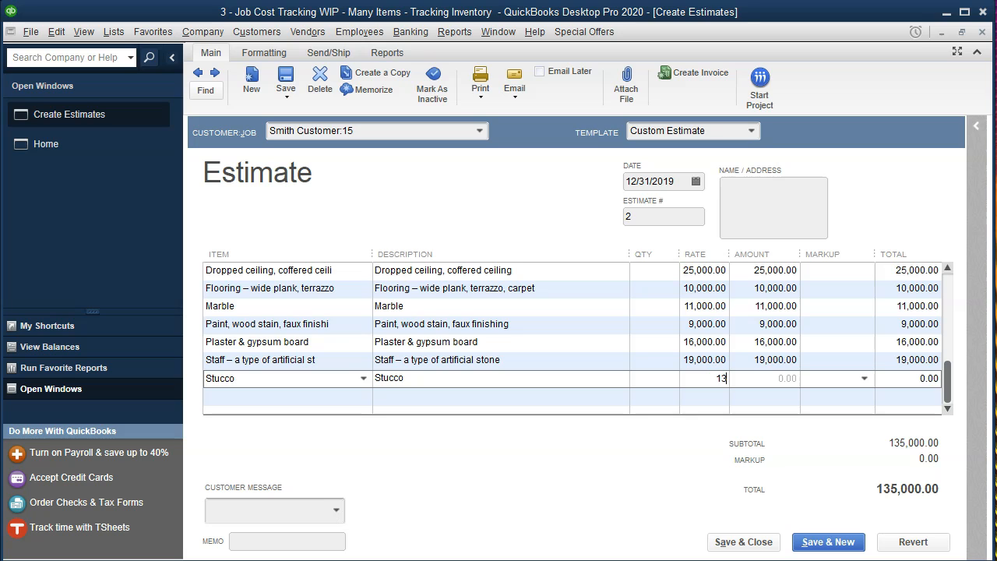
{"action": "type", "text": "13000"}
{"action": "key", "text": "Tab"}
{"action": "key", "text": "Tab"}
{"action": "key", "text": "Tab"}
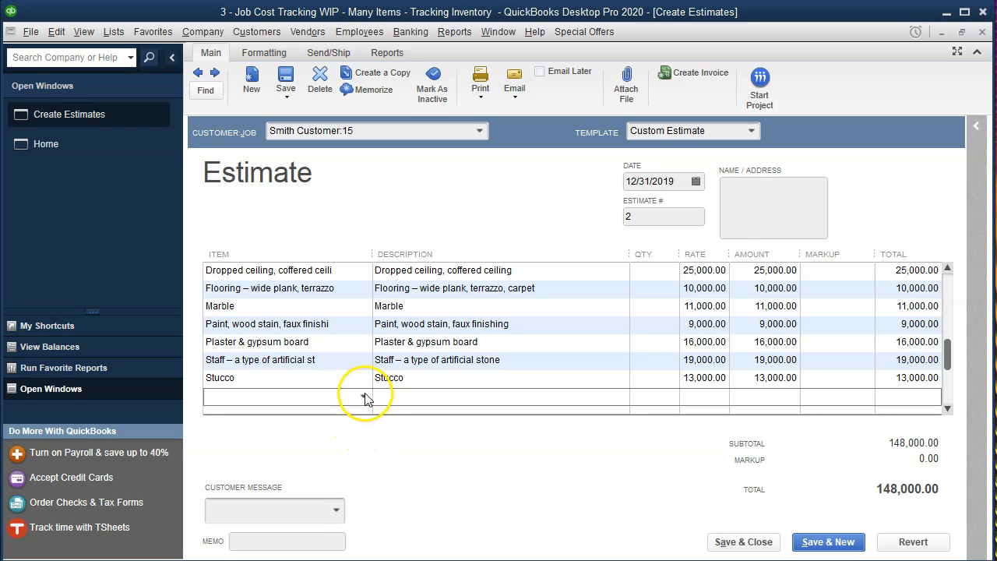
{"action": "left_click", "coordinate": [364, 396]}
{"action": "left_click", "coordinate": [296, 355]}
{"action": "key", "text": "Tab"}
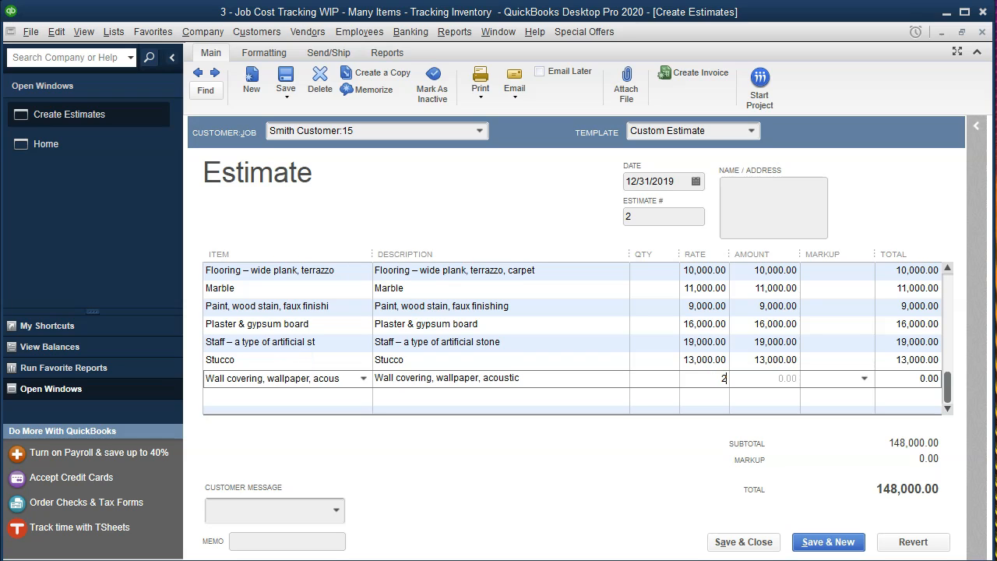
{"action": "key", "text": "Tab"}
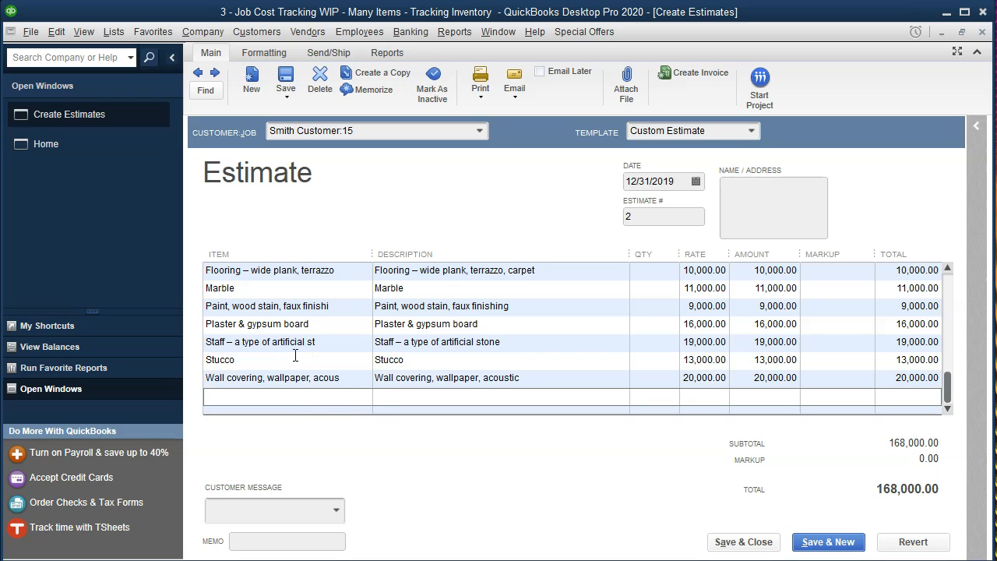
Add Wood finishing at 30,000, bringing the estimate to 198,000.00, then switch to Excel
{"action": "left_click", "coordinate": [363, 396]}
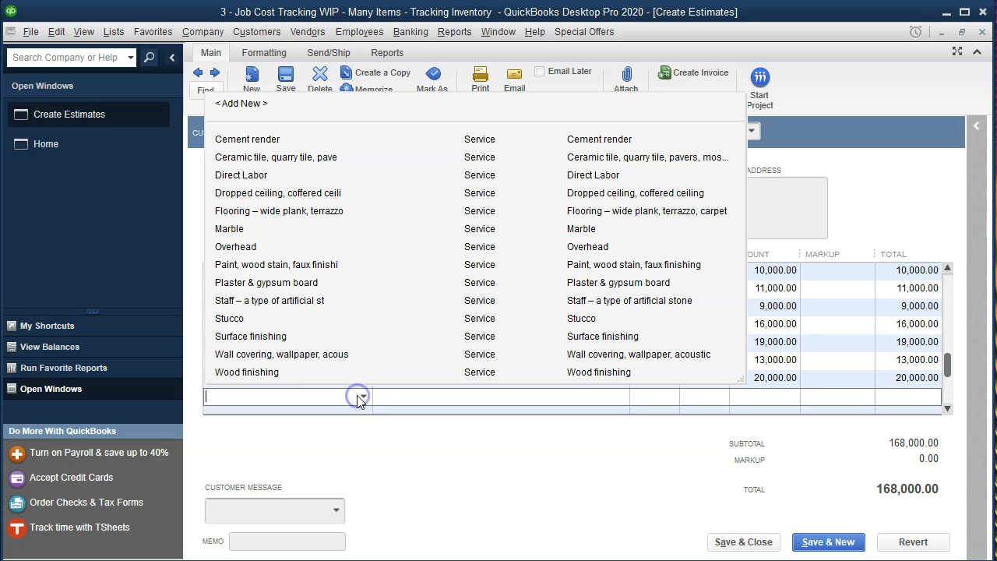
{"action": "left_click", "coordinate": [289, 372]}
{"action": "key", "text": "Tab"}
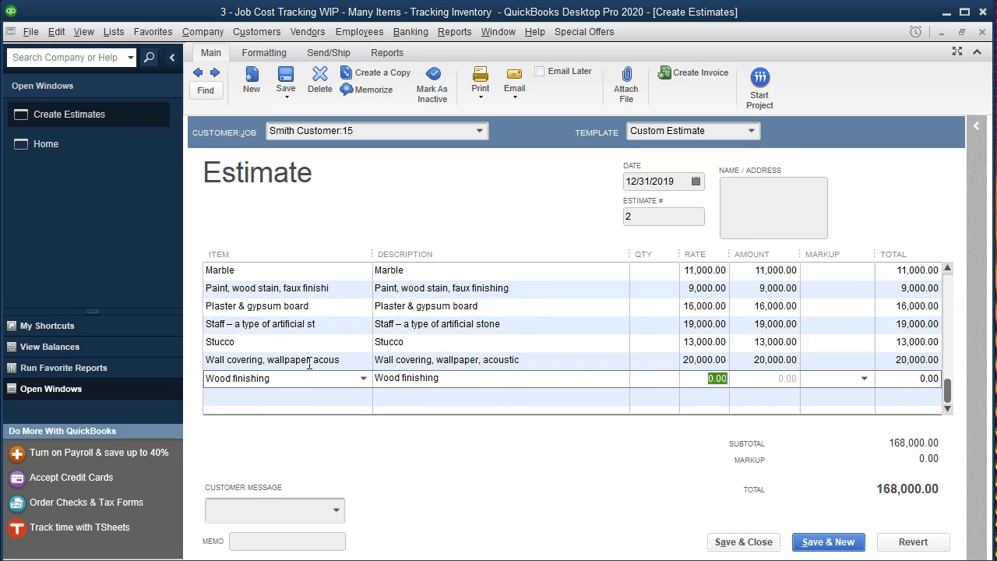
{"action": "type", "text": "30,000"}
{"action": "key", "text": "Tab"}
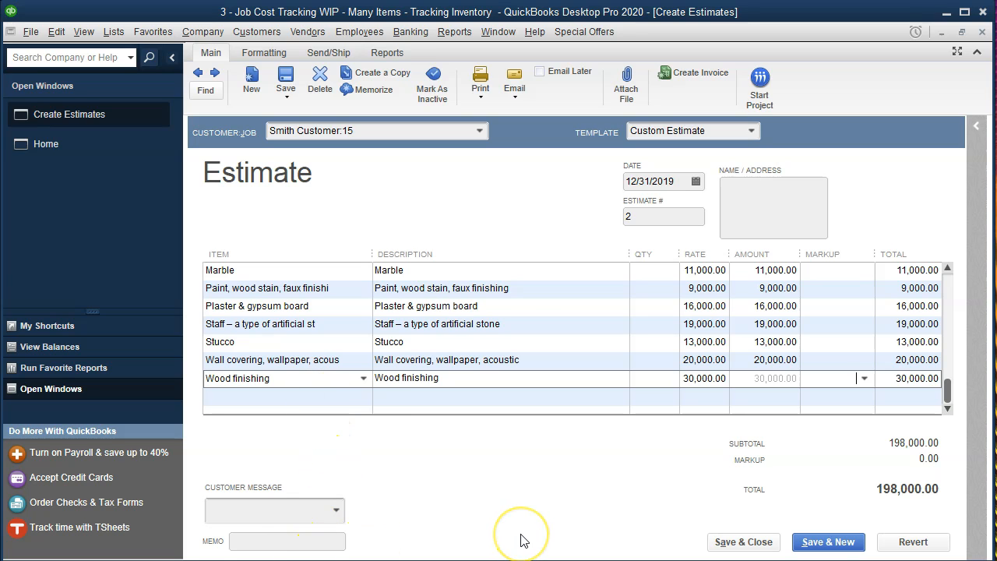
{"action": "key", "text": "alt+Tab"}
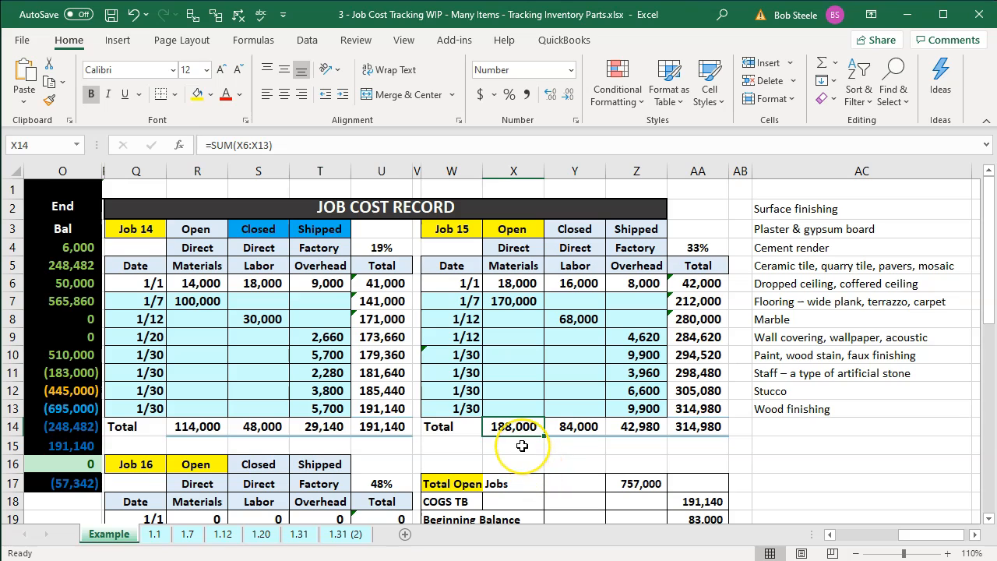
{"action": "left_click", "coordinate": [574, 426]}
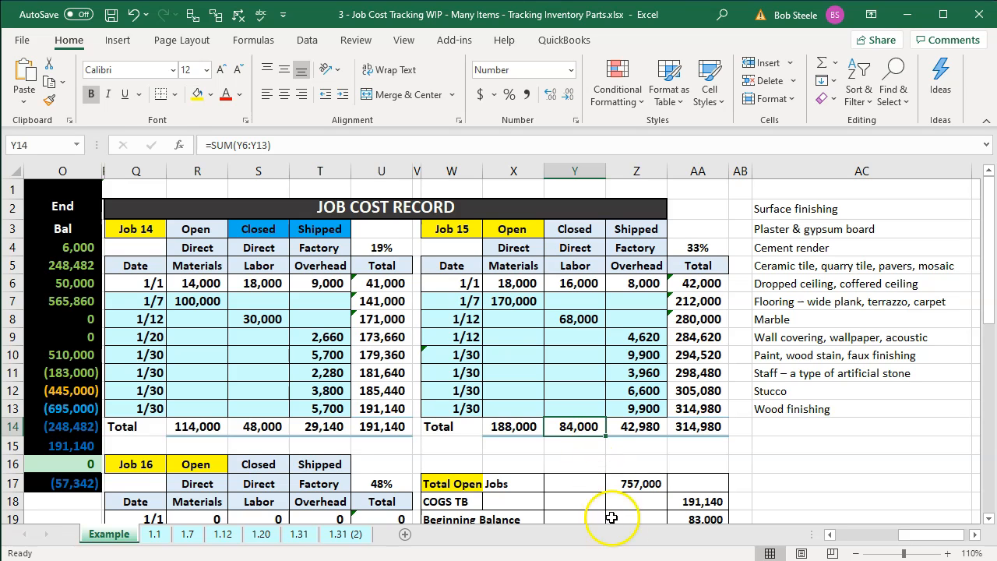
{"action": "key", "text": "alt+Tab"}
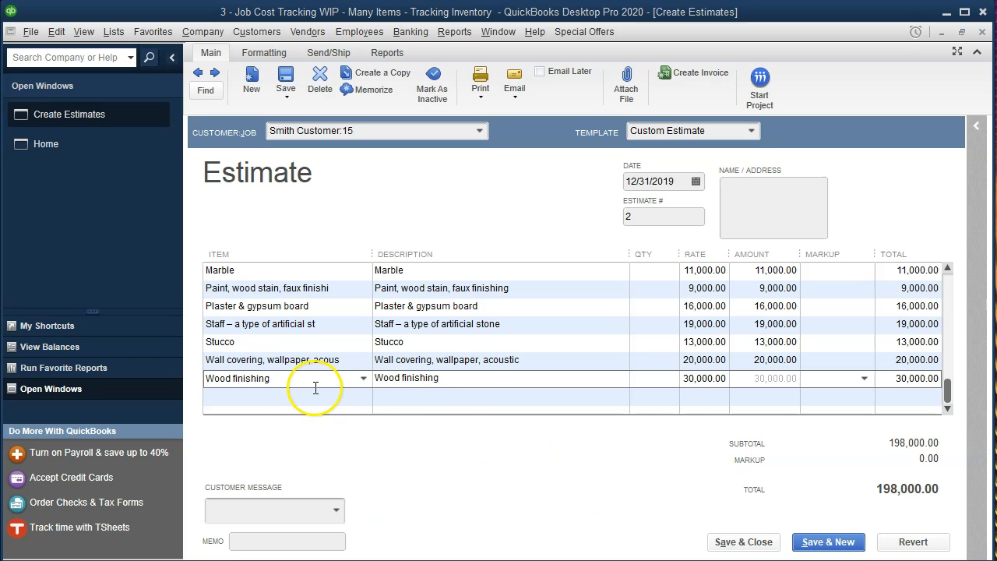
Add a Direct Labor line at 85,000 below Wood finishing, raising Job 15's total to 283,000.00
{"action": "left_click", "coordinate": [272, 399]}
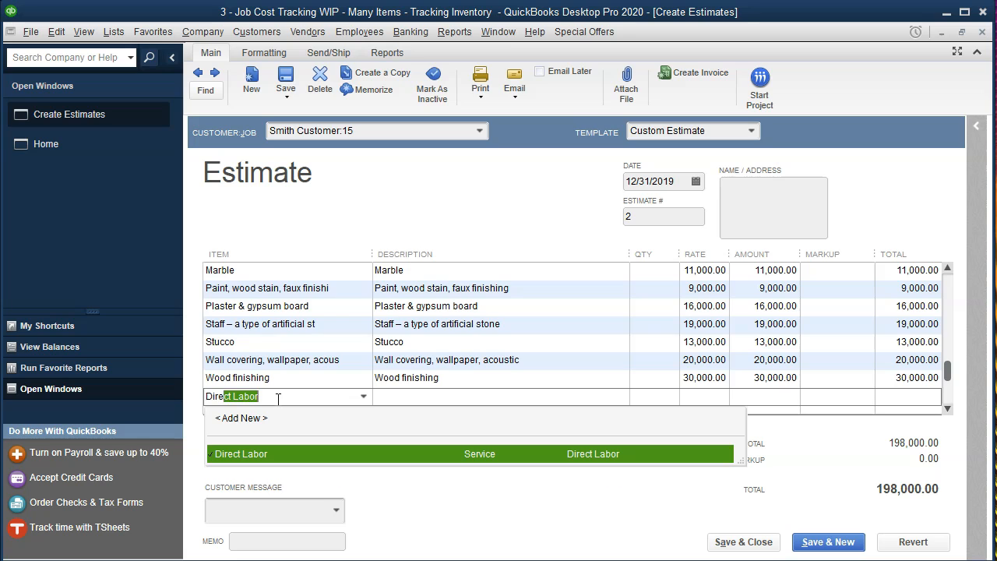
{"action": "key", "text": "Tab"}
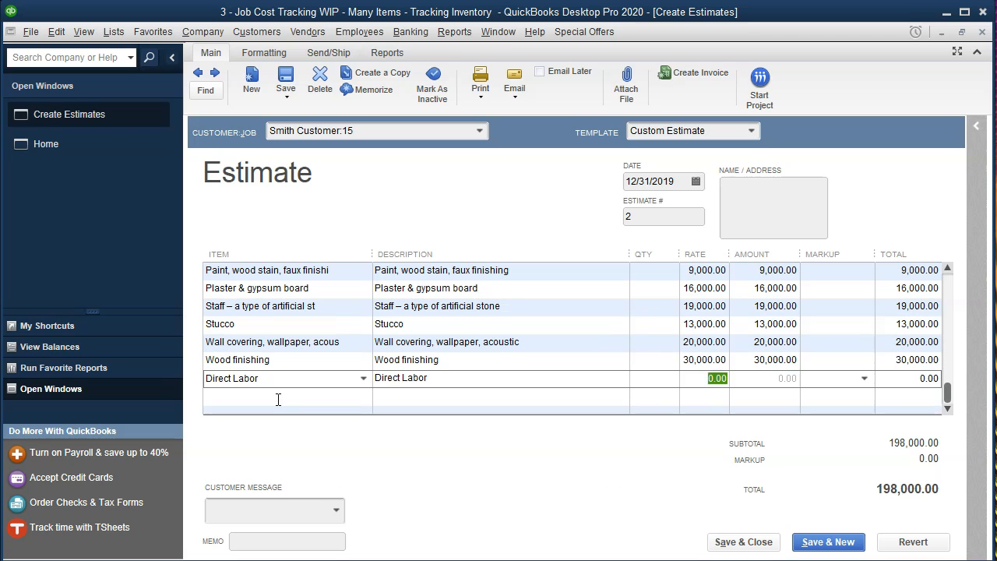
{"action": "key", "text": "Tab"}
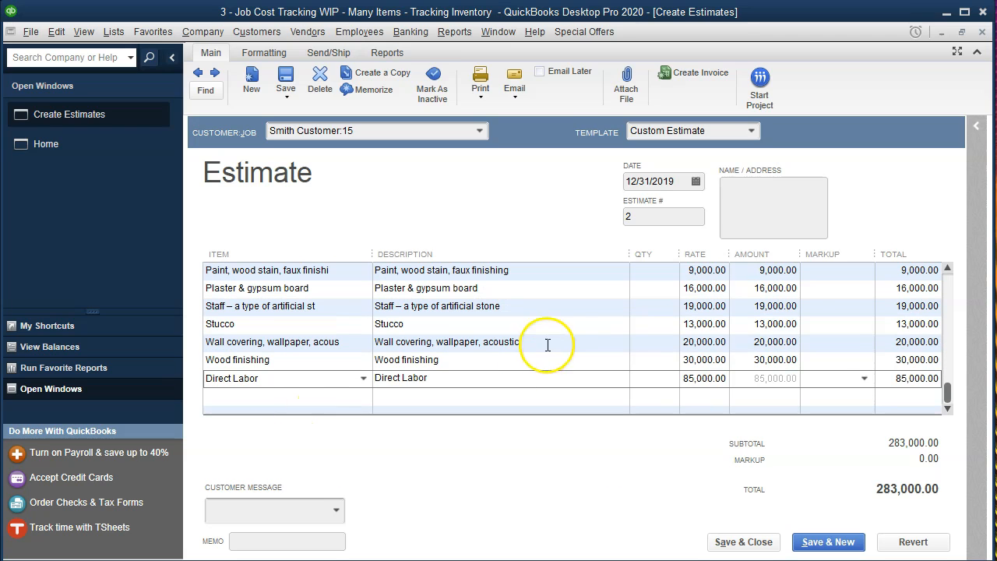
{"action": "scroll", "coordinate": [814, 312], "scroll_direction": "up", "scroll_amount": 3}
{"action": "left_click", "coordinate": [830, 272]}
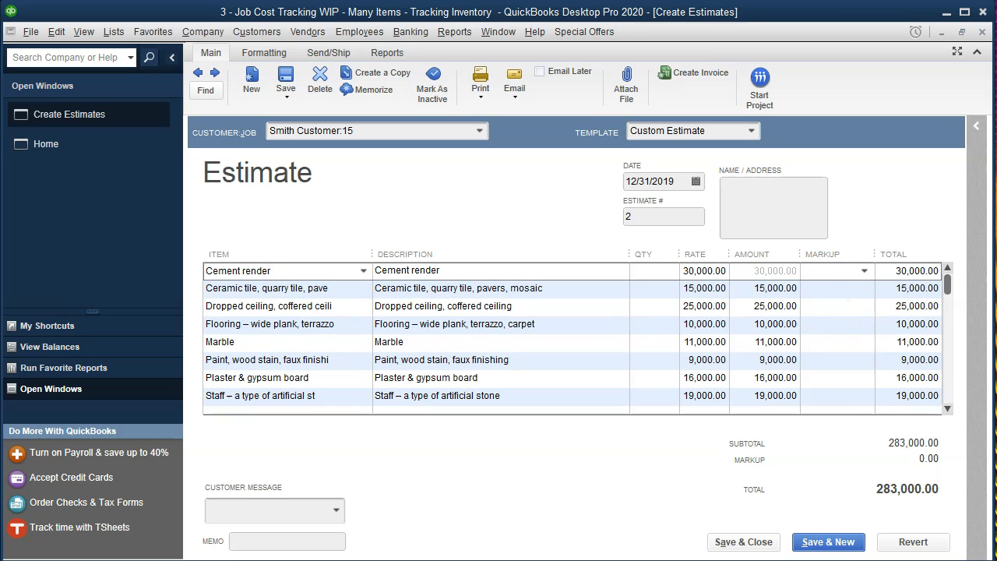
Set 30% markup on Cement render and paste it into Ceramic tile through Staff
{"action": "left_click", "coordinate": [837, 288]}
{"action": "left_click", "coordinate": [871, 270]}
{"action": "key", "text": "ctrl+c"}
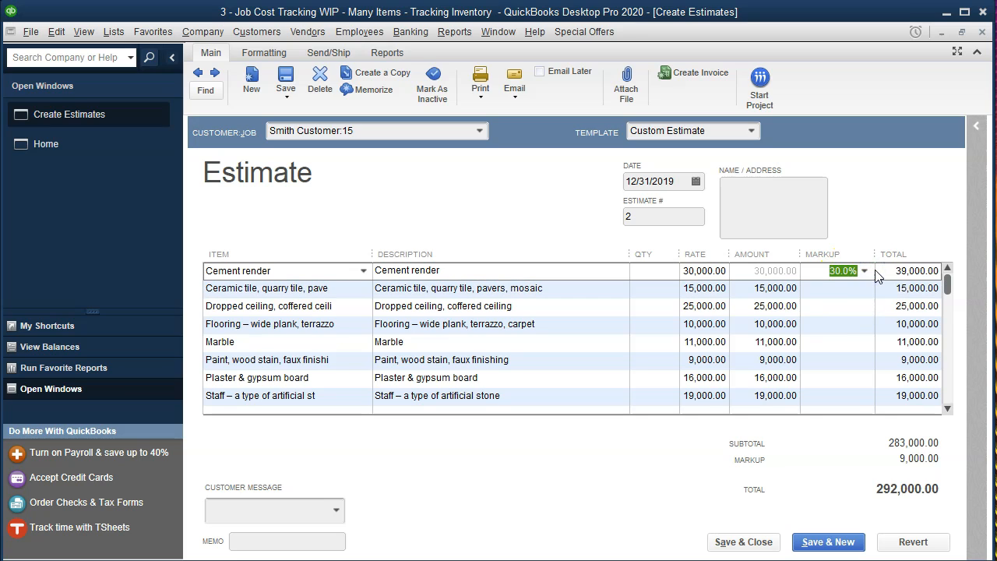
{"action": "left_click", "coordinate": [847, 294]}
{"action": "key", "text": "ctrl+v"}
{"action": "left_click", "coordinate": [847, 307]}
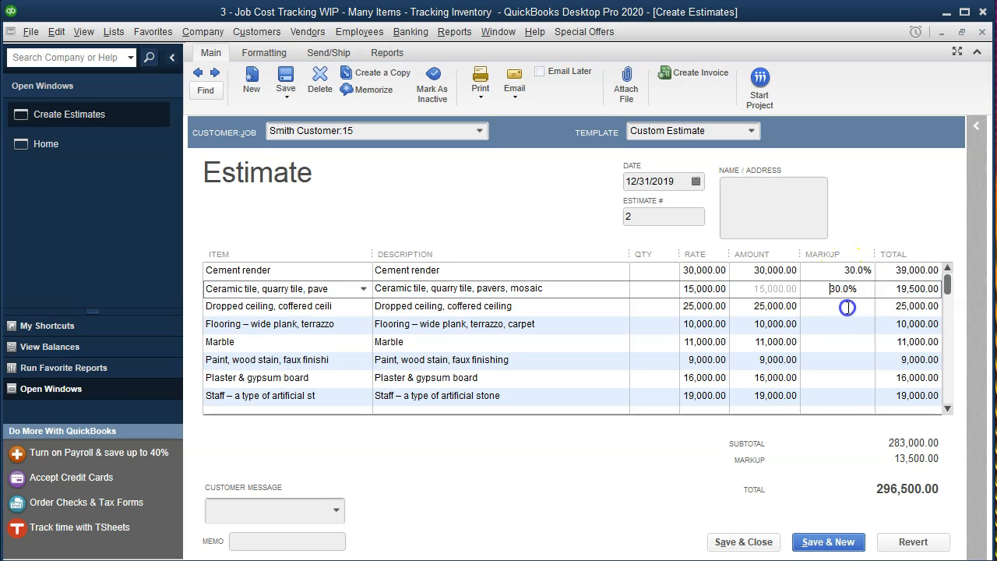
{"action": "key", "text": "ctrl+v"}
{"action": "left_click", "coordinate": [846, 325]}
{"action": "key", "text": "ctrl+v"}
{"action": "left_click", "coordinate": [843, 344]}
{"action": "key", "text": "ctrl+v"}
{"action": "left_click", "coordinate": [837, 362]}
{"action": "key", "text": "ctrl+v"}
{"action": "left_click", "coordinate": [837, 377]}
{"action": "key", "text": "ctrl+v"}
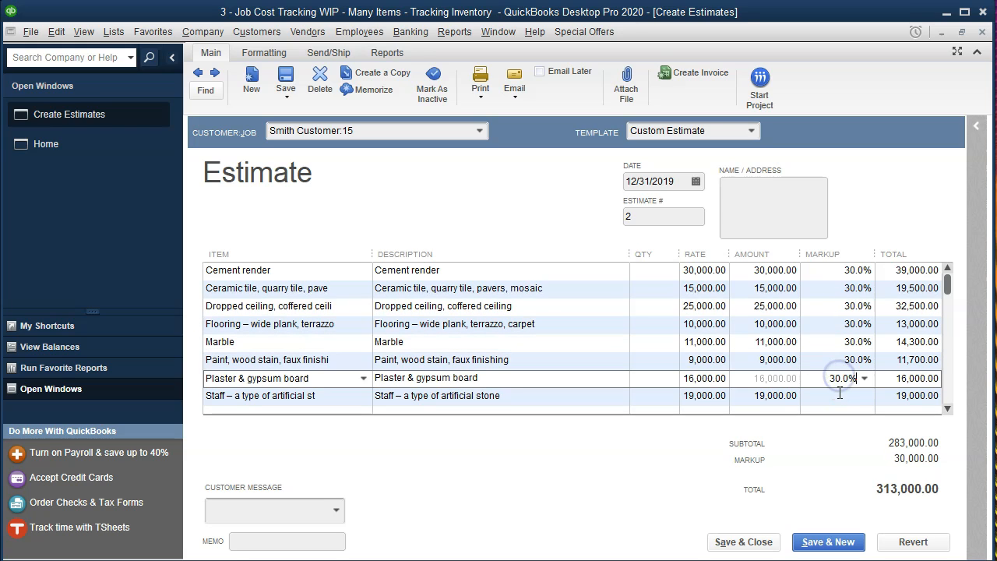
{"action": "left_click", "coordinate": [840, 395]}
{"action": "key", "text": "ctrl+v"}
Paste 30% markup into Stucco, Wall covering, Wood finishing and Direct Labor, totalling 367,900.00, then save
{"action": "scroll", "coordinate": [818, 345], "scroll_direction": "down", "scroll_amount": 3}
{"action": "left_click", "coordinate": [828, 324]}
{"action": "key", "text": "ctrl+v"}
{"action": "left_click", "coordinate": [835, 343]}
{"action": "key", "text": "ctrl+v"}
{"action": "left_click", "coordinate": [834, 359]}
{"action": "key", "text": "ctrl+v"}
{"action": "left_click", "coordinate": [834, 377]}
{"action": "key", "text": "ctrl+v"}
{"action": "left_click", "coordinate": [832, 343]}
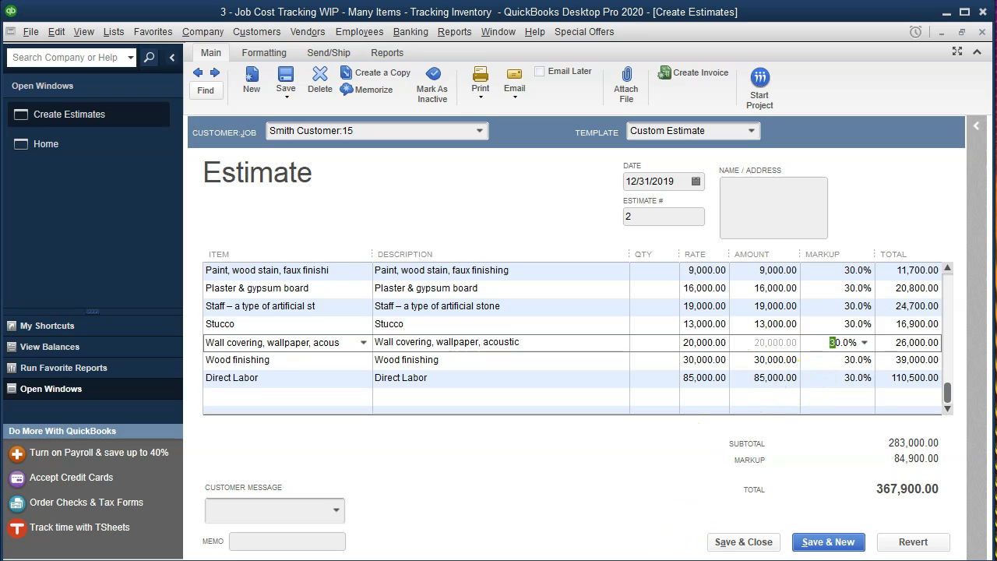
{"action": "left_click", "coordinate": [814, 545]}
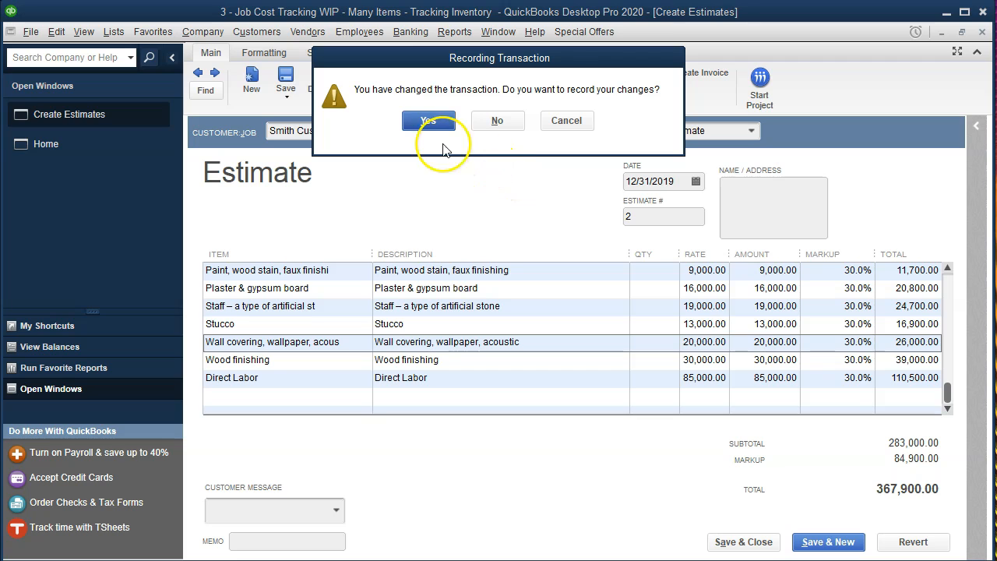
Confirm saving Job 15's estimate and start estimate 3 for Smith Customer:16
{"action": "left_click", "coordinate": [425, 122]}
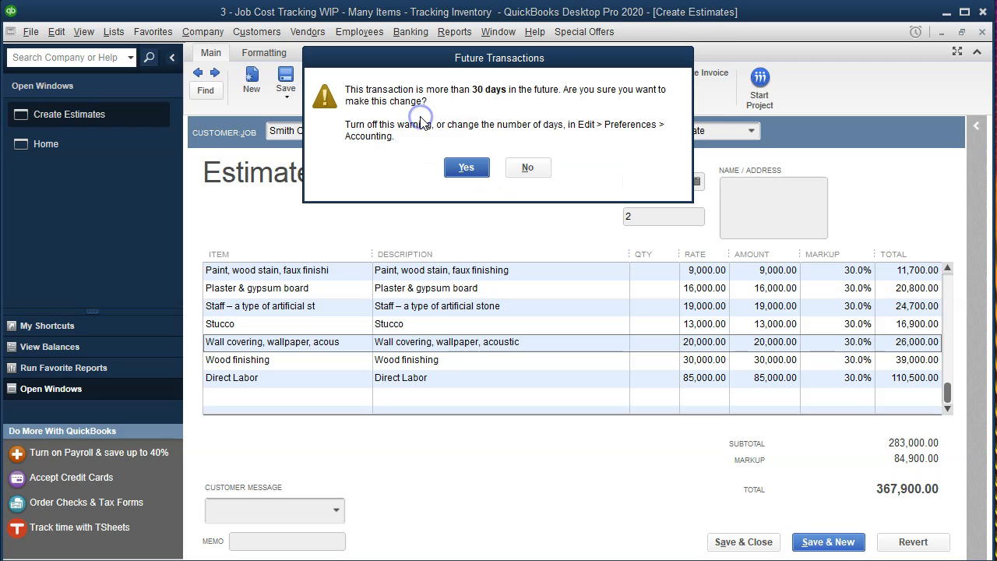
{"action": "left_click", "coordinate": [468, 167]}
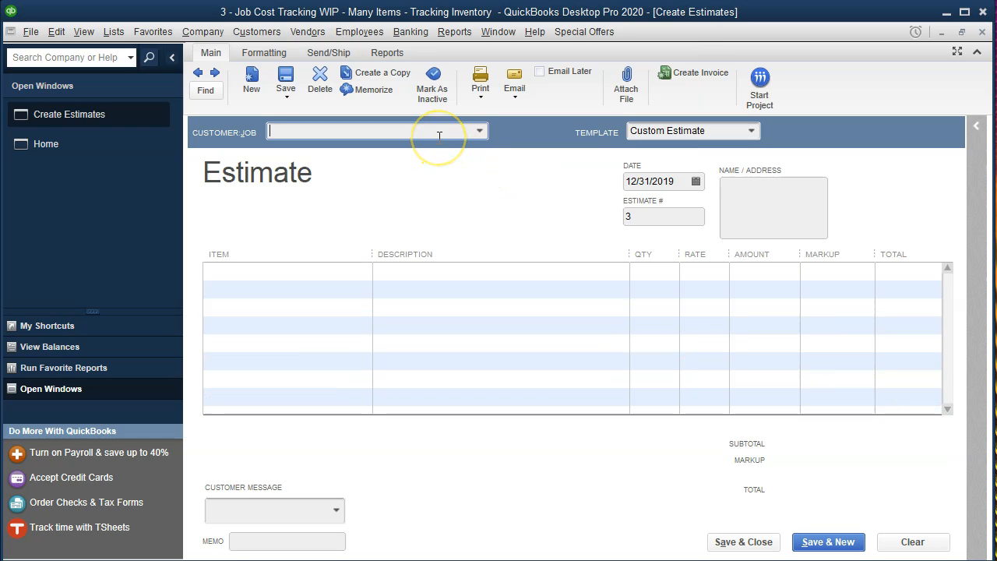
{"action": "type", "text": "Smith Customer:16"}
{"action": "key", "text": "Tab"}
{"action": "key", "text": "Tab"}
{"action": "key", "text": "Tab"}
{"action": "key", "text": "Tab"}
{"action": "key", "text": "Tab"}
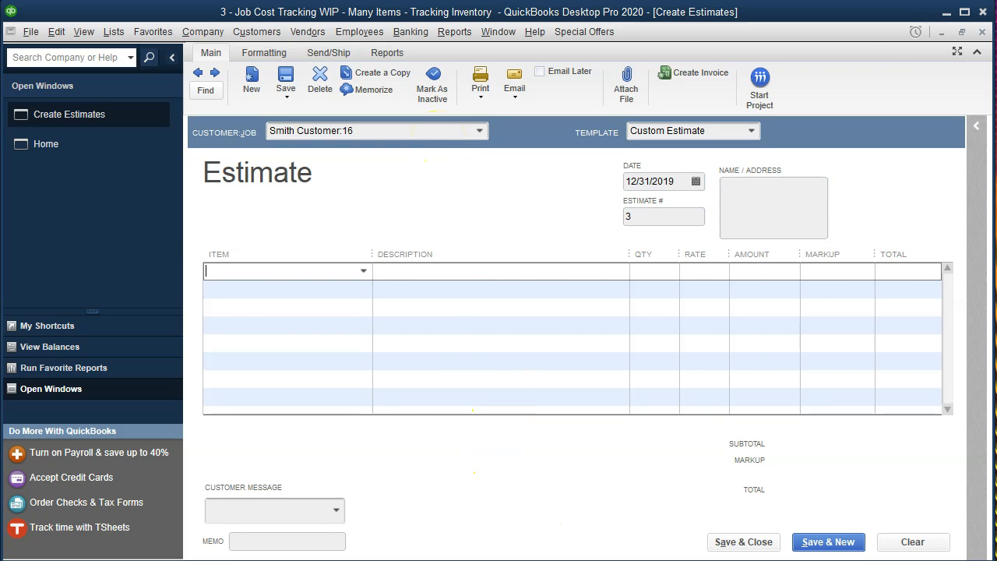
Check Job 16's direct materials total in the Excel job cost workbook, then minimize Excel
{"action": "key", "text": "alt+Tab"}
{"action": "left_click", "coordinate": [335, 450]}
{"action": "scroll", "coordinate": [329, 452], "scroll_direction": "down", "scroll_amount": 4}
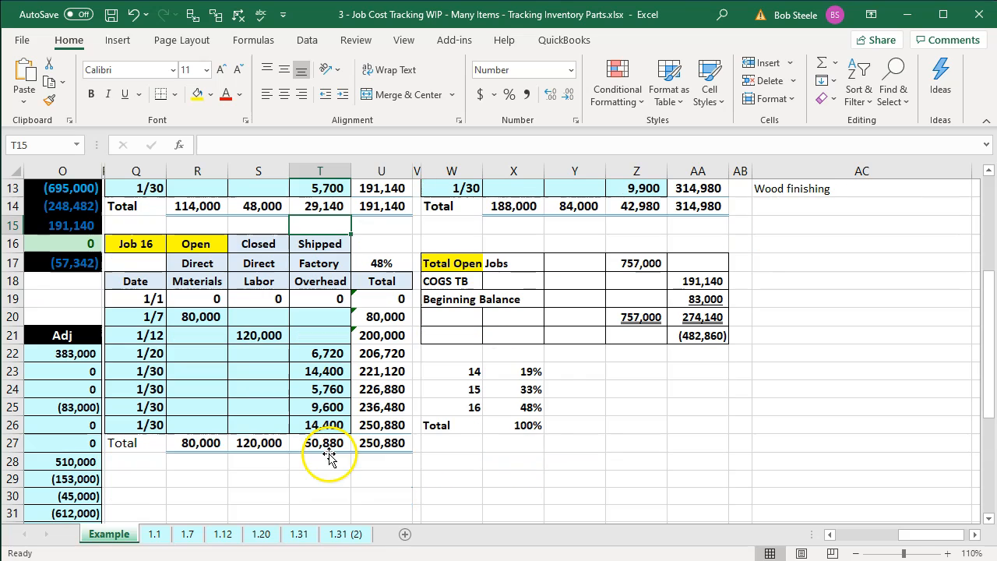
{"action": "left_click", "coordinate": [209, 450]}
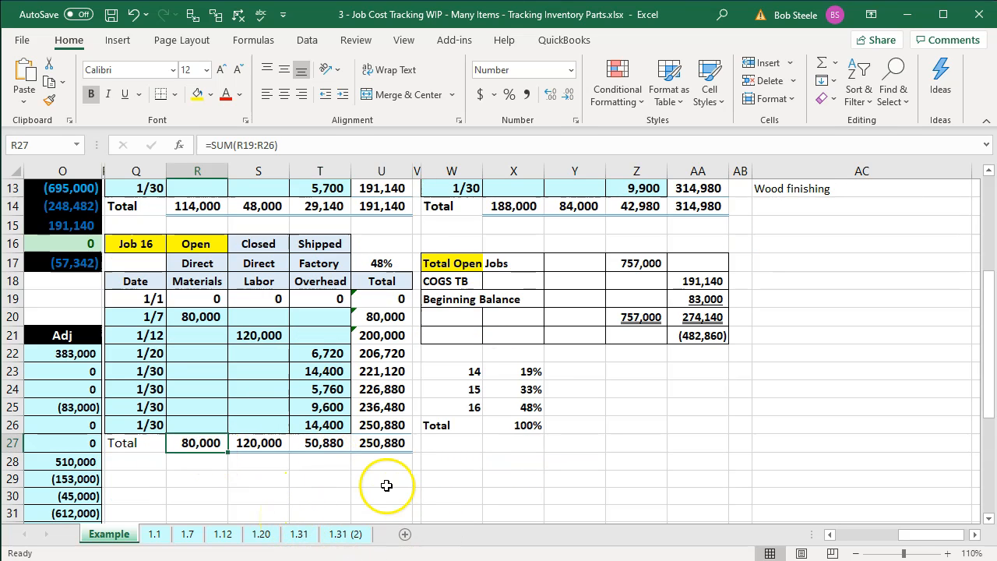
{"action": "left_click", "coordinate": [907, 14]}
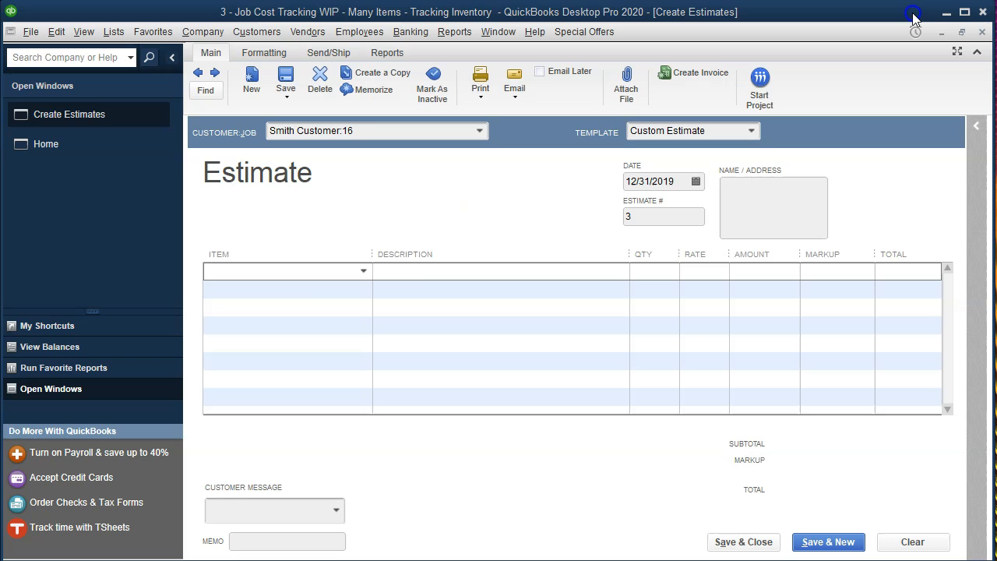
Add Cement render at 20,000 and Ceramic tile at 15,000 to Job 16's estimate
{"action": "left_click", "coordinate": [364, 272]}
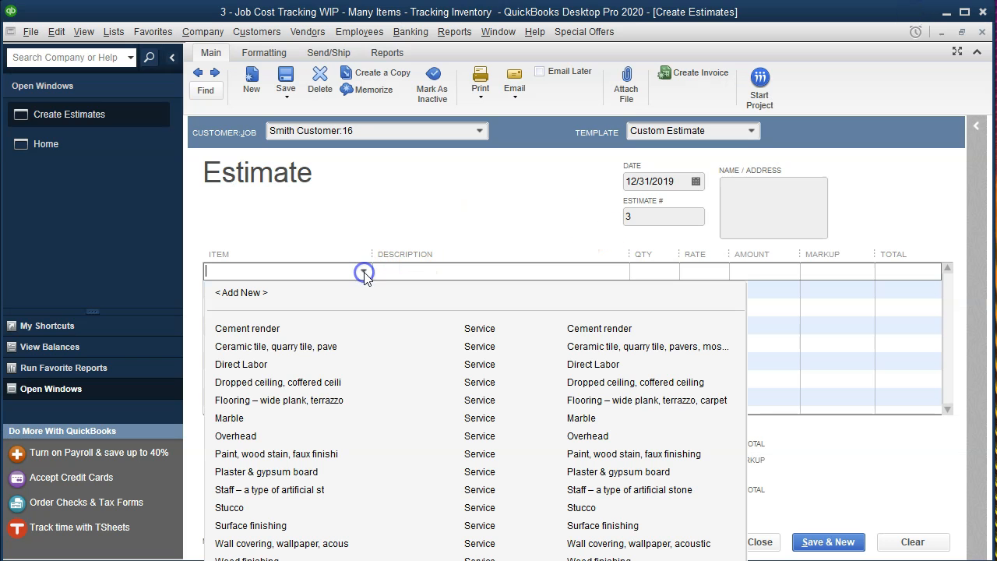
{"action": "left_click", "coordinate": [273, 331]}
{"action": "key", "text": "Tab"}
{"action": "key", "text": "Tab"}
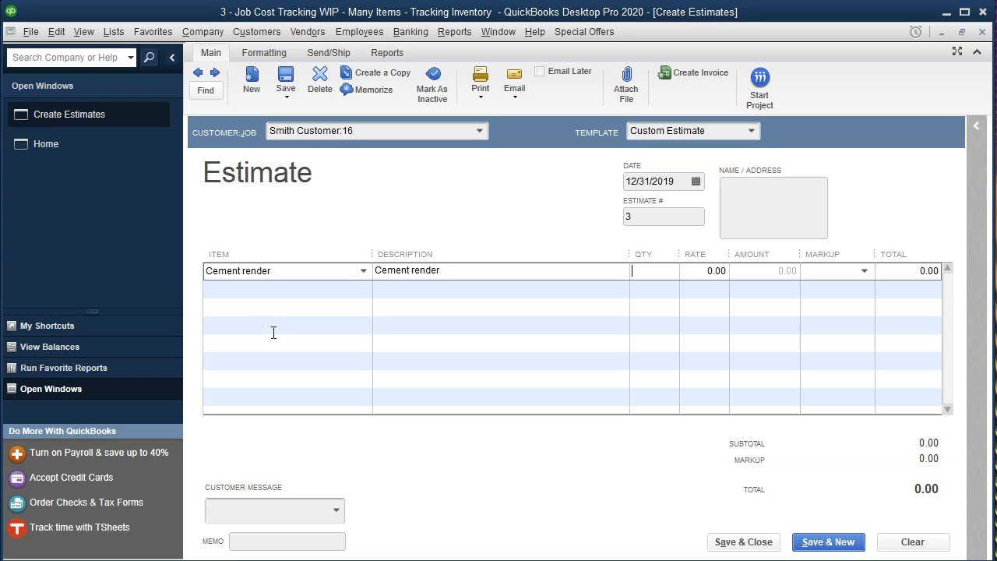
{"action": "type", "text": "20,000"}
{"action": "key", "text": "Tab"}
{"action": "key", "text": "Tab"}
{"action": "key", "text": "Tab"}
{"action": "left_click", "coordinate": [362, 288]}
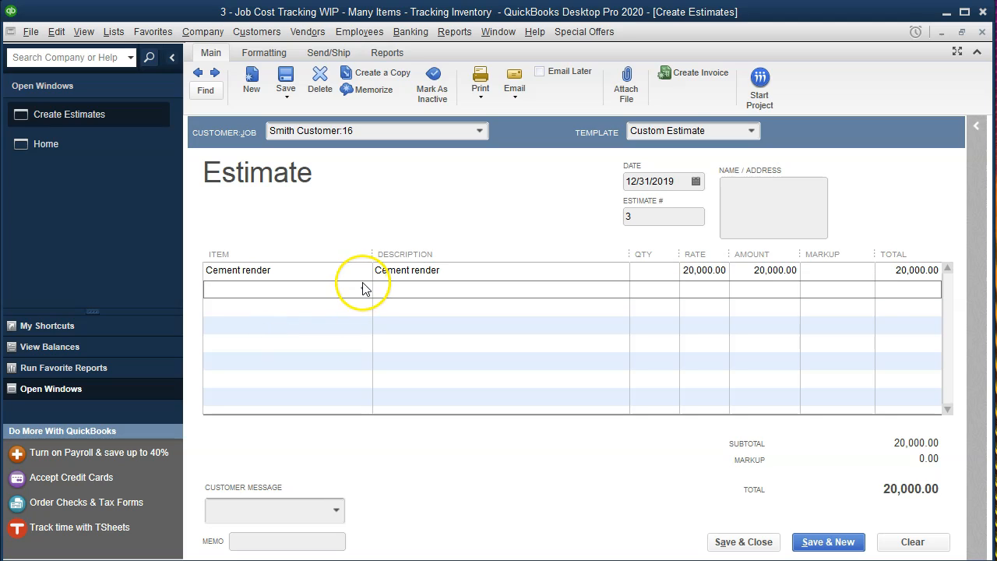
{"action": "left_click", "coordinate": [363, 288]}
{"action": "left_click", "coordinate": [257, 367]}
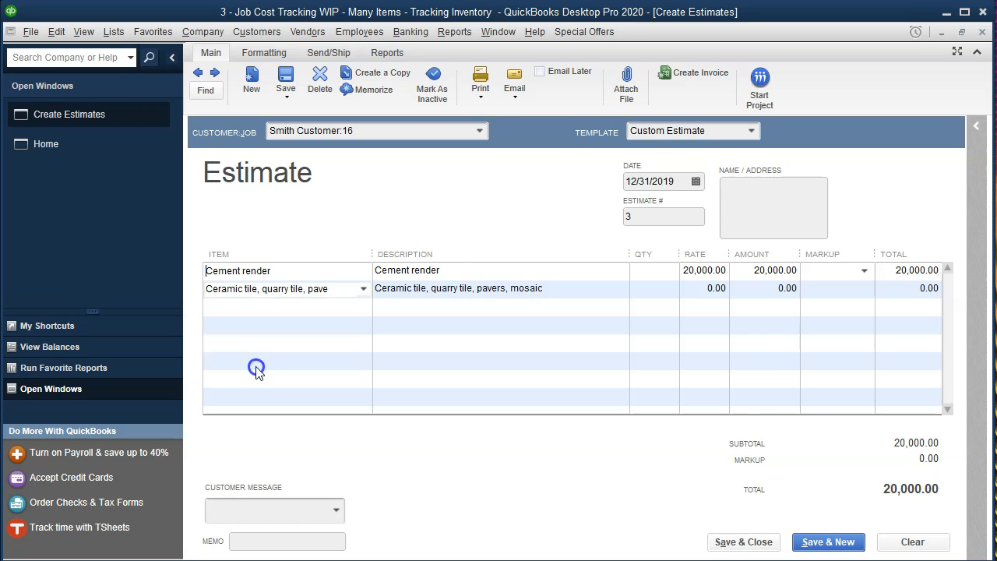
{"action": "key", "text": "Tab"}
{"action": "key", "text": "Tab"}
{"action": "key", "text": "Tab"}
{"action": "type", "text": "15,000"}
{"action": "key", "text": "Tab"}
{"action": "key", "text": "Tab"}
{"action": "key", "text": "Tab"}
Add Dropped ceiling at 8,000 and Flooring at 7,000
{"action": "left_click", "coordinate": [360, 309]}
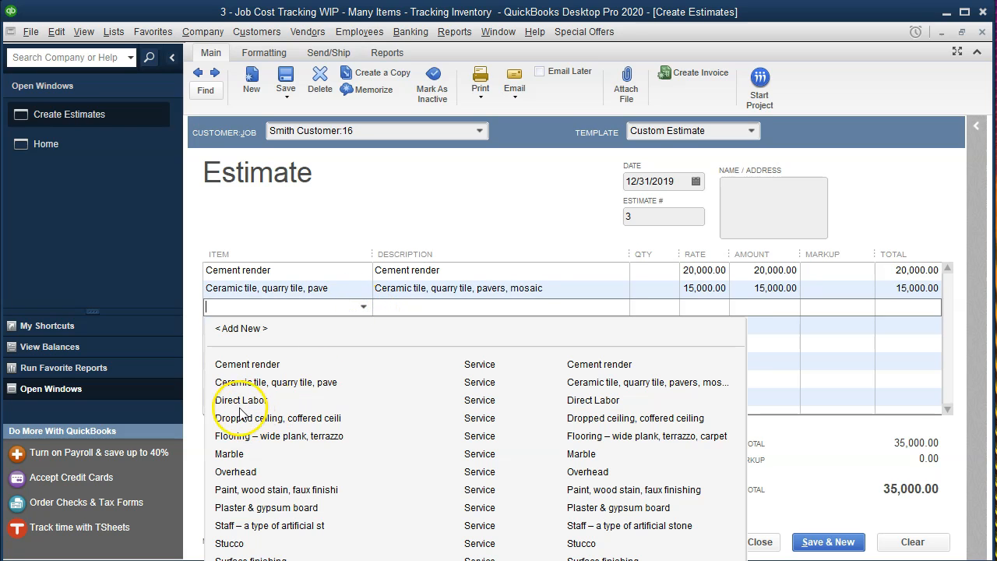
{"action": "left_click", "coordinate": [239, 421]}
{"action": "key", "text": "Tab"}
{"action": "key", "text": "Tab"}
{"action": "key", "text": "Tab"}
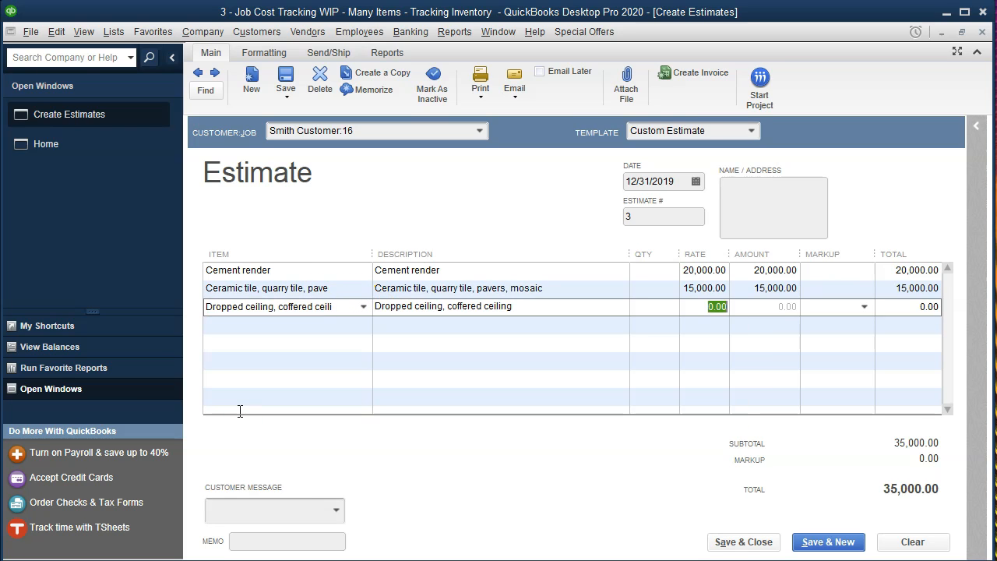
{"action": "type", "text": "8,000"}
{"action": "key", "text": "Tab"}
{"action": "key", "text": "Tab"}
{"action": "key", "text": "Tab"}
{"action": "left_click", "coordinate": [363, 324]}
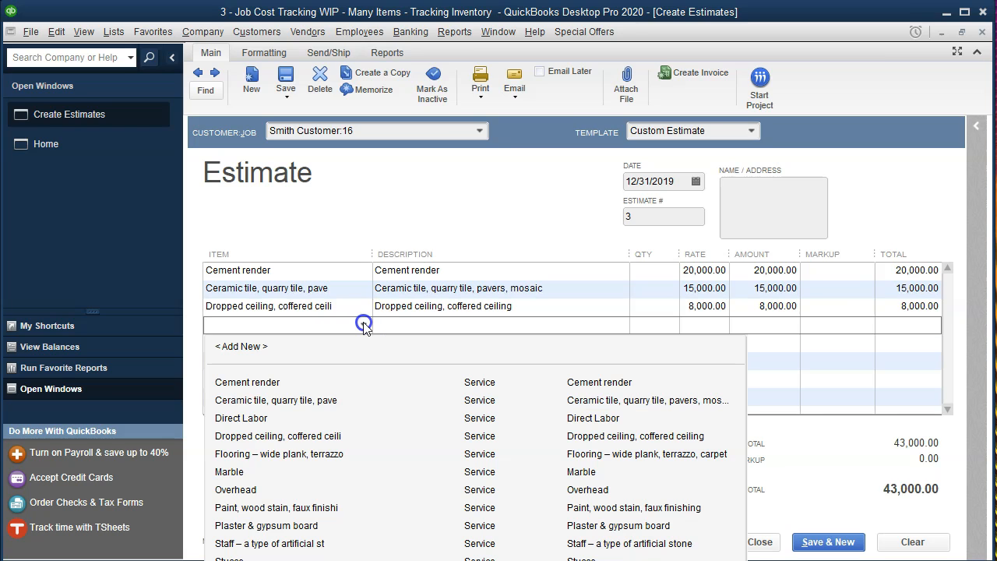
{"action": "left_click", "coordinate": [269, 454]}
{"action": "key", "text": "Tab"}
{"action": "key", "text": "Tab"}
{"action": "key", "text": "Tab"}
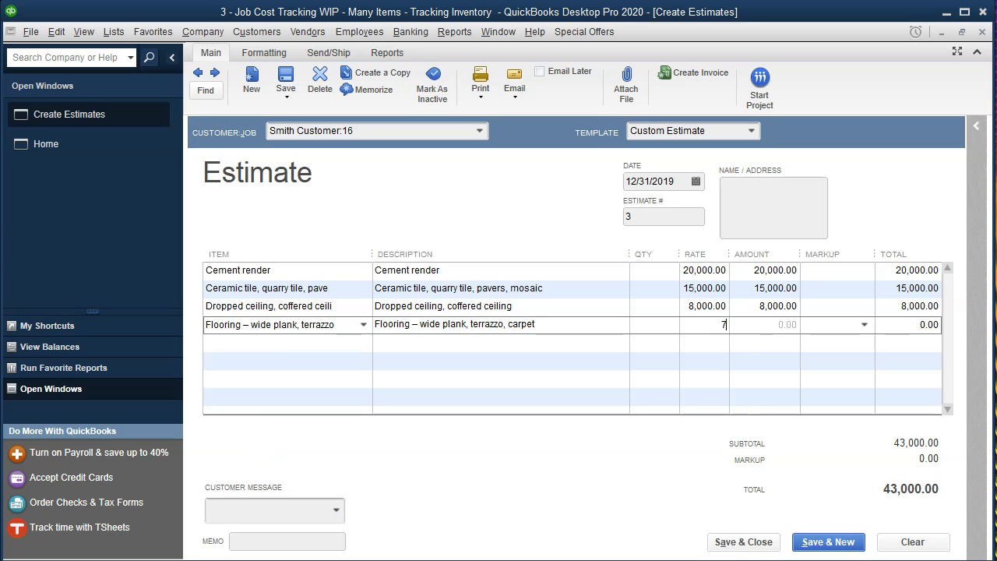
{"action": "key", "text": "Tab"}
{"action": "key", "text": "Tab"}
{"action": "key", "text": "Tab"}
{"action": "key", "text": "Tab"}
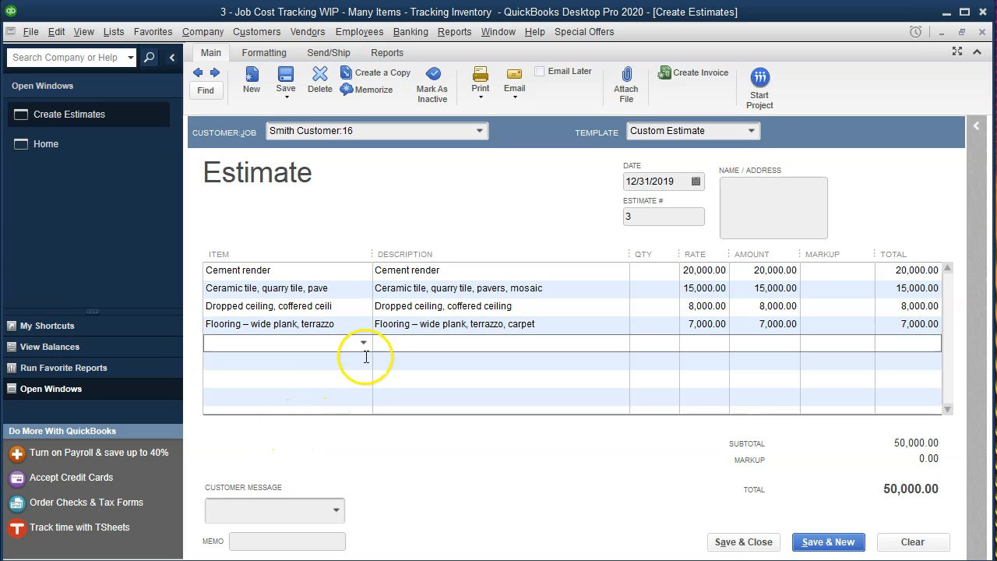
Add Marble at 5,000 and Paint, wood stain at 4,000, totalling 59,000.00
{"action": "left_click", "coordinate": [363, 347]}
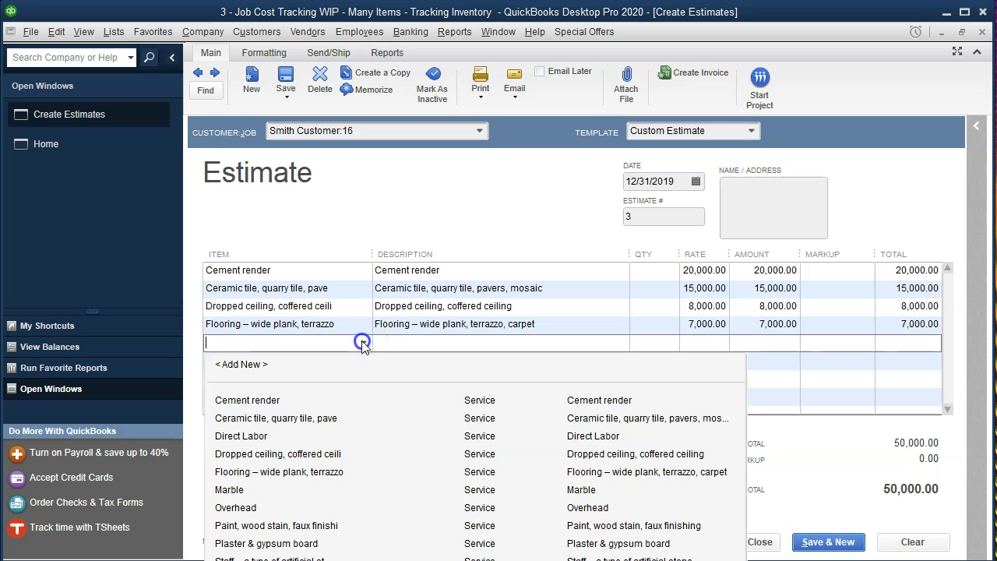
{"action": "left_click", "coordinate": [239, 492]}
{"action": "key", "text": "Tab"}
{"action": "key", "text": "Tab"}
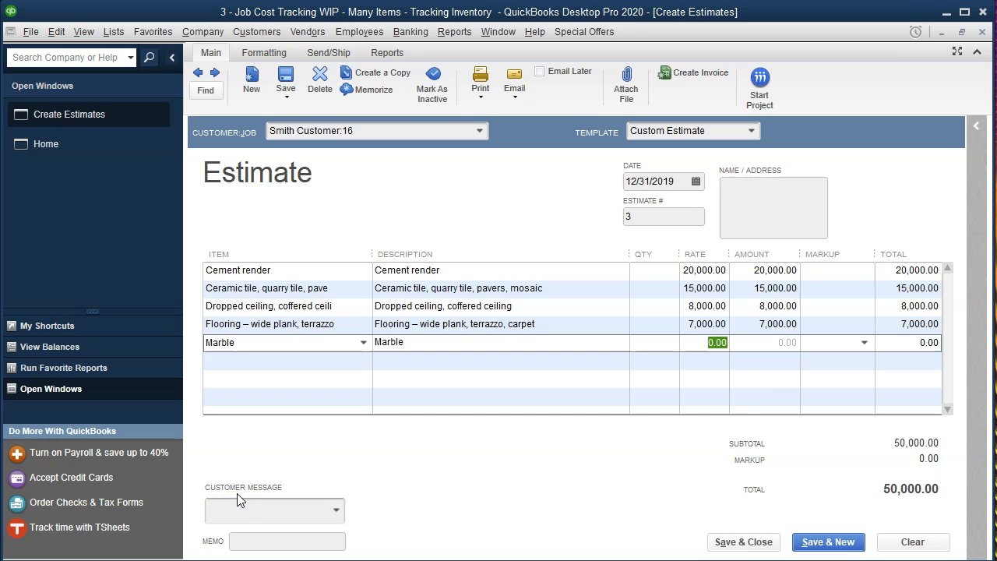
{"action": "type", "text": "5000"}
{"action": "key", "text": "Tab"}
{"action": "key", "text": "Tab"}
{"action": "key", "text": "Tab"}
{"action": "key", "text": "Tab"}
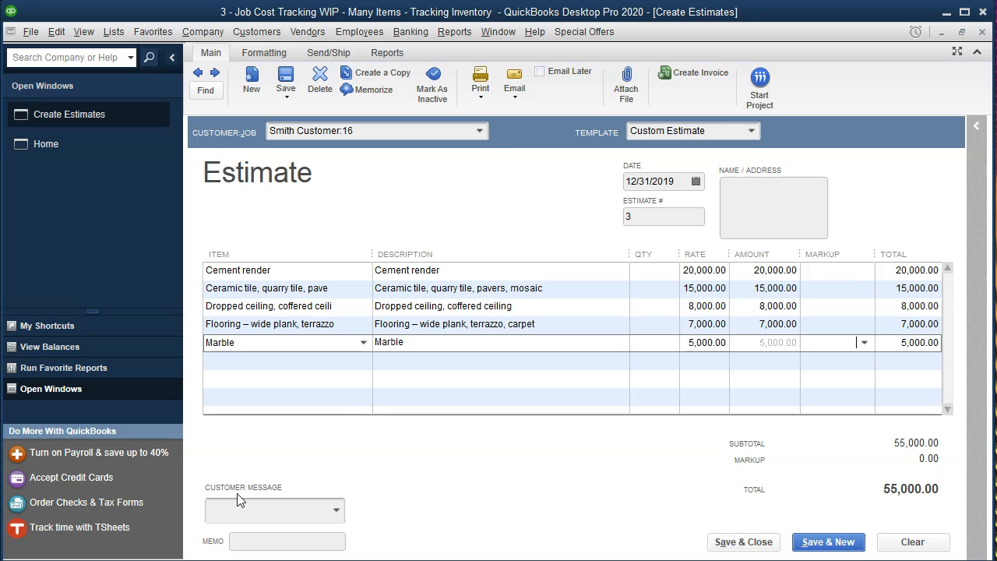
{"action": "left_click", "coordinate": [362, 360]}
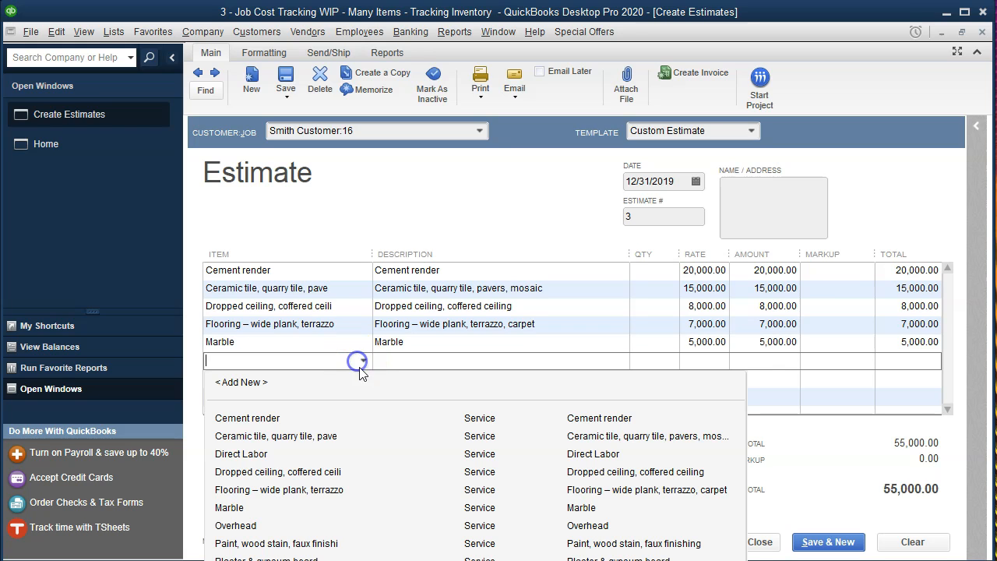
{"action": "left_click", "coordinate": [265, 543]}
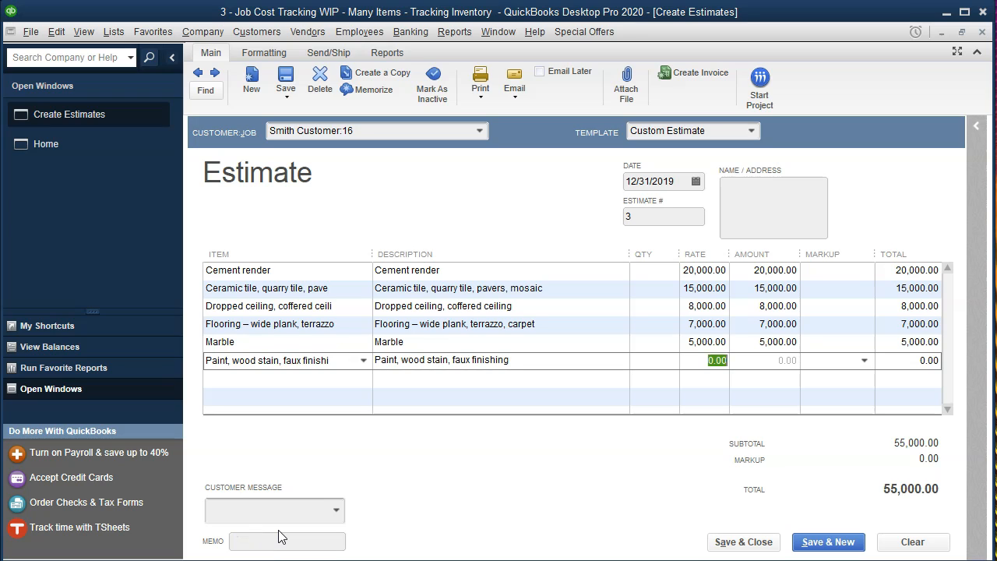
{"action": "key", "text": "Tab"}
{"action": "key", "text": "Tab"}
{"action": "key", "text": "Tab"}
{"action": "key", "text": "Tab"}
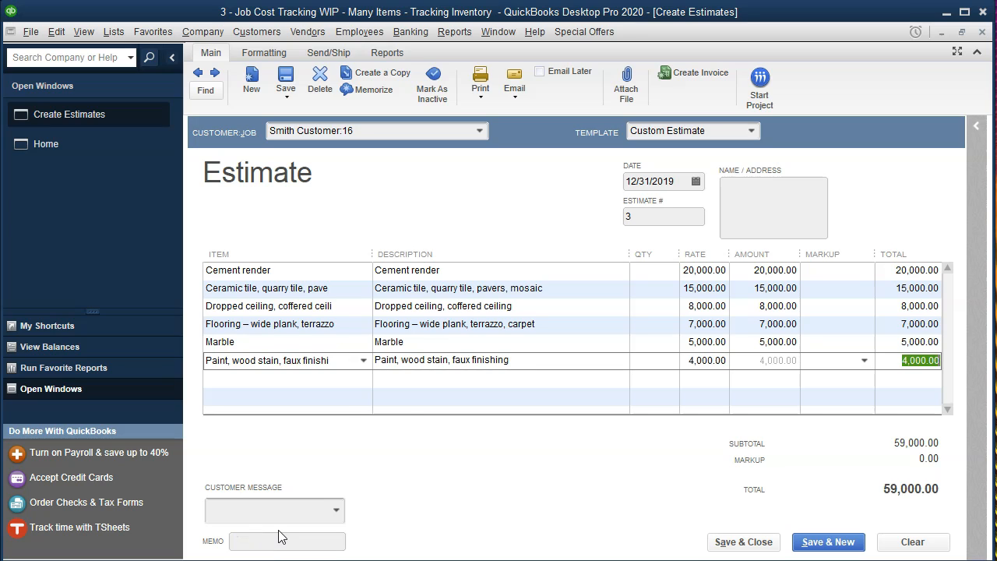
Add Plaster & gypsum board at 12,000 and Stucco at 3,500 as estimate lines
{"action": "left_click", "coordinate": [364, 382]}
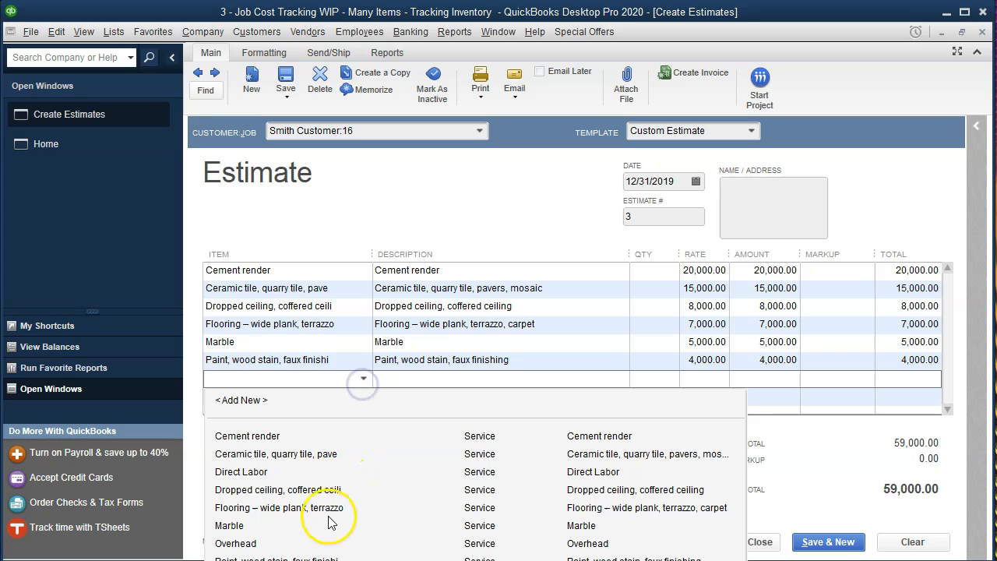
{"action": "left_click", "coordinate": [315, 559]}
{"action": "key", "text": "Tab"}
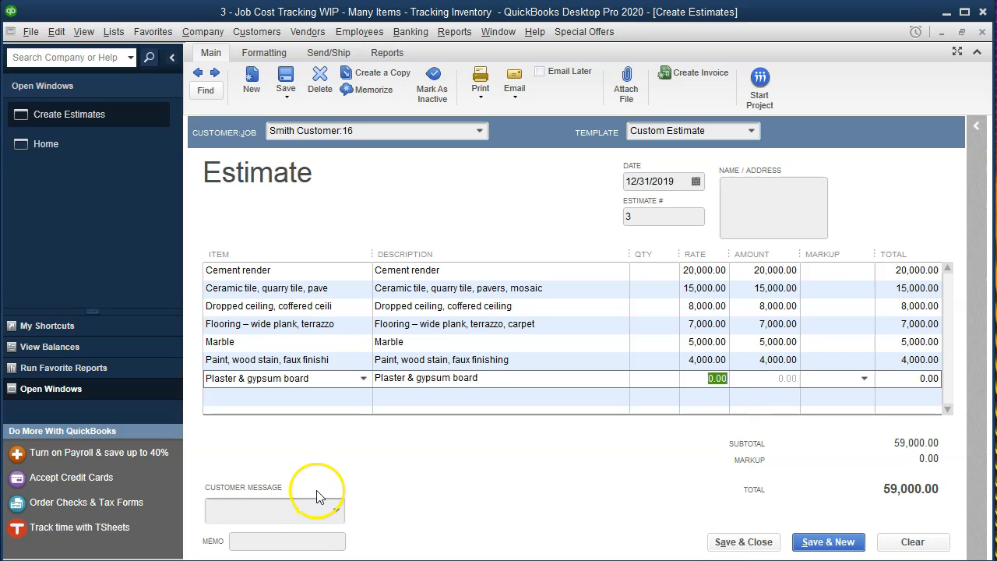
{"action": "type", "text": "12,00"}
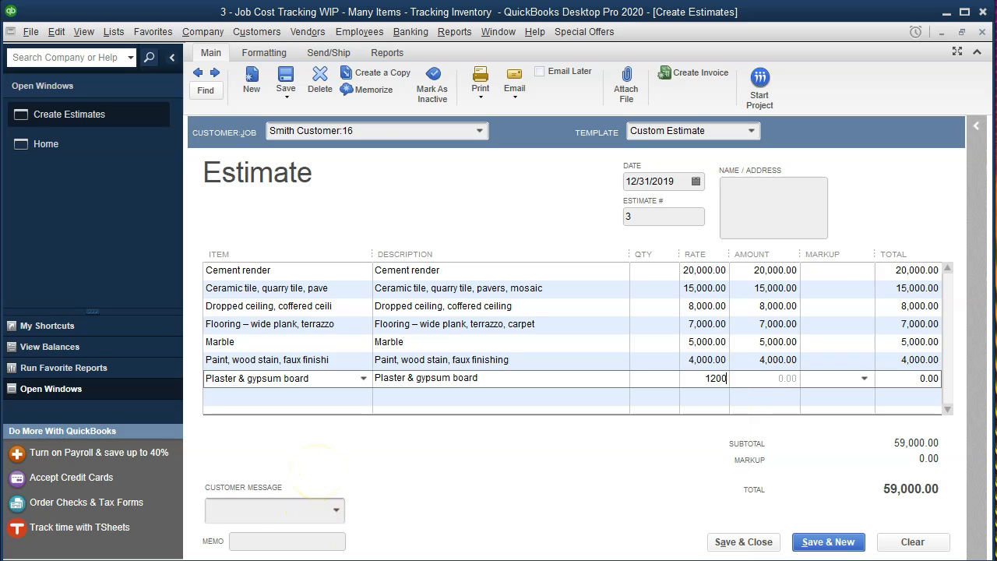
{"action": "type", "text": "0"}
{"action": "key", "text": "Tab"}
{"action": "key", "text": "Tab"}
{"action": "key", "text": "Tab"}
{"action": "key", "text": "Tab"}
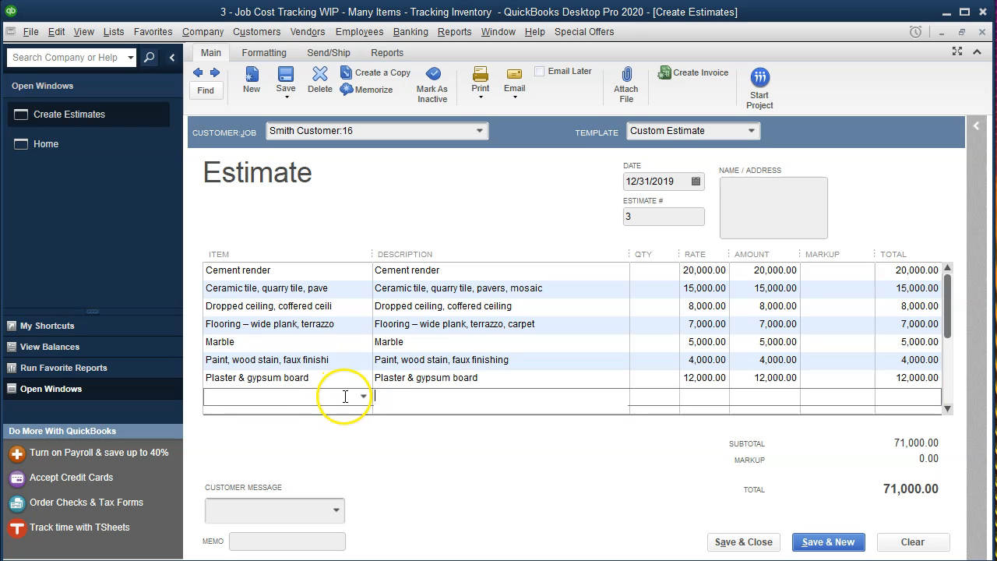
{"action": "left_click", "coordinate": [362, 396]}
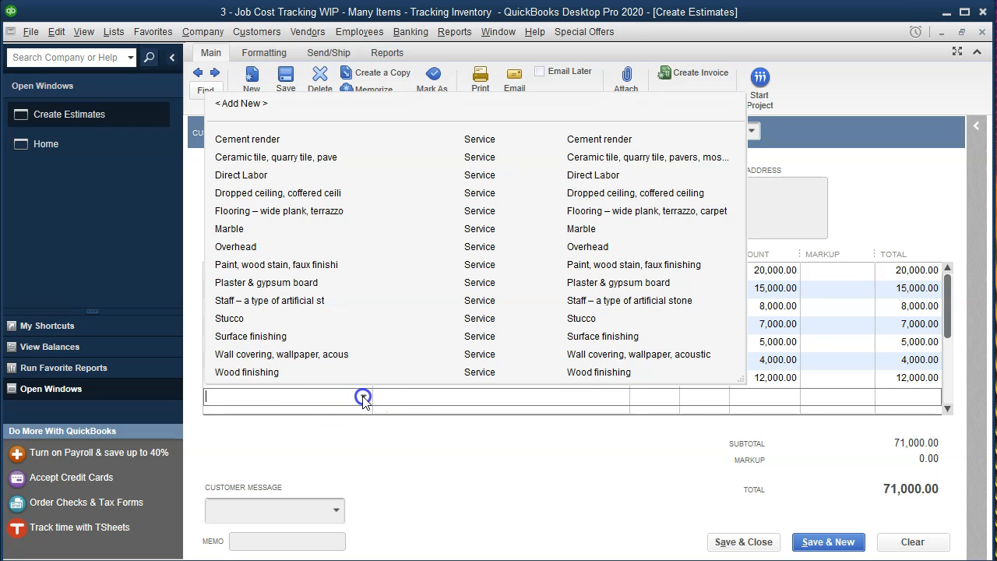
{"action": "left_click", "coordinate": [251, 318]}
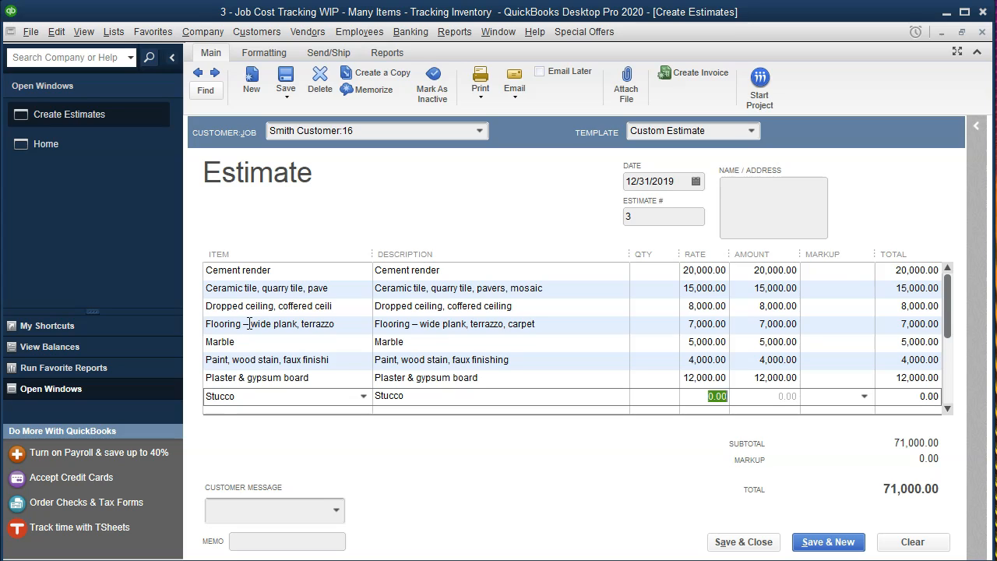
{"action": "type", "text": "3,500"}
{"action": "key", "text": "Tab"}
{"action": "key", "text": "Tab"}
{"action": "key", "text": "Tab"}
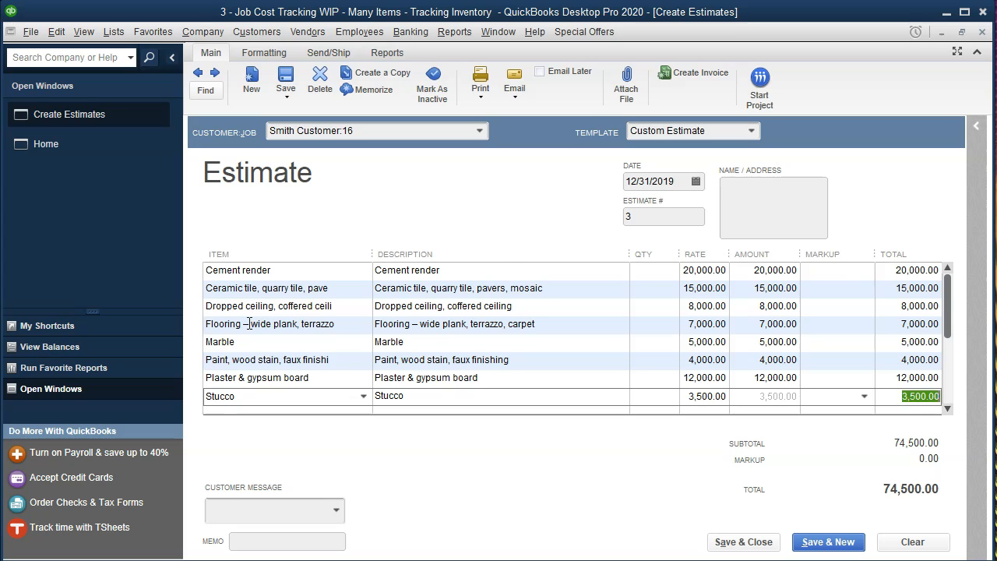
Add Surface finishing at 8,000 and Wall covering at 3,000, then switch to the Excel workbook
{"action": "left_click", "coordinate": [363, 378]}
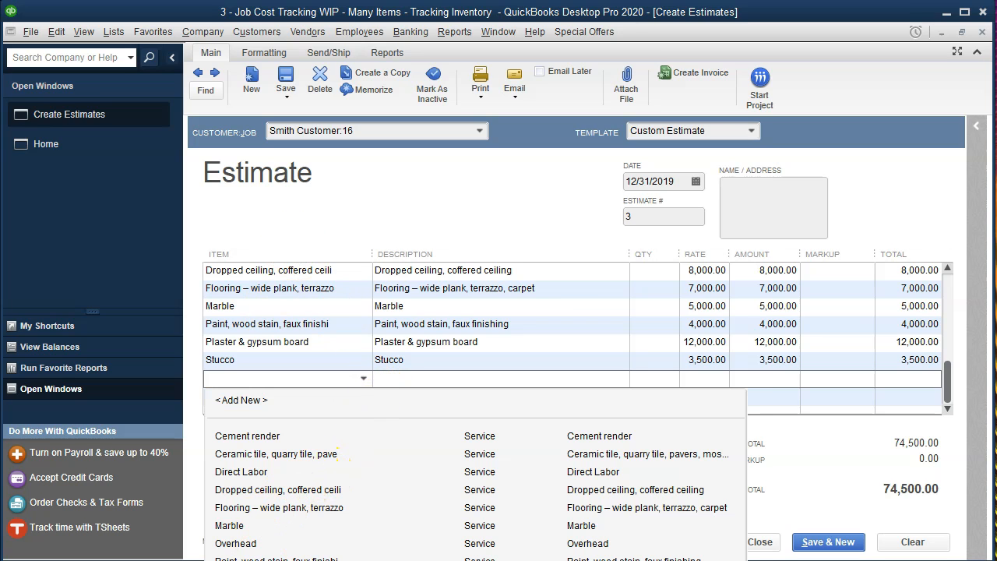
{"action": "left_click", "coordinate": [323, 558]}
{"action": "key", "text": "Tab"}
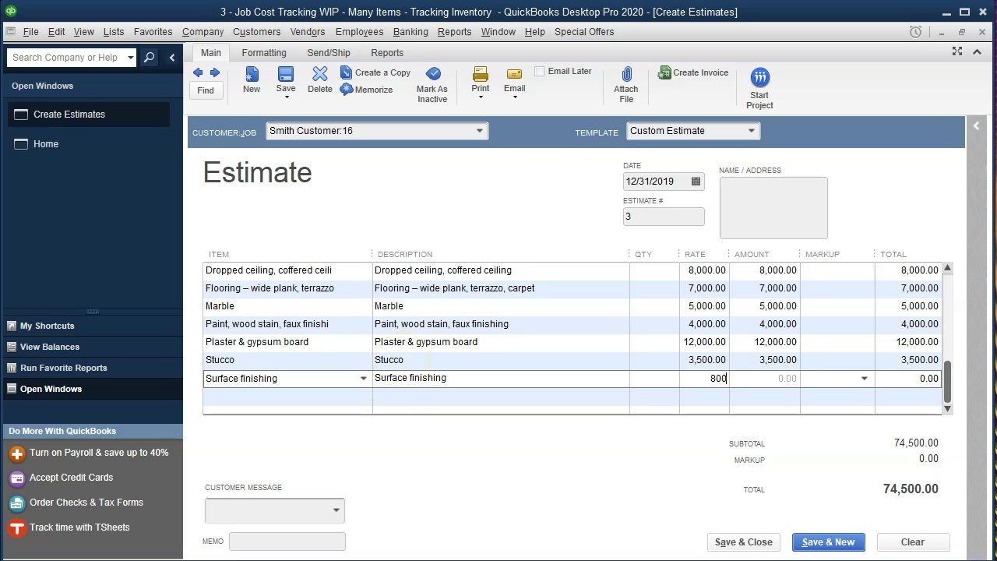
{"action": "key", "text": "Tab"}
{"action": "key", "text": "Tab"}
{"action": "key", "text": "Tab"}
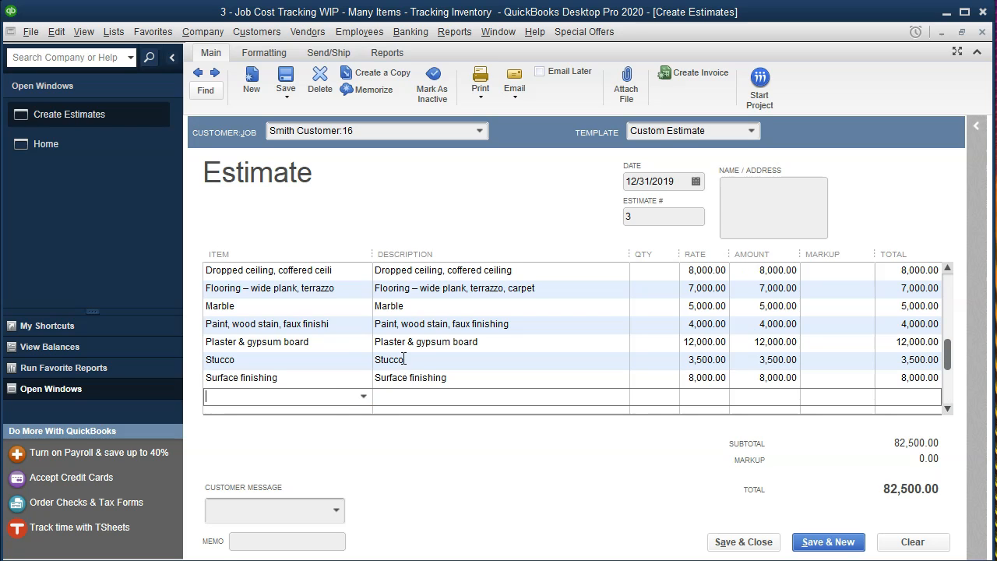
{"action": "left_click", "coordinate": [366, 399]}
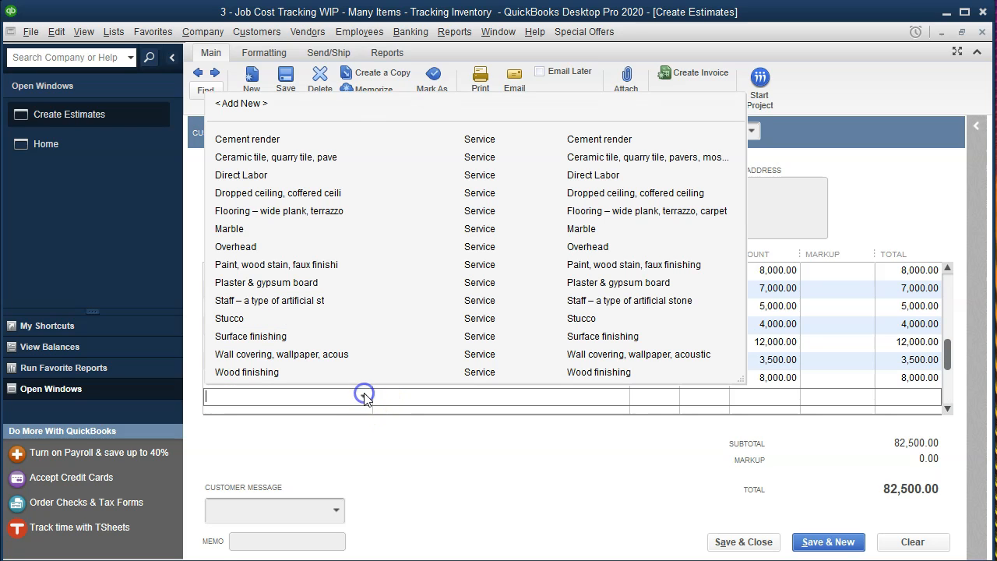
{"action": "left_click", "coordinate": [263, 359]}
{"action": "key", "text": "Tab"}
{"action": "key", "text": "Tab"}
{"action": "key", "text": "Tab"}
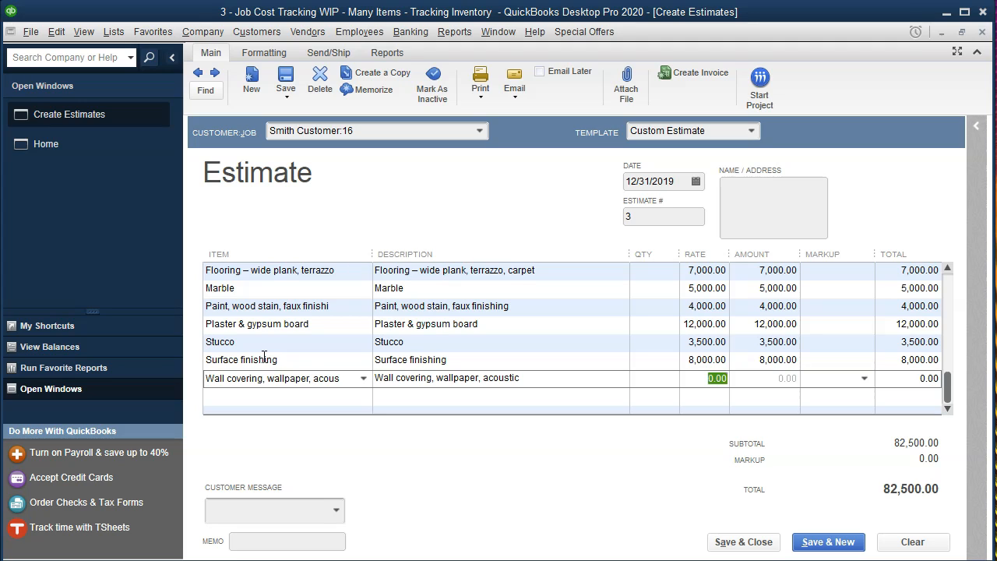
{"action": "key", "text": "Tab"}
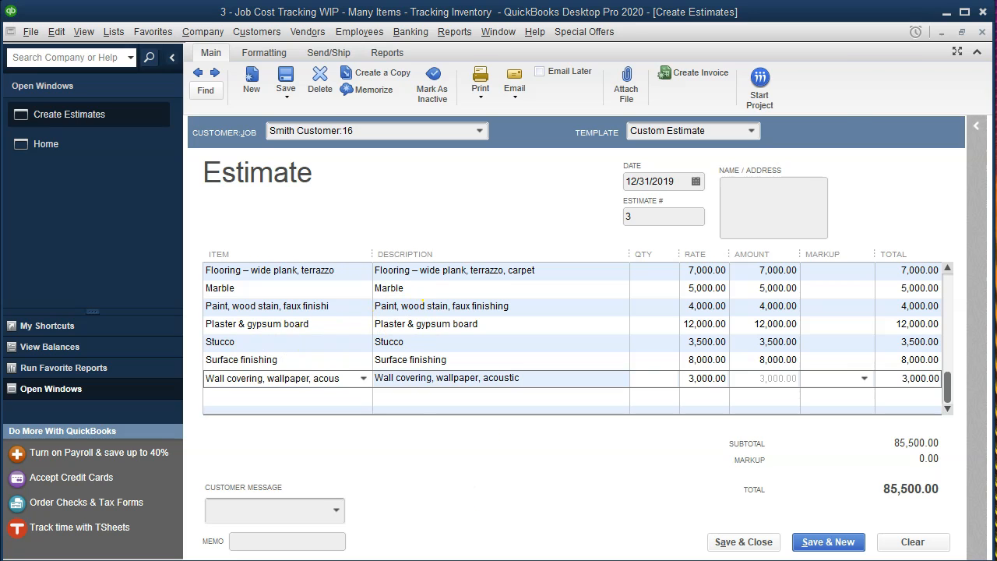
{"action": "key", "text": "alt+Tab"}
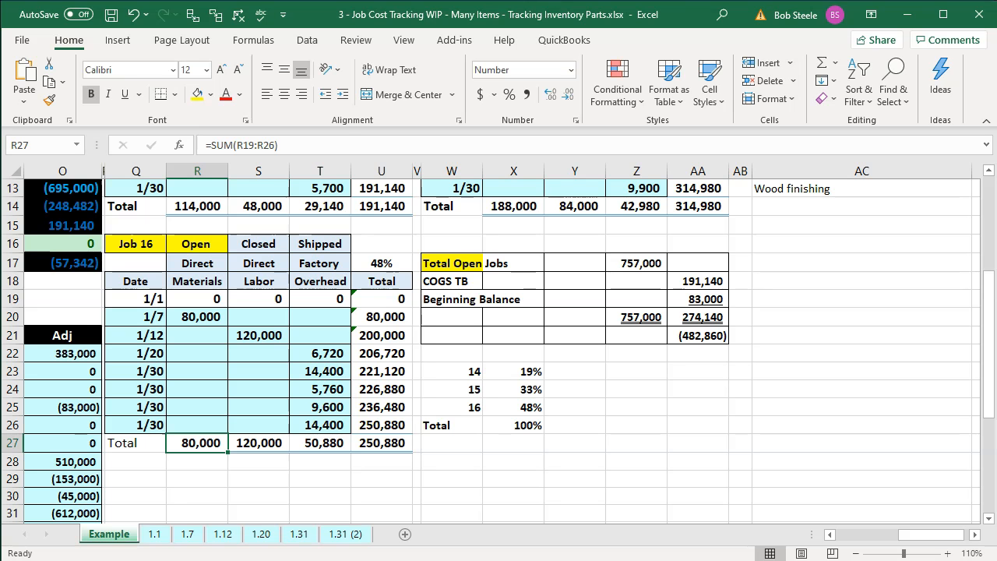
Check Job 16's 120,000 direct labor total in Excel cell S27 and return to the estimate
{"action": "key", "text": "alt+Tab"}
{"action": "scroll", "coordinate": [831, 350], "scroll_direction": "up", "scroll_amount": 2}
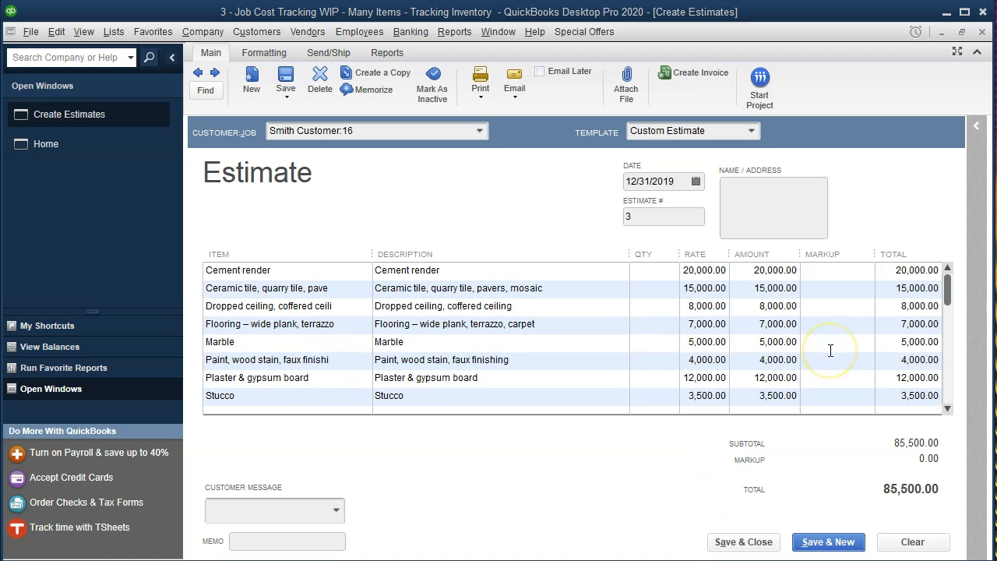
{"action": "scroll", "coordinate": [831, 350], "scroll_direction": "down", "scroll_amount": 2}
{"action": "key", "text": "alt+Tab"}
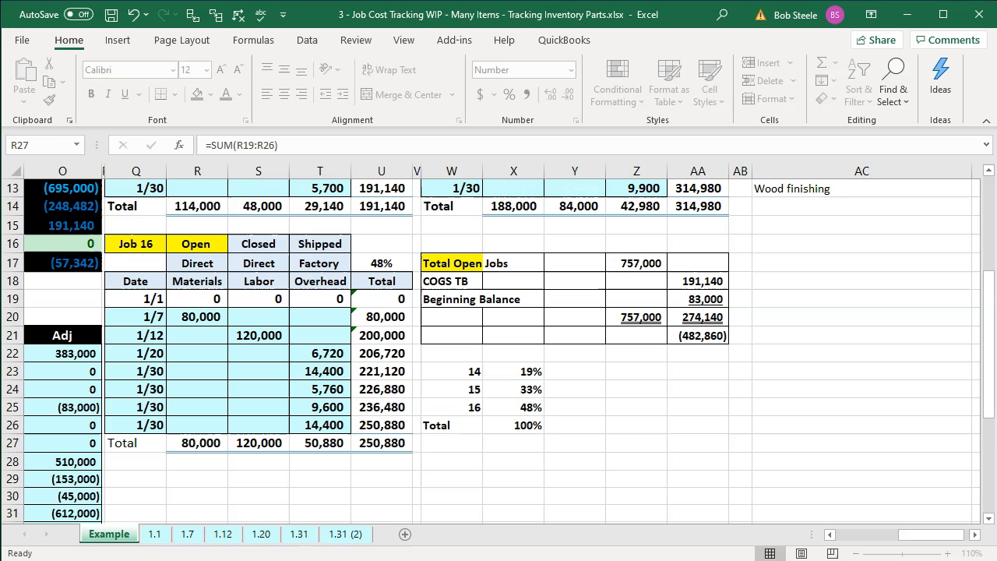
{"action": "left_click", "coordinate": [260, 441]}
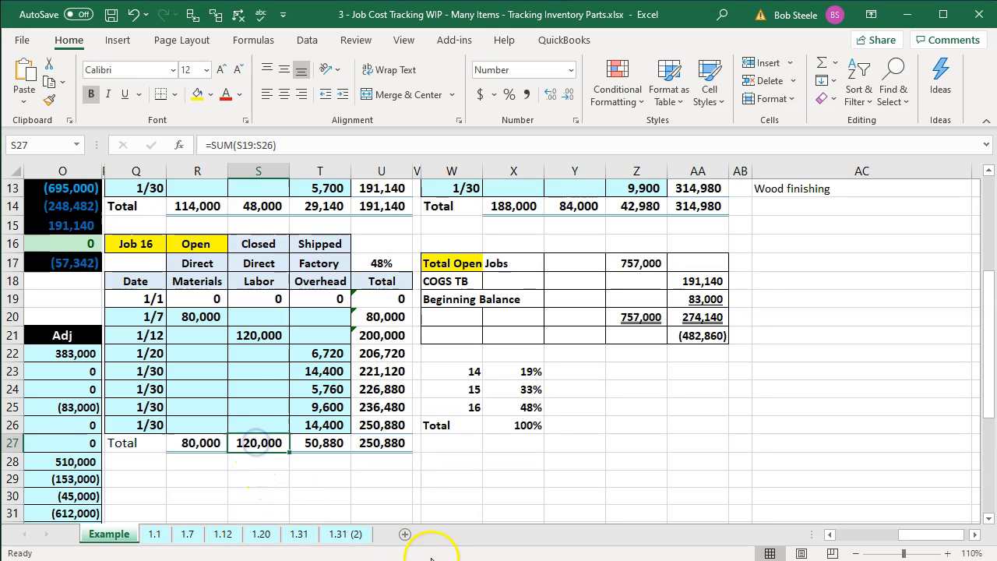
{"action": "key", "text": "alt+Tab"}
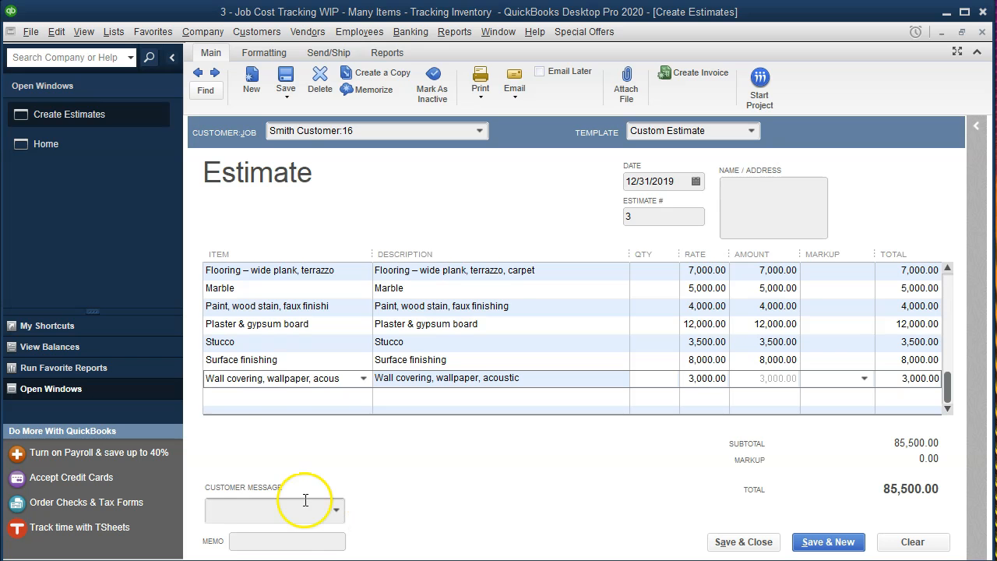
Add a Direct Labor line at 122,000.00 below Wall covering on the estimate
{"action": "left_click", "coordinate": [251, 399]}
{"action": "type", "text": "Di"}
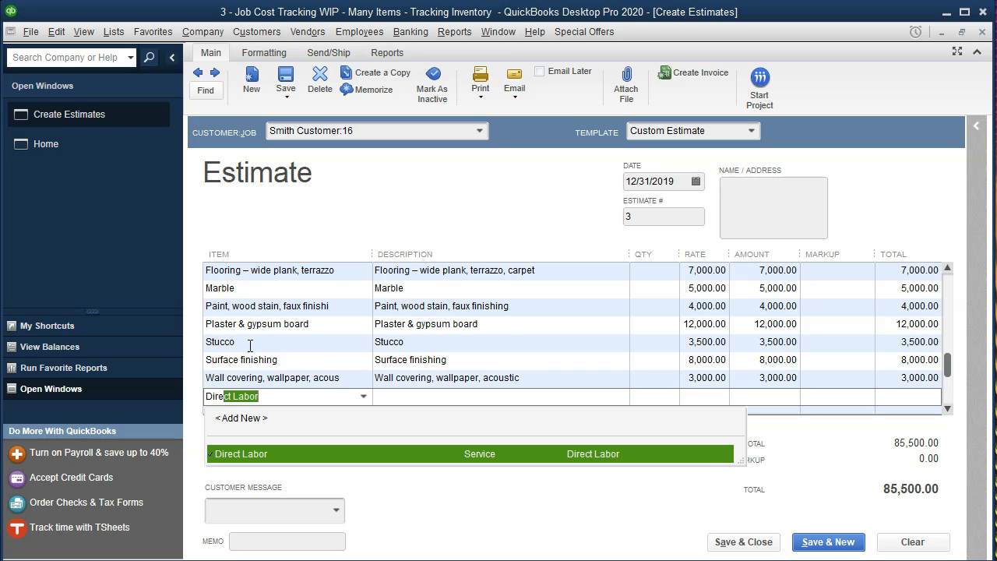
{"action": "type", "text": "re"}
{"action": "key", "text": "Tab"}
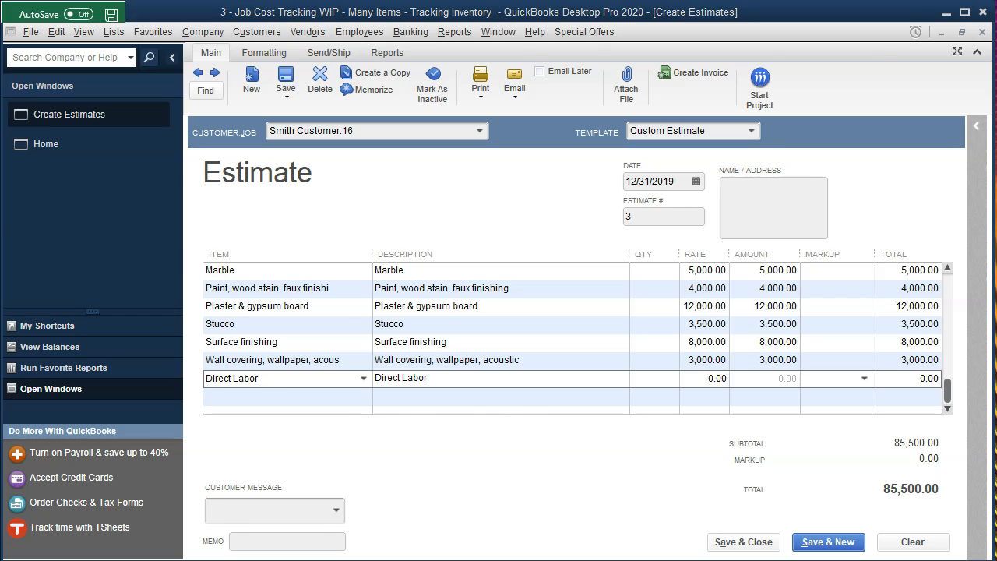
{"action": "key", "text": "alt+Tab"}
{"action": "key", "text": "alt+Tab"}
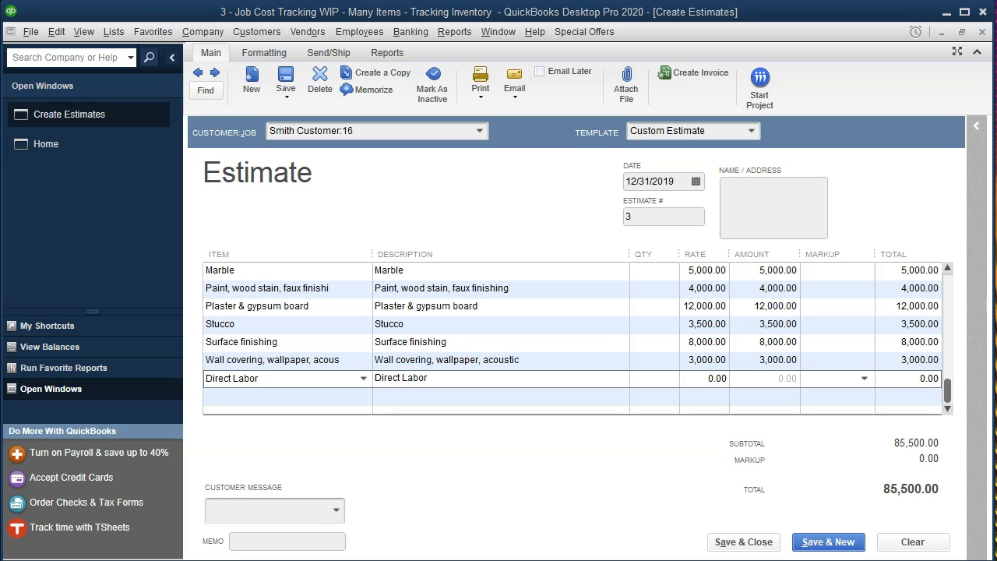
{"action": "left_click", "coordinate": [834, 384]}
{"action": "type", "text": "122"}
{"action": "key", "text": "Tab"}
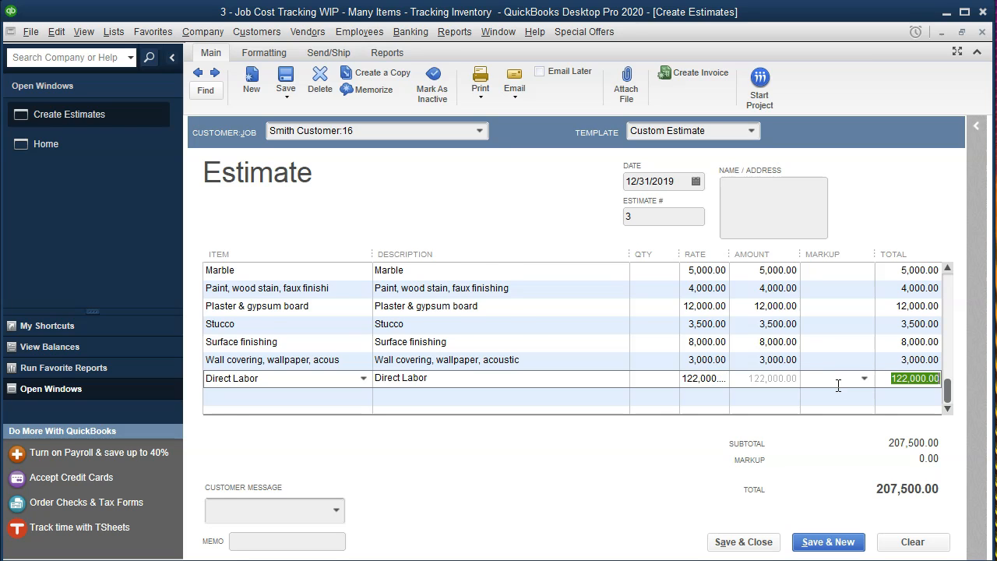
{"action": "scroll", "coordinate": [837, 383], "scroll_direction": "up", "scroll_amount": 5}
{"action": "scroll", "coordinate": [723, 395], "scroll_direction": "down", "scroll_amount": 4}
After checking the T27 factory overhead total, add an Overhead line at 52,000.00
{"action": "key", "text": "alt+Tab"}
{"action": "left_click", "coordinate": [323, 442]}
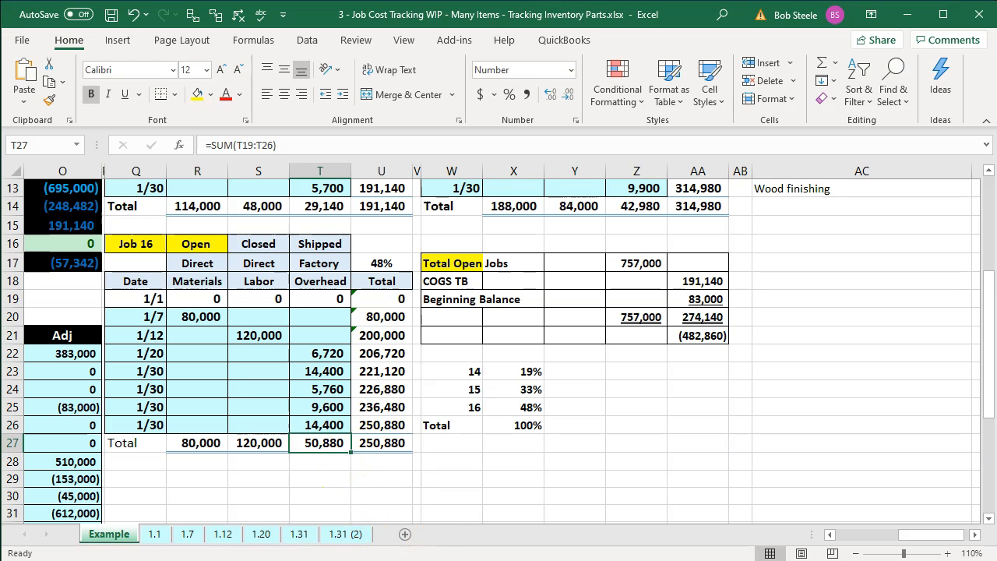
{"action": "key", "text": "alt+Tab"}
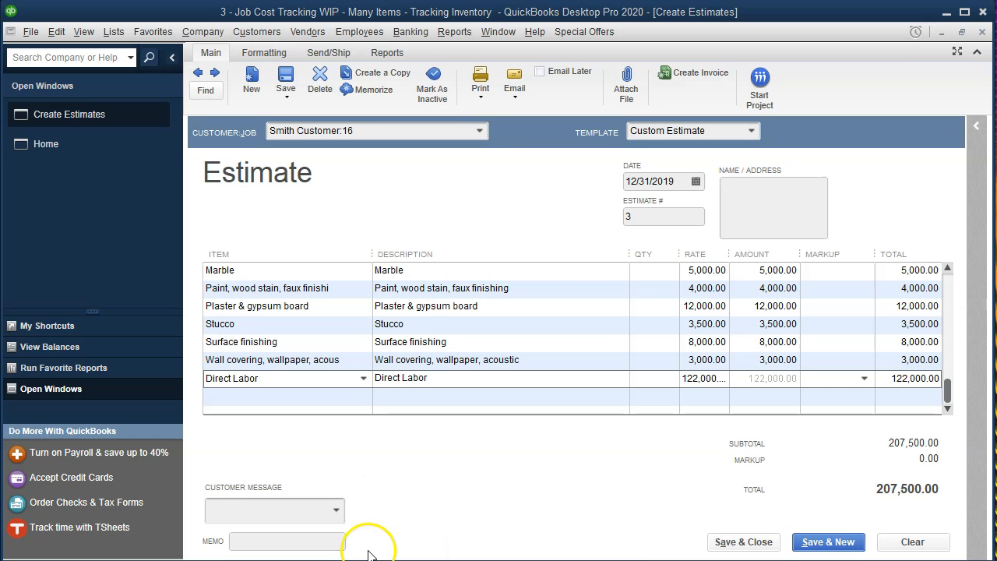
{"action": "left_click", "coordinate": [253, 399]}
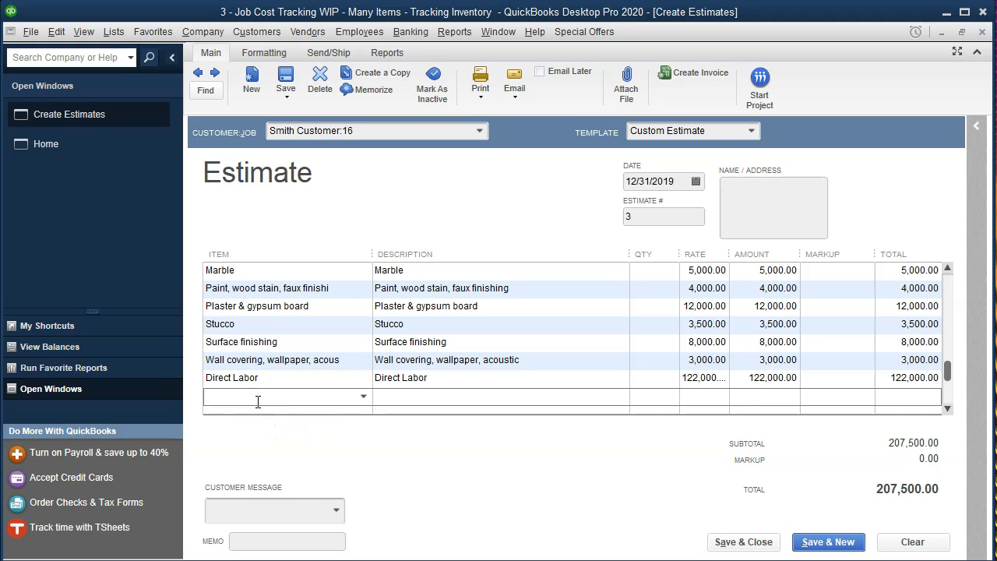
{"action": "type", "text": "Ove"}
{"action": "key", "text": "Tab"}
{"action": "key", "text": "Tab"}
{"action": "key", "text": "Tab"}
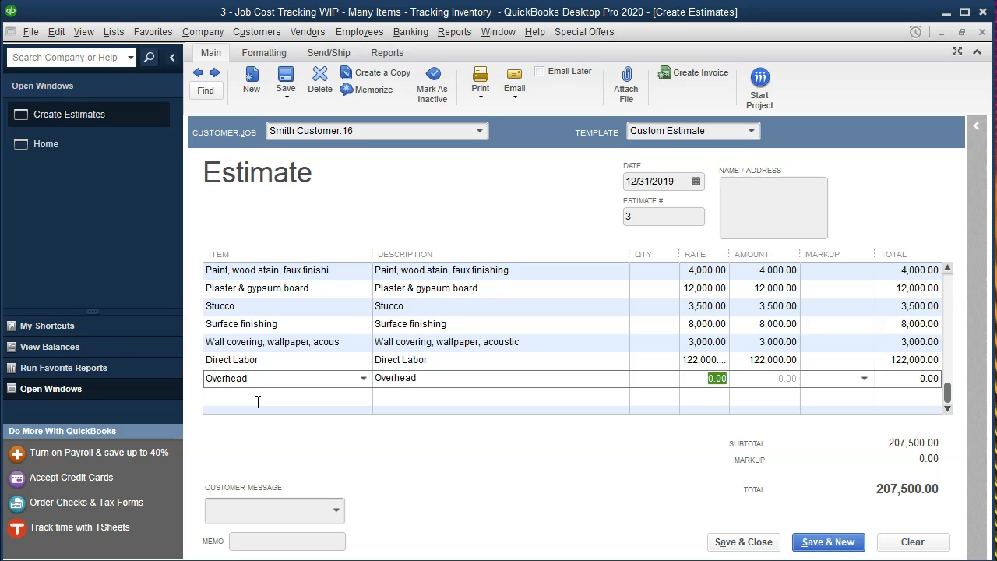
{"action": "type", "text": "52,000"}
{"action": "key", "text": "Tab"}
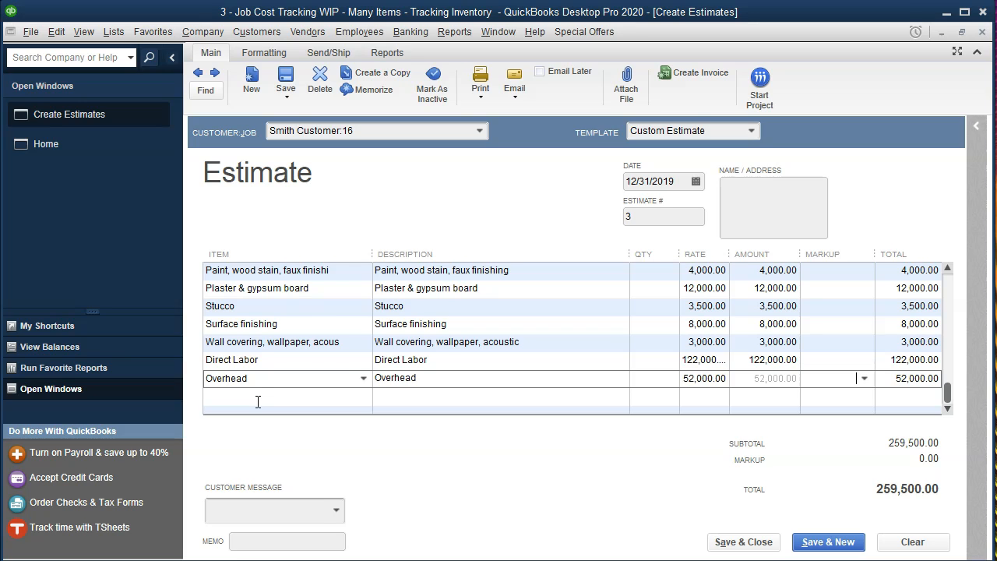
{"action": "scroll", "coordinate": [853, 306], "scroll_direction": "up", "scroll_amount": 3}
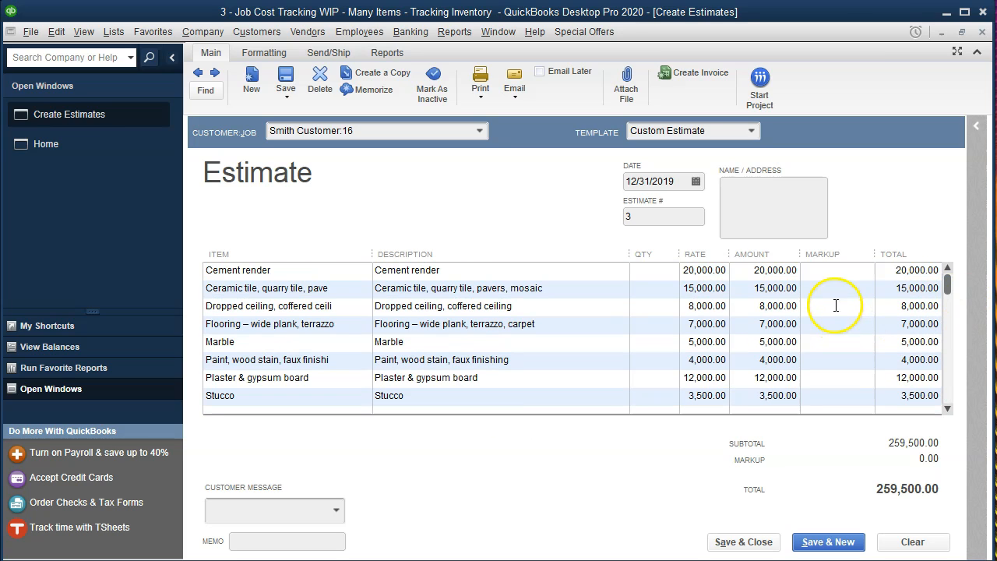
Enter a 30% markup on the Cement render line and paste it onto each line through Plaster
{"action": "left_click", "coordinate": [833, 274]}
{"action": "type", "text": "30%"}
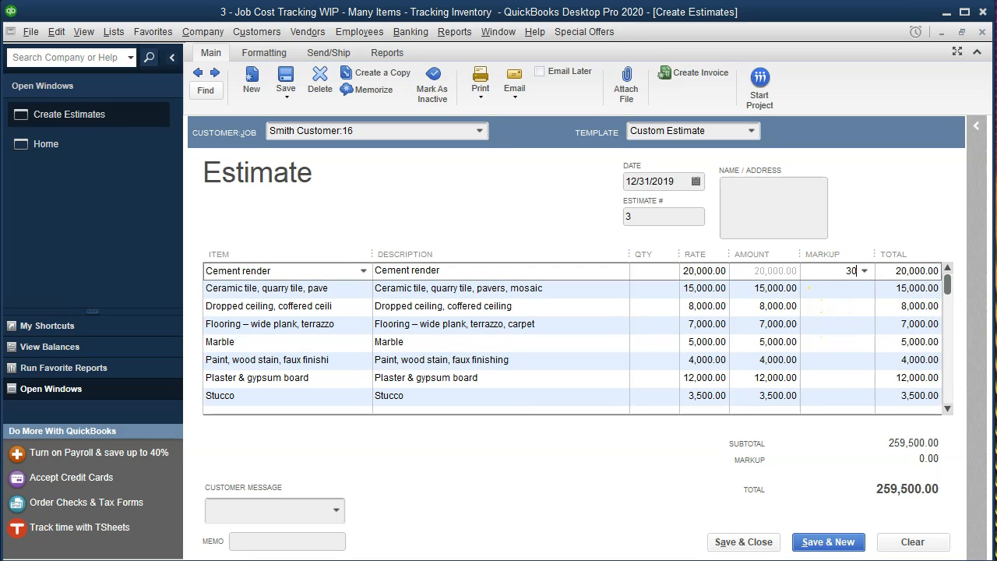
{"action": "left_click_drag", "start_coordinate": [825, 266], "coordinate": [873, 278]}
{"action": "key", "text": "ctrl+c"}
{"action": "left_click", "coordinate": [852, 290]}
{"action": "key", "text": "ctrl+v"}
{"action": "left_click", "coordinate": [850, 305]}
{"action": "key", "text": "ctrl+v"}
{"action": "left_click", "coordinate": [848, 319]}
{"action": "key", "text": "ctrl+v"}
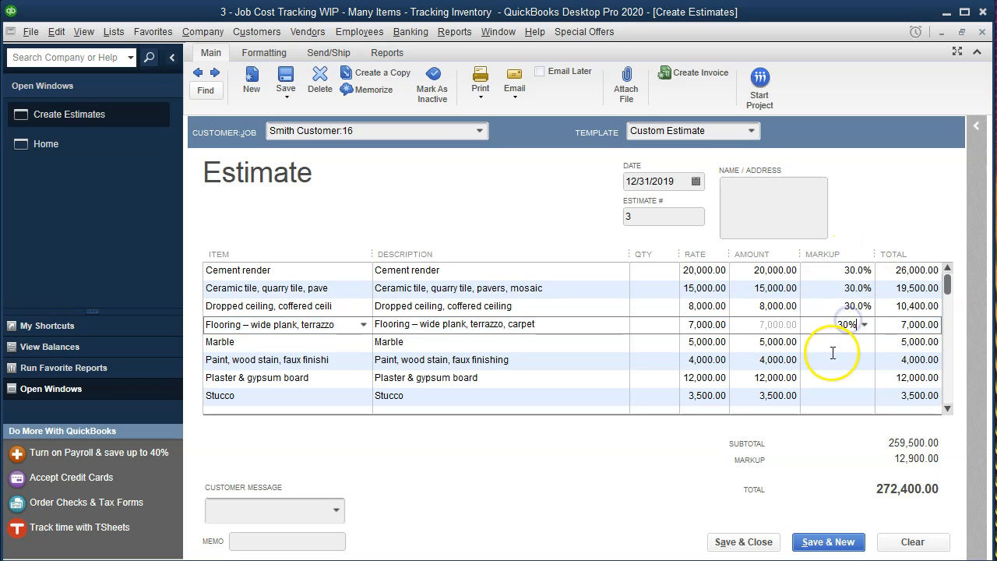
{"action": "left_click", "coordinate": [832, 348]}
{"action": "key", "text": "ctrl+v"}
{"action": "left_click", "coordinate": [833, 358]}
{"action": "key", "text": "ctrl+v"}
{"action": "left_click", "coordinate": [838, 377]}
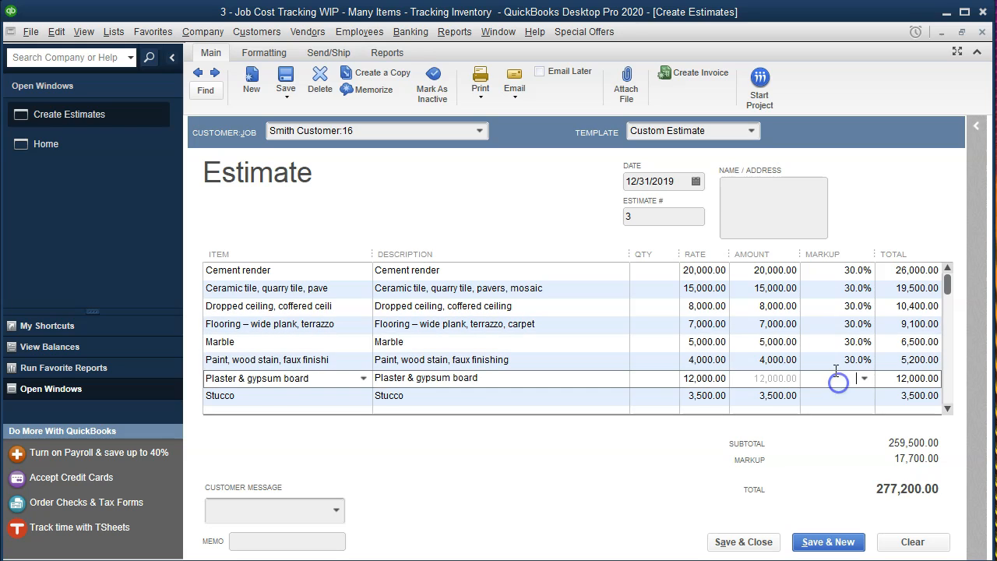
{"action": "key", "text": "ctrl+v"}
Paste the 30% markup onto the remaining lines from Stucco through Overhead
{"action": "scroll", "coordinate": [833, 356], "scroll_direction": "down", "scroll_amount": 2}
{"action": "left_click", "coordinate": [830, 306]}
{"action": "key", "text": "ctrl+v"}
{"action": "left_click", "coordinate": [830, 324]}
{"action": "key", "text": "ctrl+v"}
{"action": "left_click", "coordinate": [839, 341]}
{"action": "key", "text": "ctrl+v"}
{"action": "left_click", "coordinate": [835, 359]}
{"action": "key", "text": "ctrl+v"}
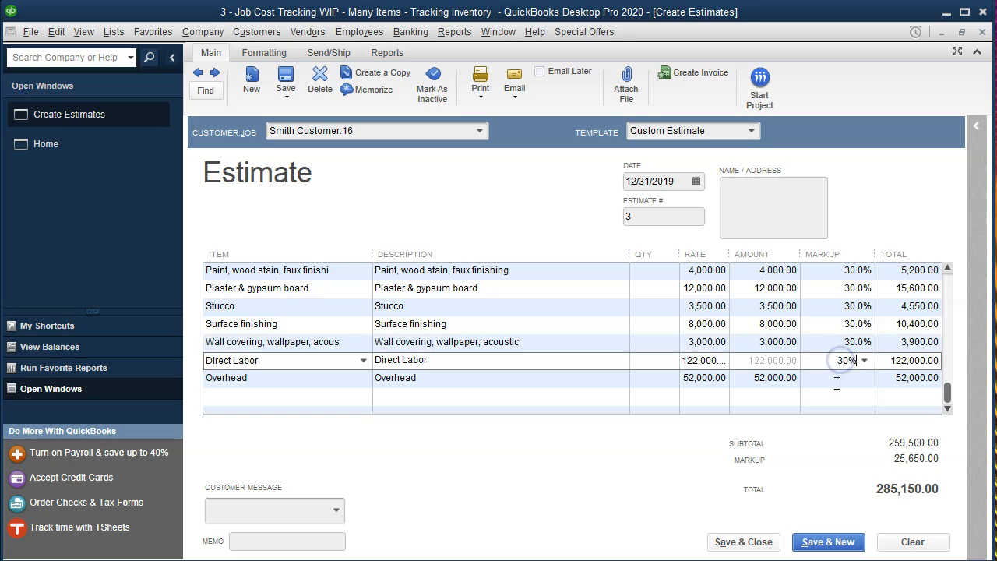
{"action": "left_click", "coordinate": [836, 378]}
{"action": "key", "text": "ctrl+v"}
{"action": "left_click", "coordinate": [834, 418]}
{"action": "left_click", "coordinate": [821, 500]}
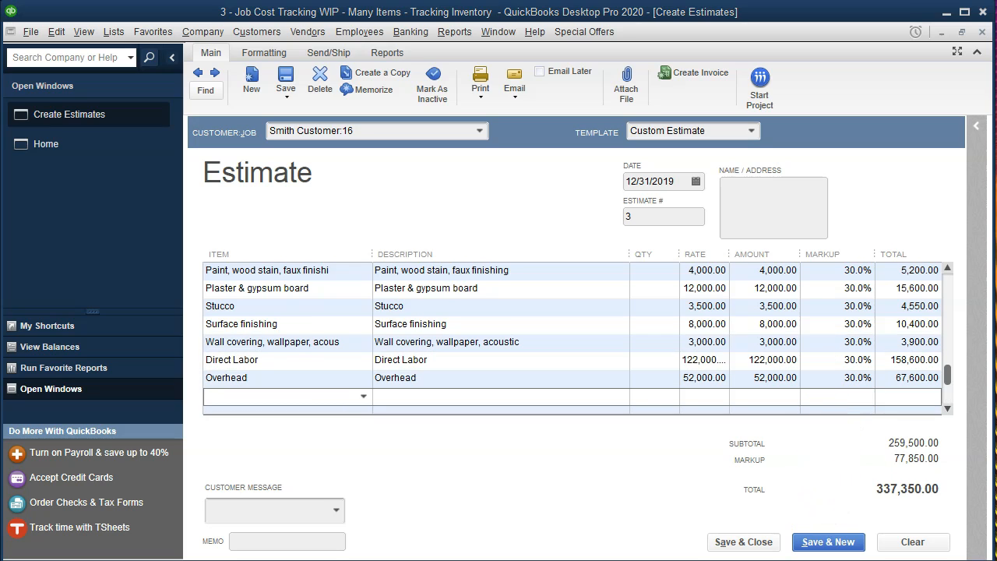
Verify the U27 grand total, save the Job 16 estimate with Save & New, and bring up estimate 2
{"action": "key", "text": "alt+Tab"}
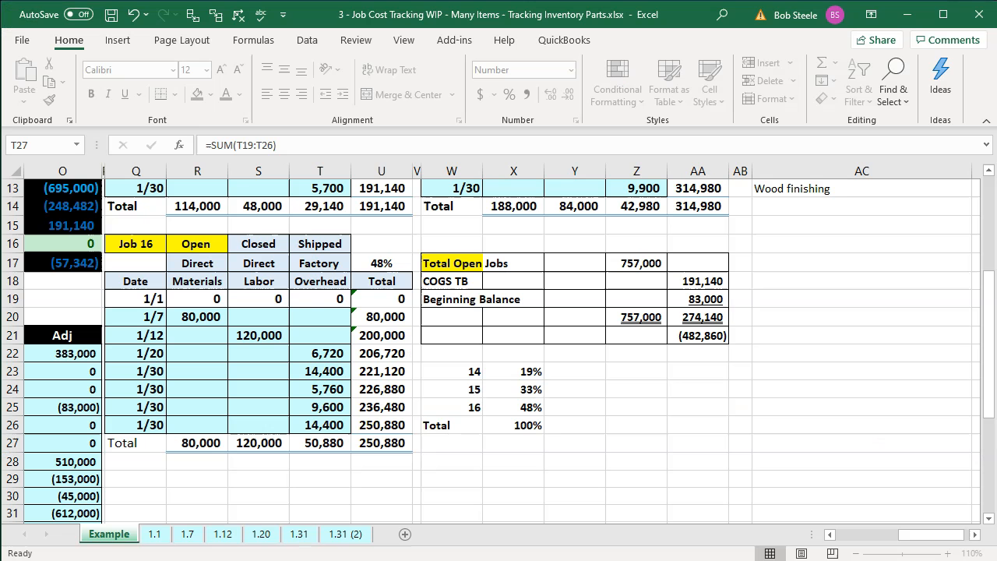
{"action": "left_click", "coordinate": [366, 440]}
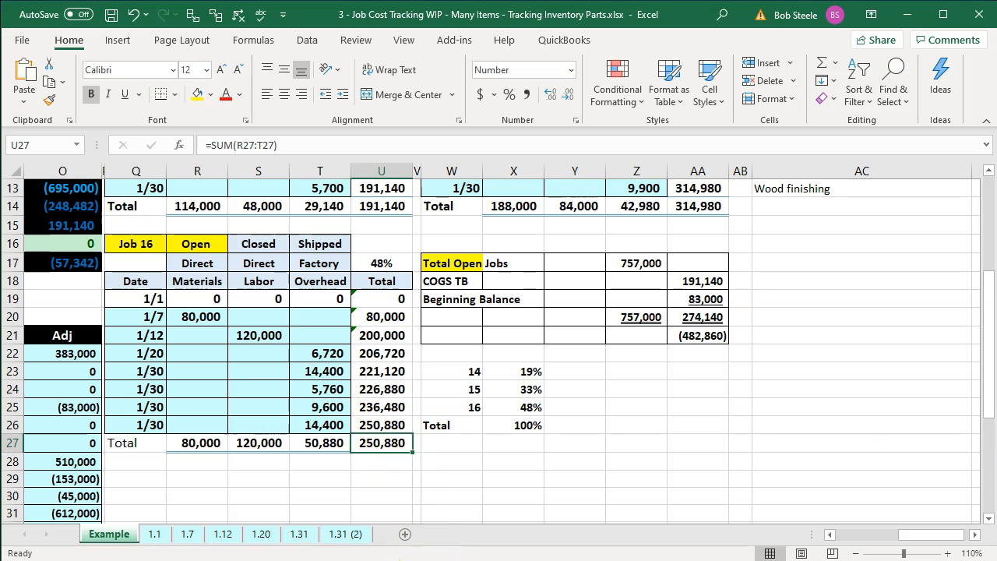
{"action": "key", "text": "alt+Tab"}
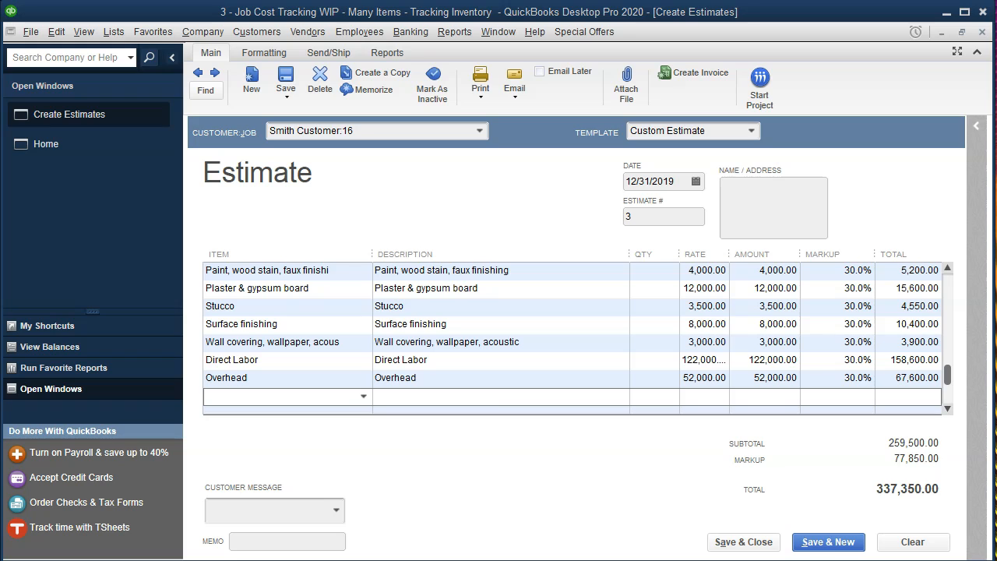
{"action": "left_click", "coordinate": [811, 546]}
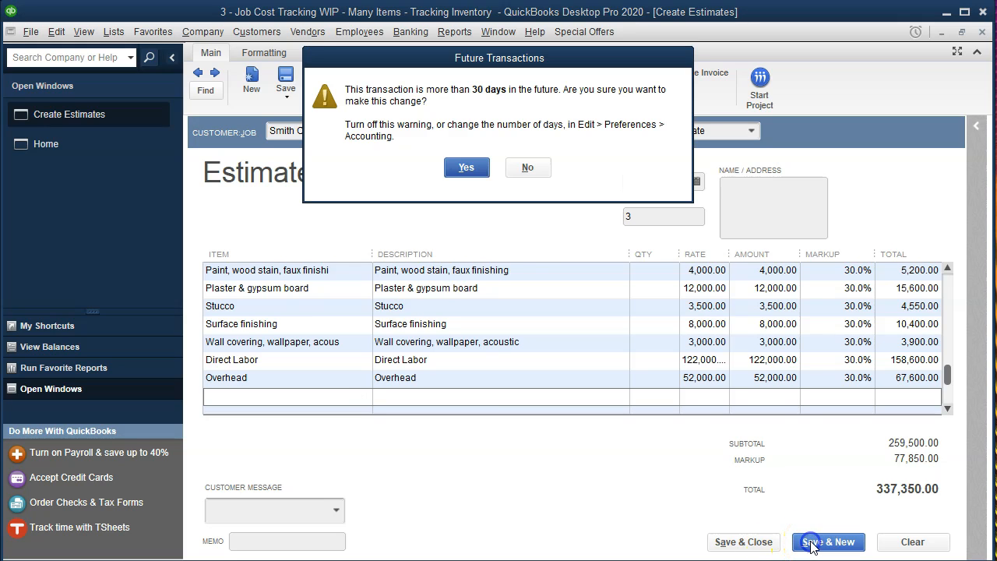
{"action": "left_click", "coordinate": [465, 167]}
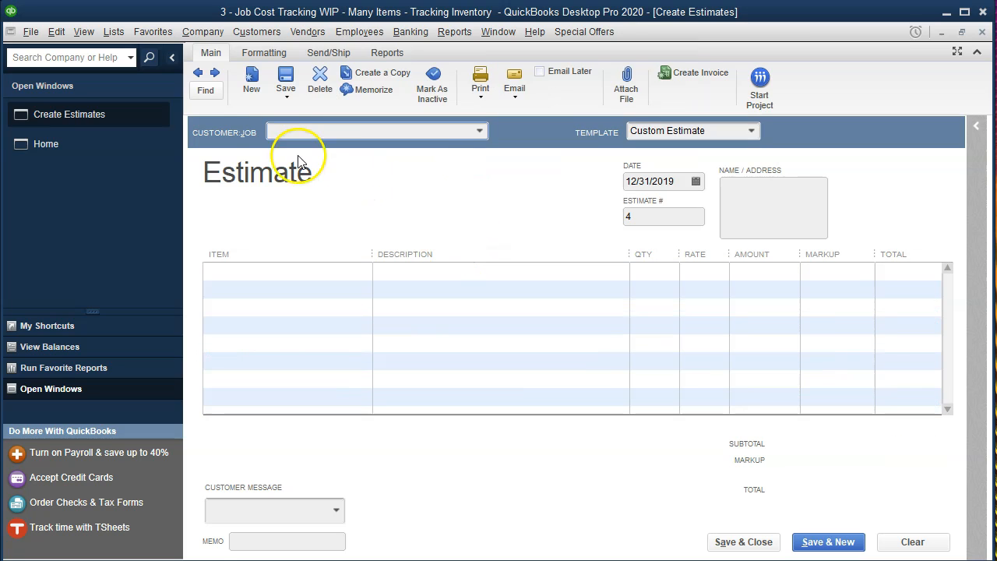
{"action": "left_click", "coordinate": [199, 76]}
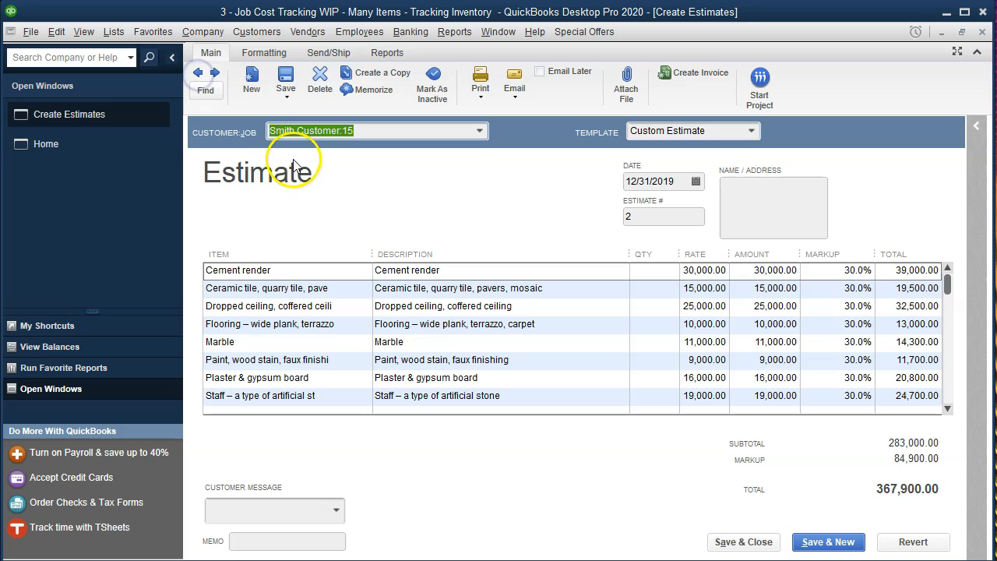
Start an empty line below Direct Labor on the Job 15 estimate and check Excel's Z14 overhead total
{"action": "scroll", "coordinate": [324, 297], "scroll_direction": "down", "scroll_amount": 2}
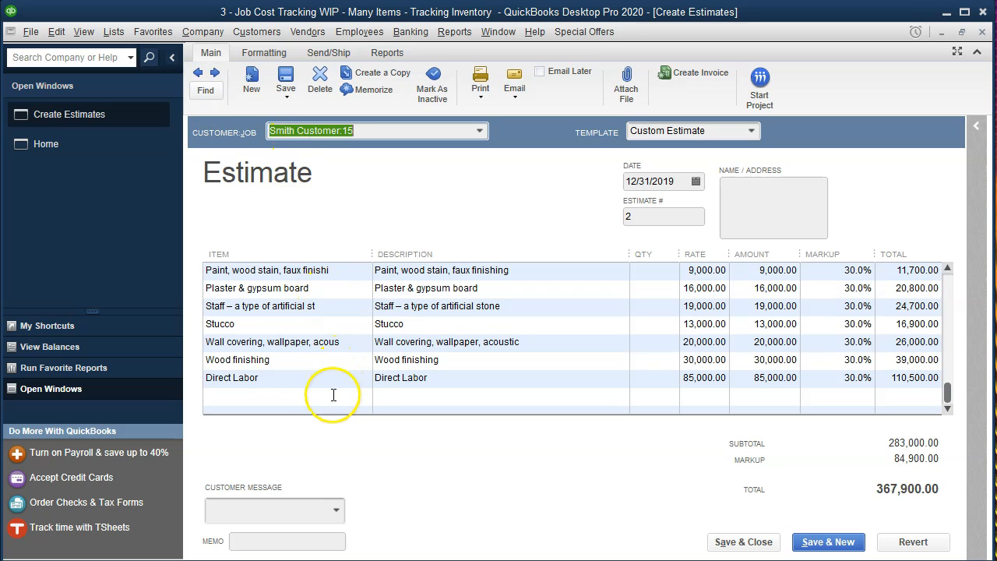
{"action": "left_click", "coordinate": [265, 398]}
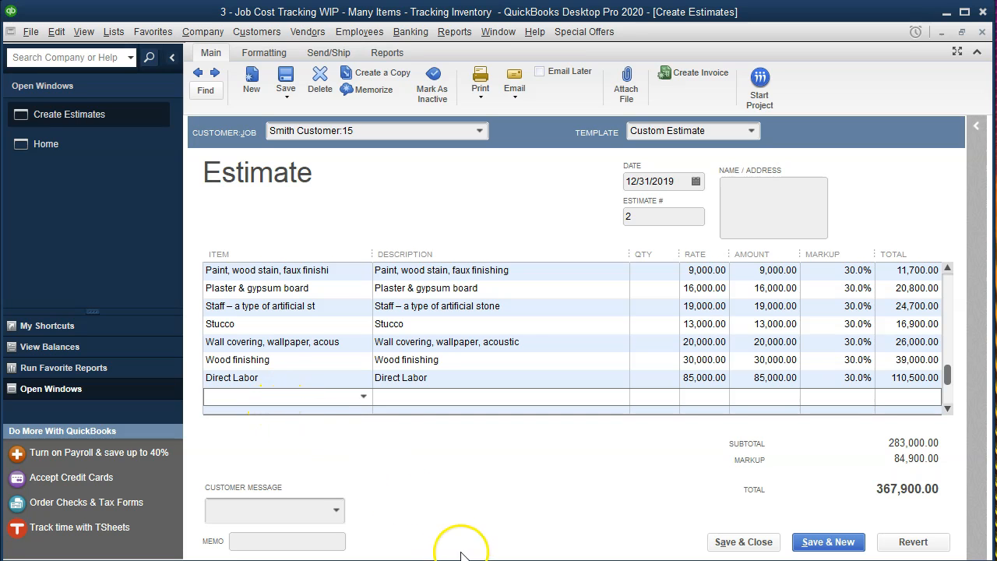
{"action": "key", "text": "alt+Tab"}
{"action": "left_click", "coordinate": [701, 369]}
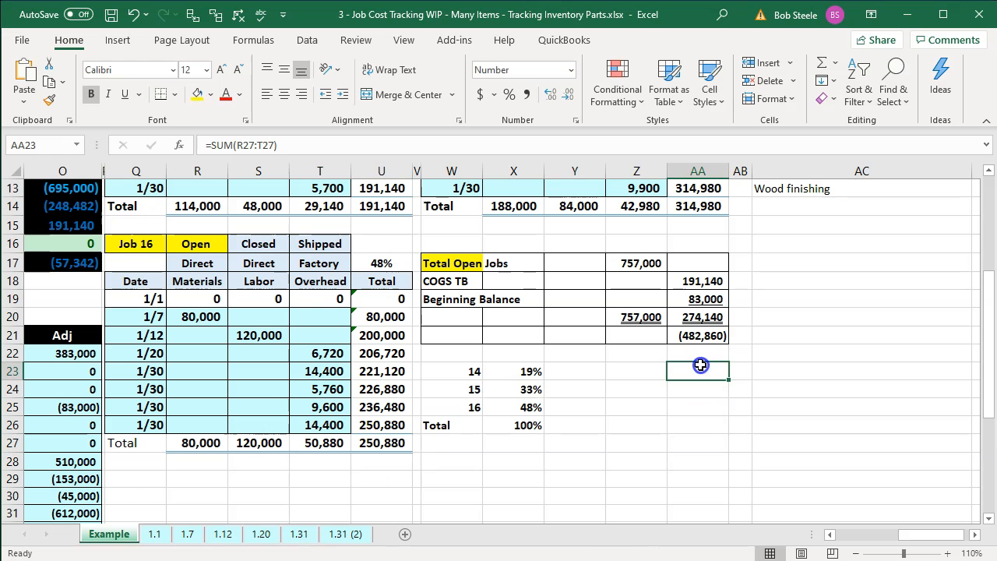
{"action": "scroll", "coordinate": [701, 369], "scroll_direction": "up", "scroll_amount": 2}
{"action": "scroll", "coordinate": [686, 366], "scroll_direction": "up", "scroll_amount": 1}
{"action": "left_click", "coordinate": [643, 369]}
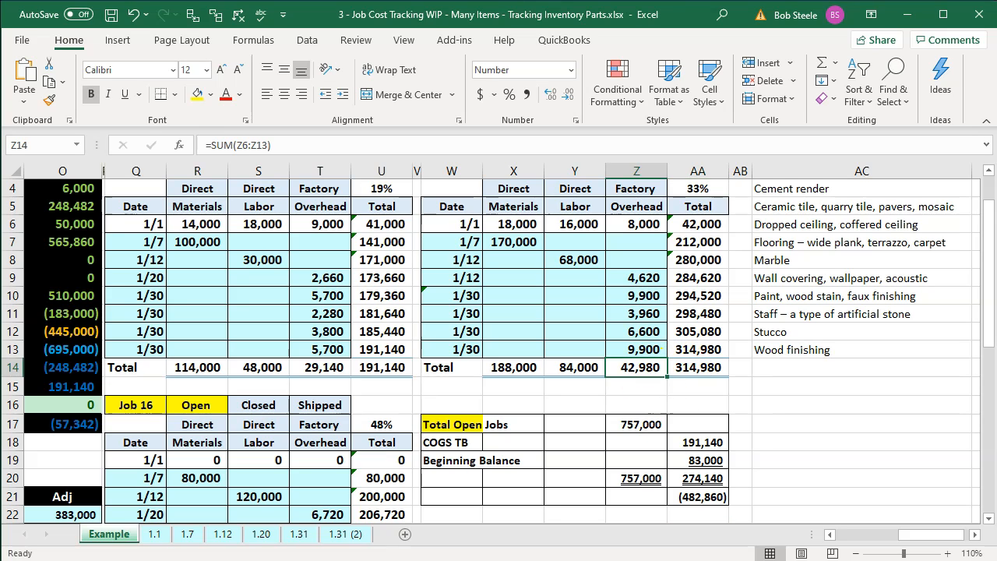
{"action": "key", "text": "alt+Tab"}
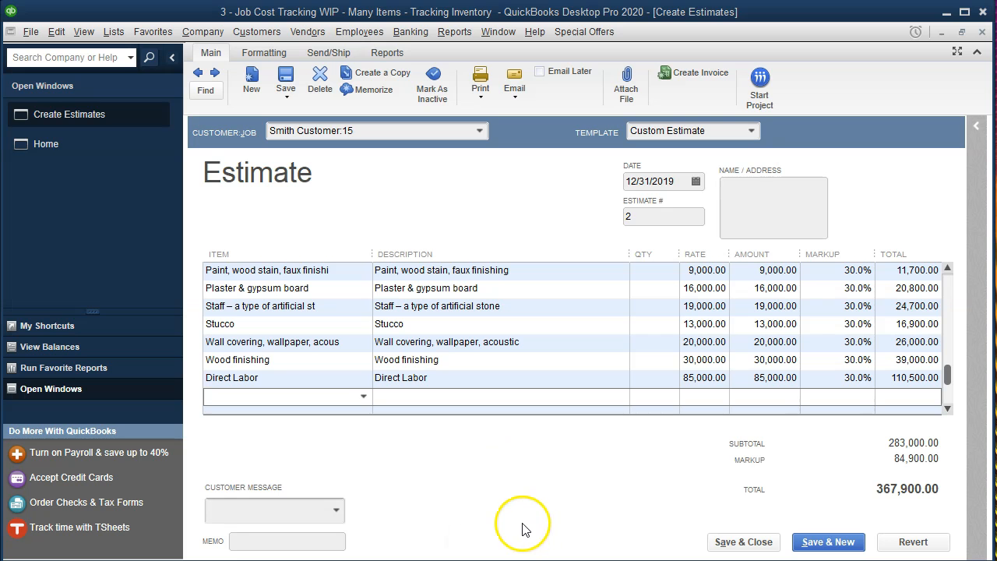
Add an Overhead line at 40,000.00 with a 30.0% markup to the Job 15 estimate
{"action": "left_click", "coordinate": [271, 398]}
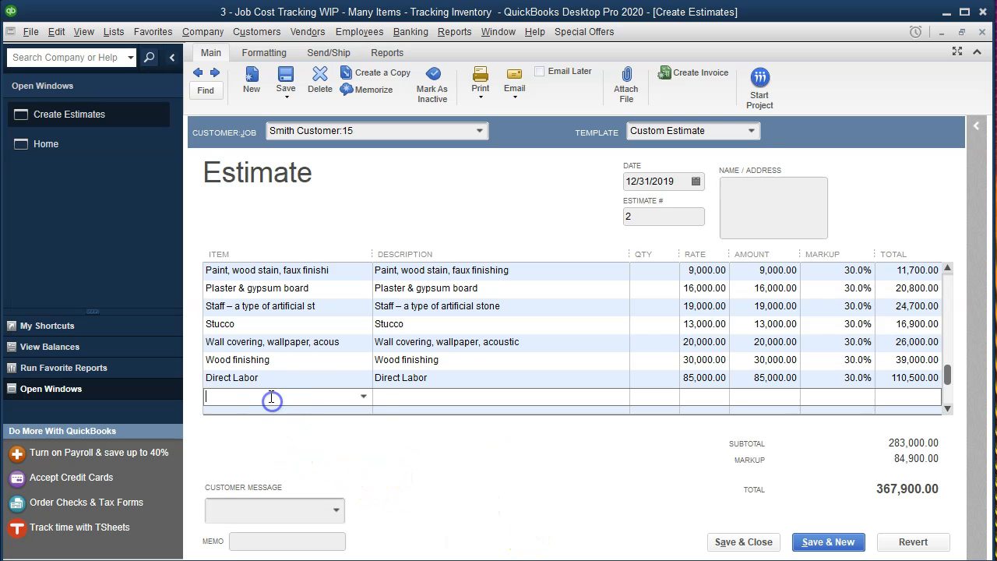
{"action": "type", "text": "Overhead"}
{"action": "key", "text": "Tab"}
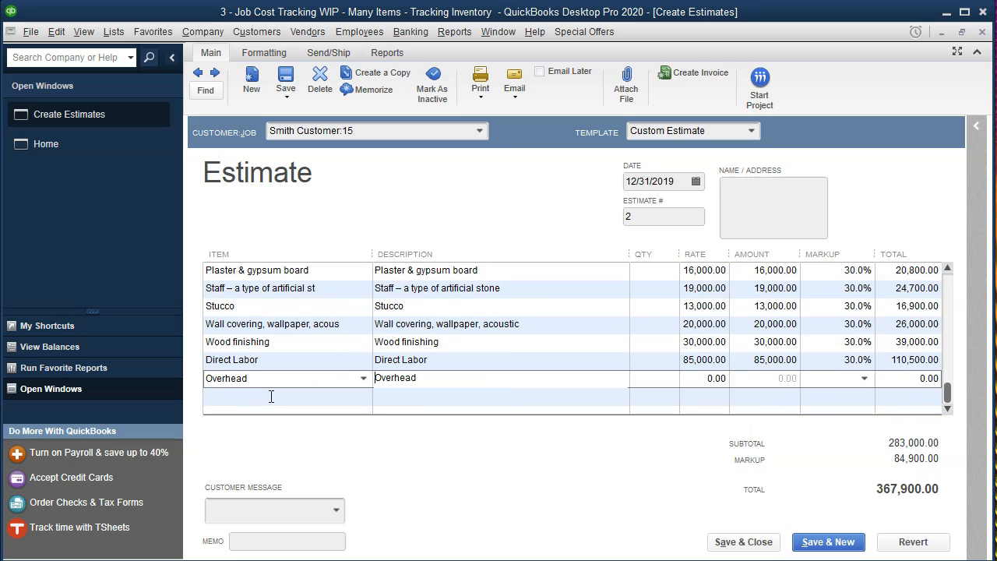
{"action": "key", "text": "Tab"}
{"action": "key", "text": "Tab"}
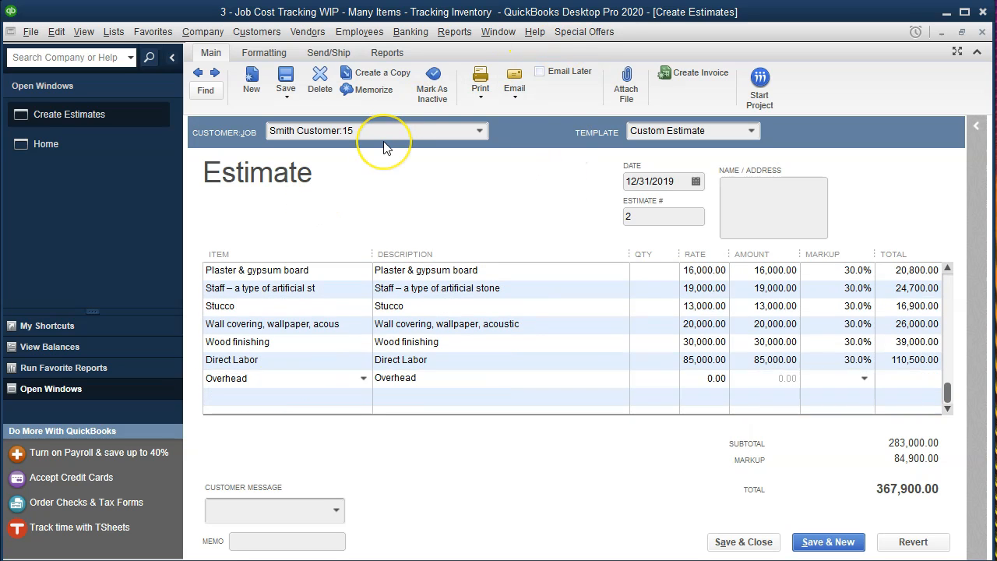
{"action": "type", "text": "4000"}
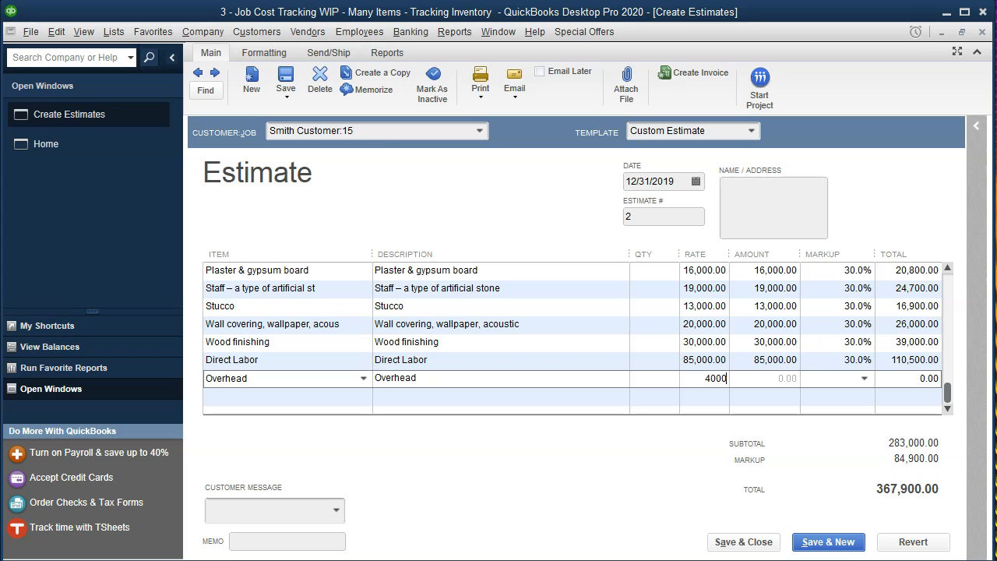
{"action": "key", "text": "Tab"}
{"action": "type", "text": "30.0%"}
{"action": "key", "text": "Tab"}
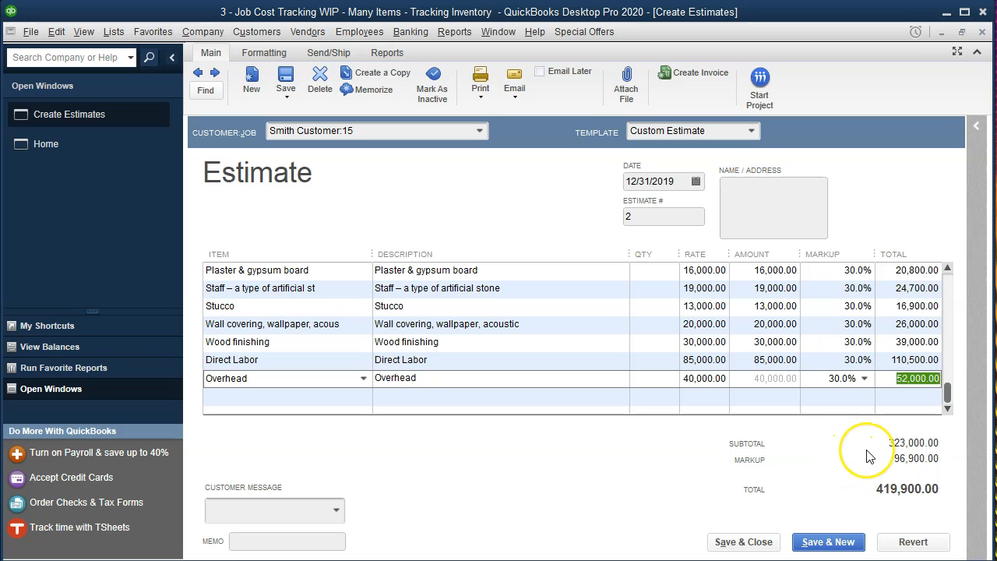
{"action": "key", "text": "Tab"}
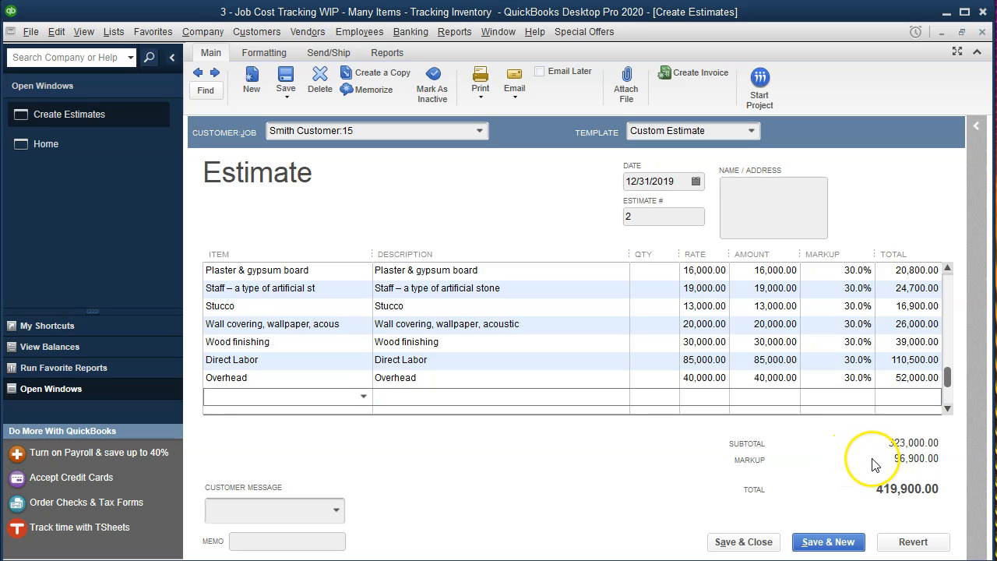
{"action": "key", "text": "alt+Tab"}
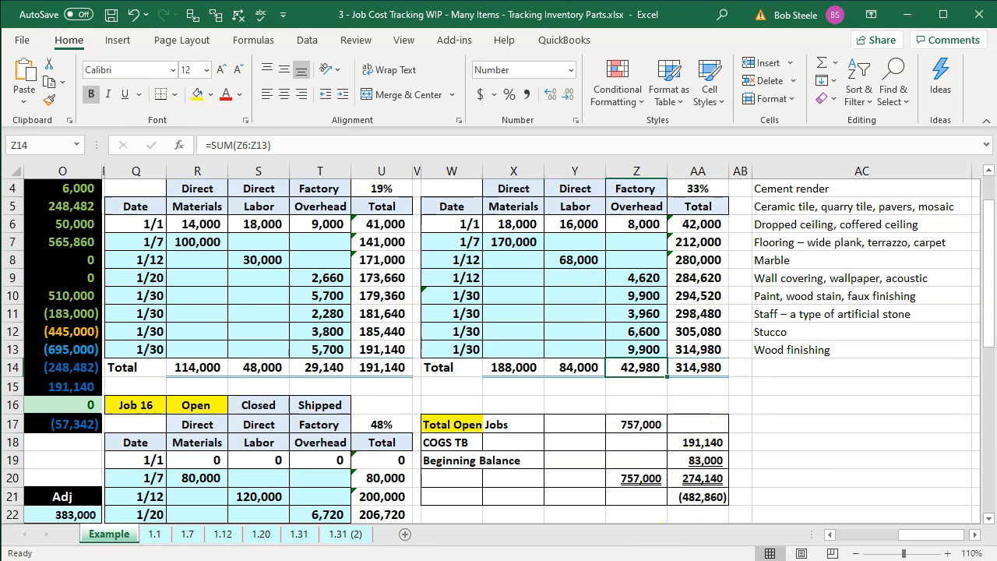
Return from the Excel job cost schedule to the Smith Customer:15 estimate
{"action": "key", "text": "alt+Tab"}
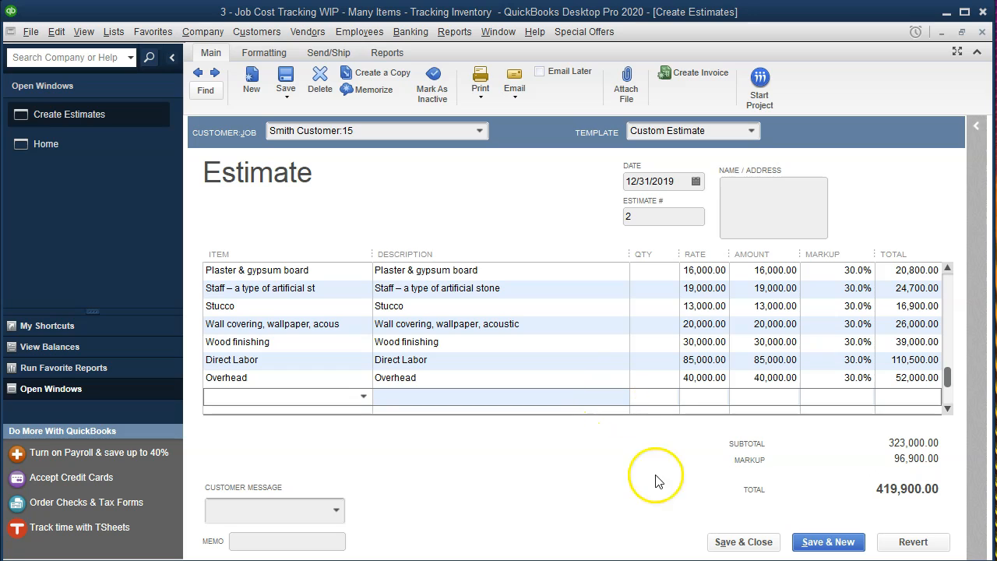
Save and close the 419,900.00 Job 15 estimate, confirming the change and the future-date warning
{"action": "left_click", "coordinate": [718, 543]}
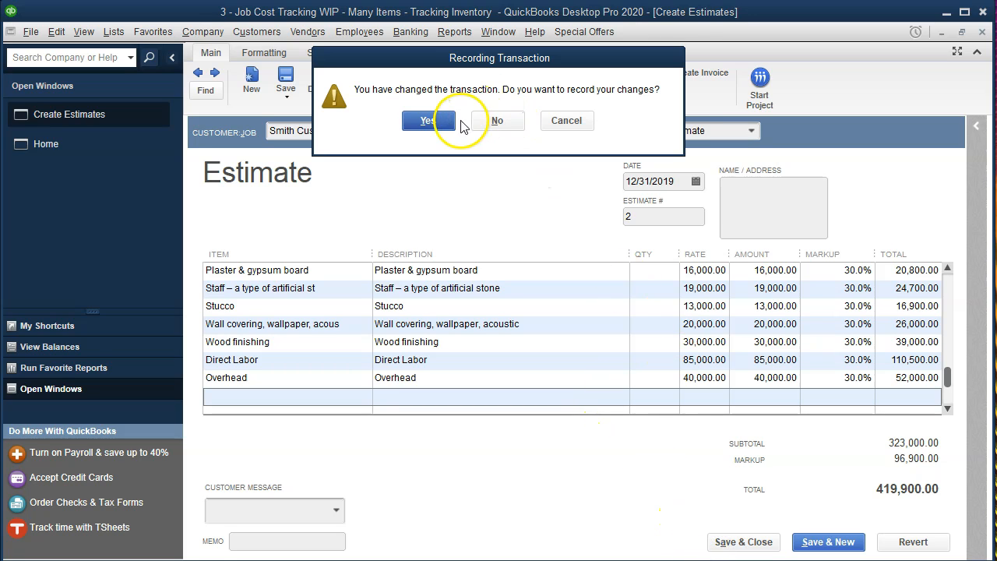
{"action": "left_click", "coordinate": [432, 123]}
{"action": "left_click", "coordinate": [466, 167]}
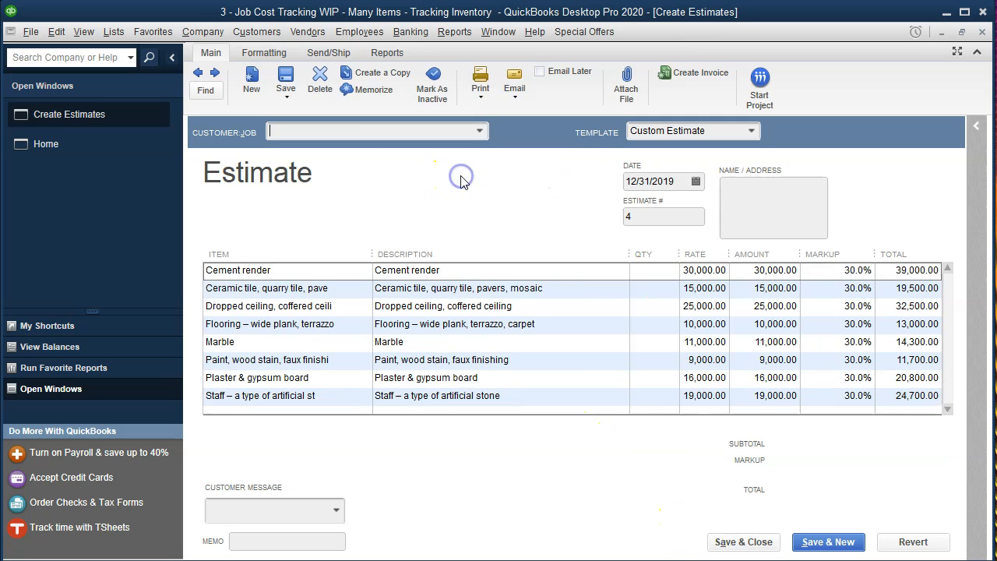
{"action": "left_click", "coordinate": [506, 188]}
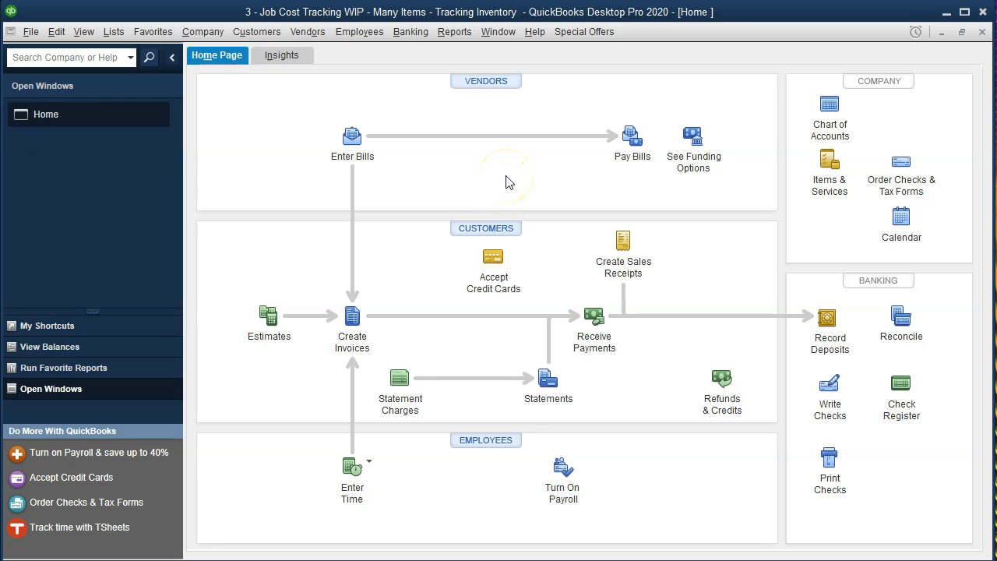
Run the Job Estimates vs. Actuals Summary report from Reports > Jobs, Time & Mileage
{"action": "left_click", "coordinate": [458, 34]}
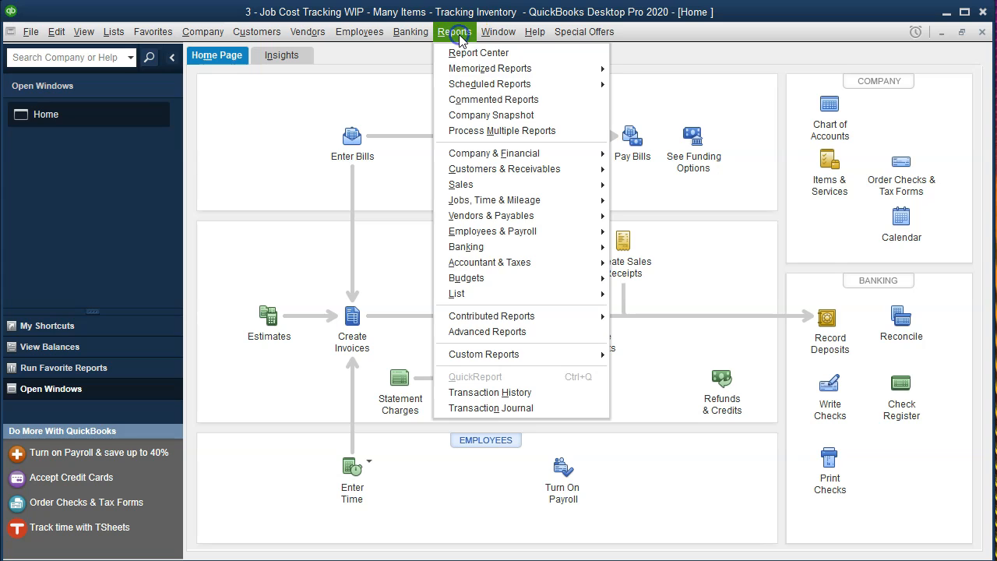
{"action": "mouse_move", "coordinate": [534, 201]}
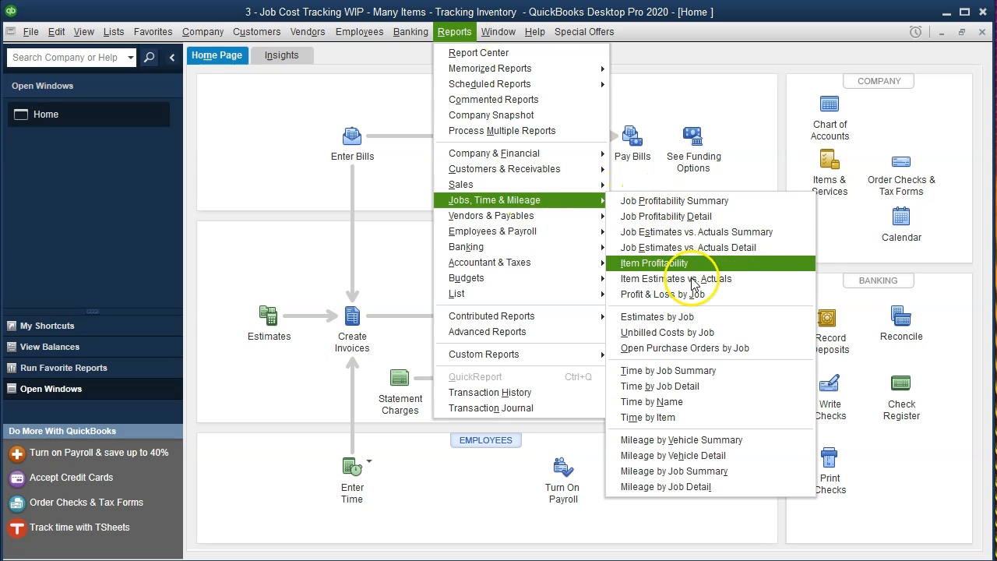
{"action": "left_click", "coordinate": [738, 250]}
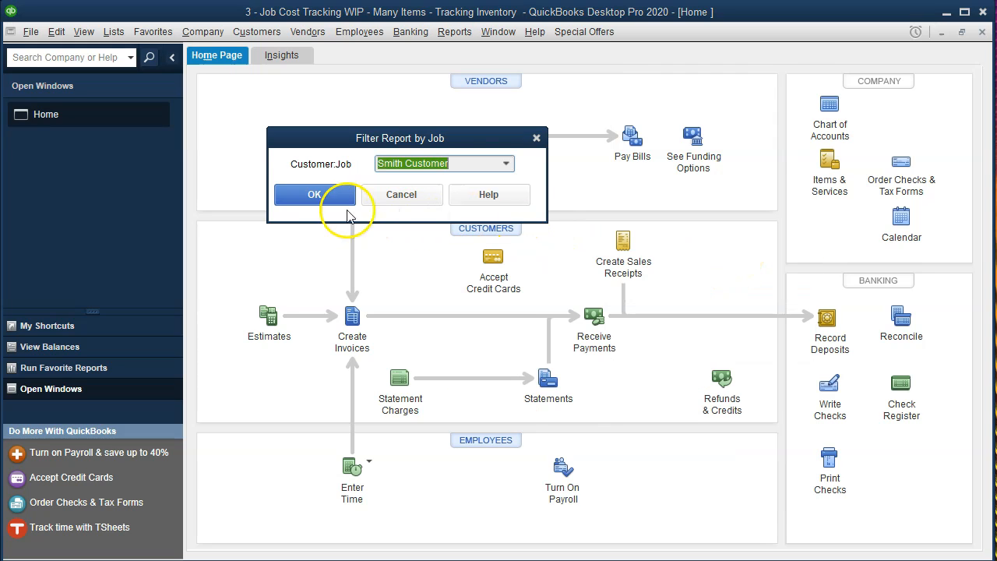
{"action": "left_click", "coordinate": [536, 138]}
{"action": "left_click", "coordinate": [455, 31]}
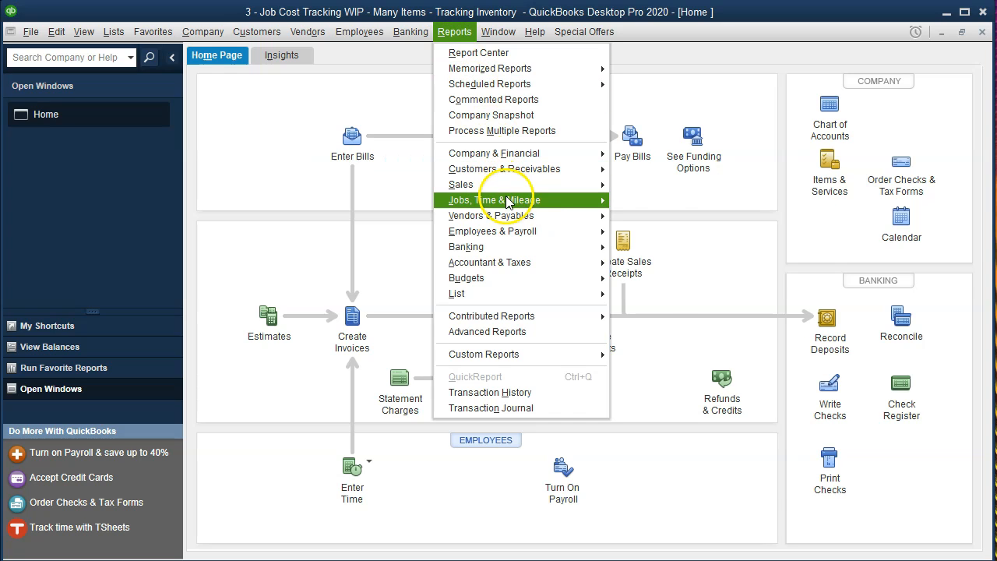
{"action": "mouse_move", "coordinate": [534, 203]}
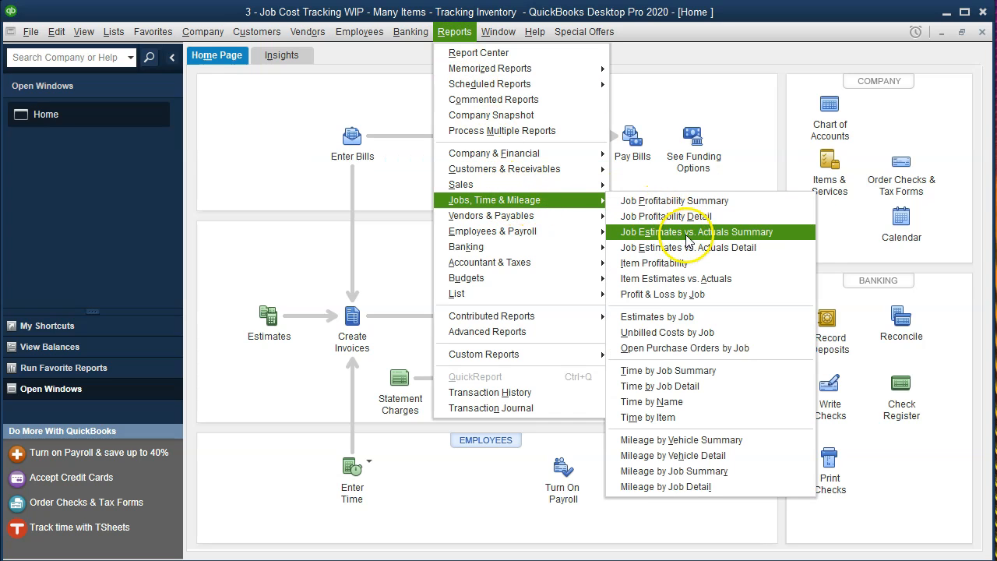
{"action": "left_click", "coordinate": [772, 232]}
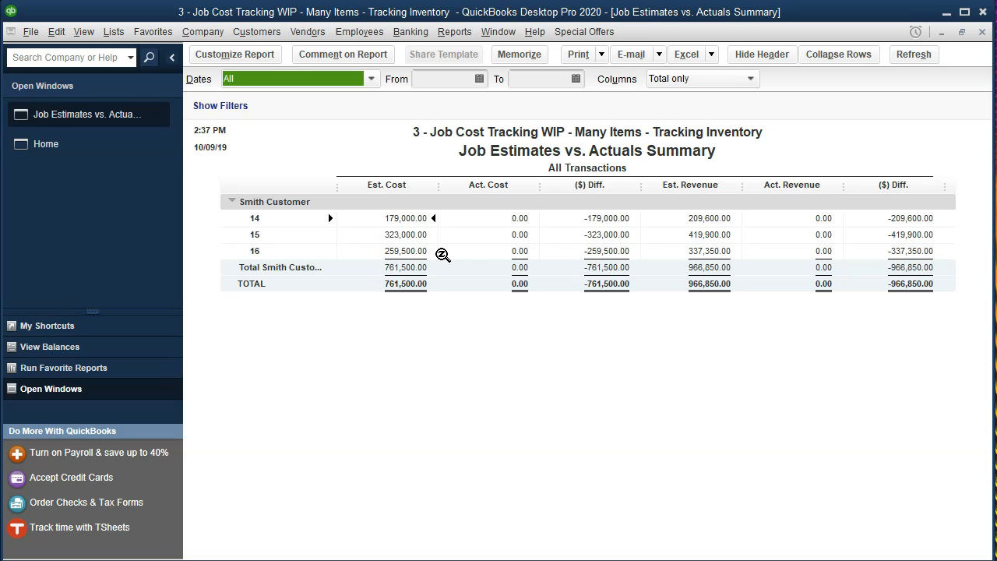
Review the loaded Job Estimates vs. Actuals Summary showing 761,500.00 estimated cost and 0.00 actual cost for jobs 14–16
{"action": "left_click", "coordinate": [501, 221]}
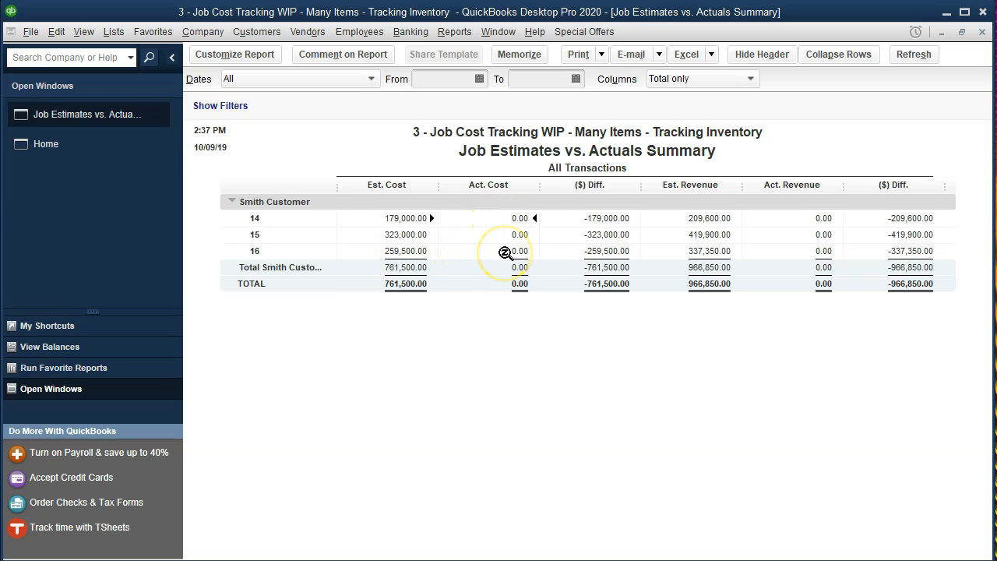